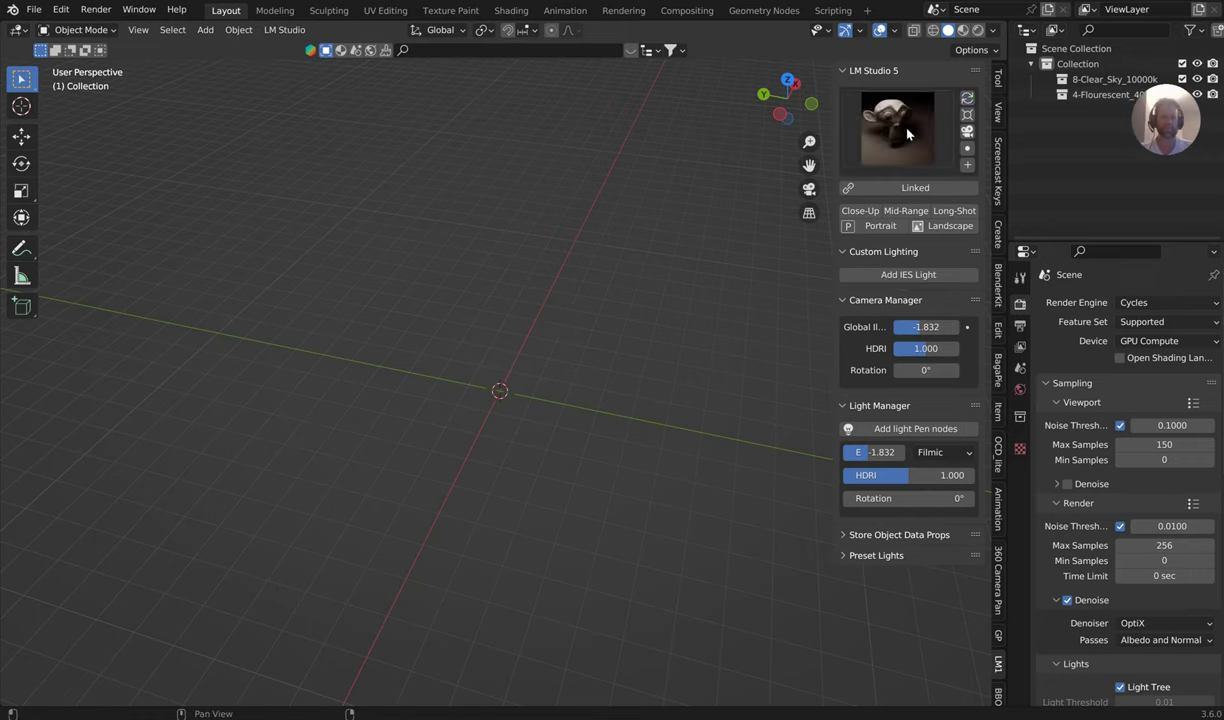
Step: Add a mesh plane at the world origin and scale it up about six times
left_click(907, 134)
left_click(635, 186)
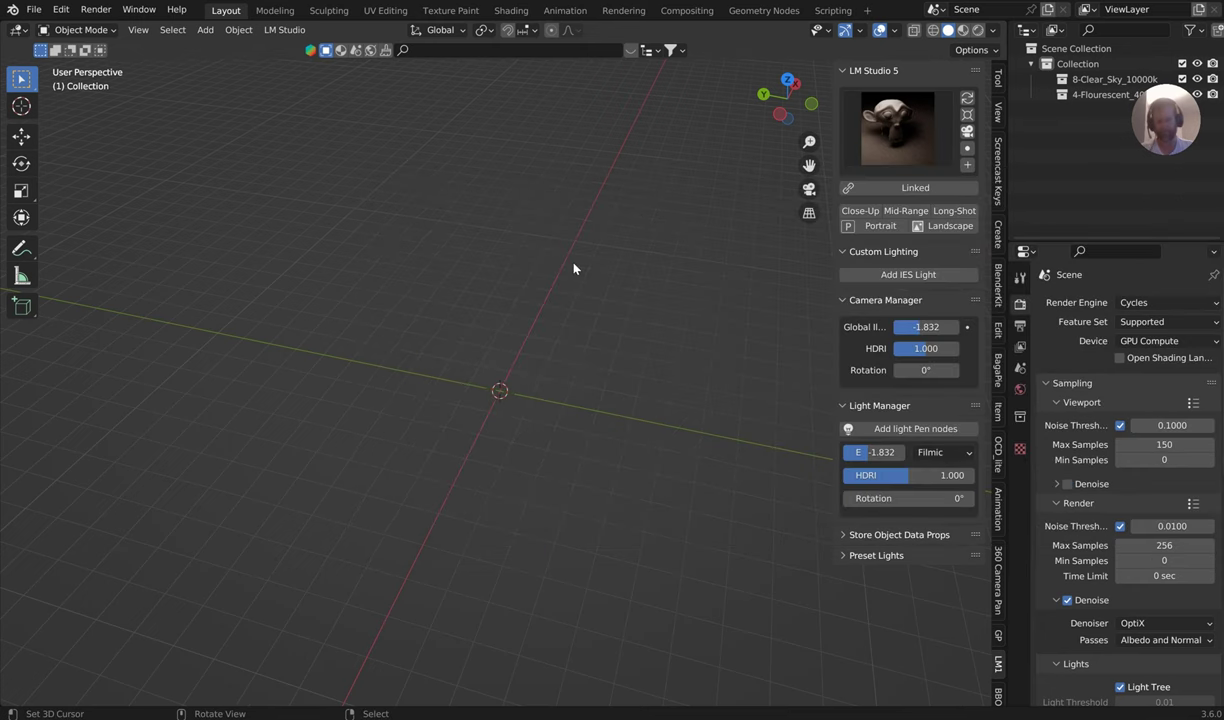
key("shift+a")
mouse_move(578, 247)
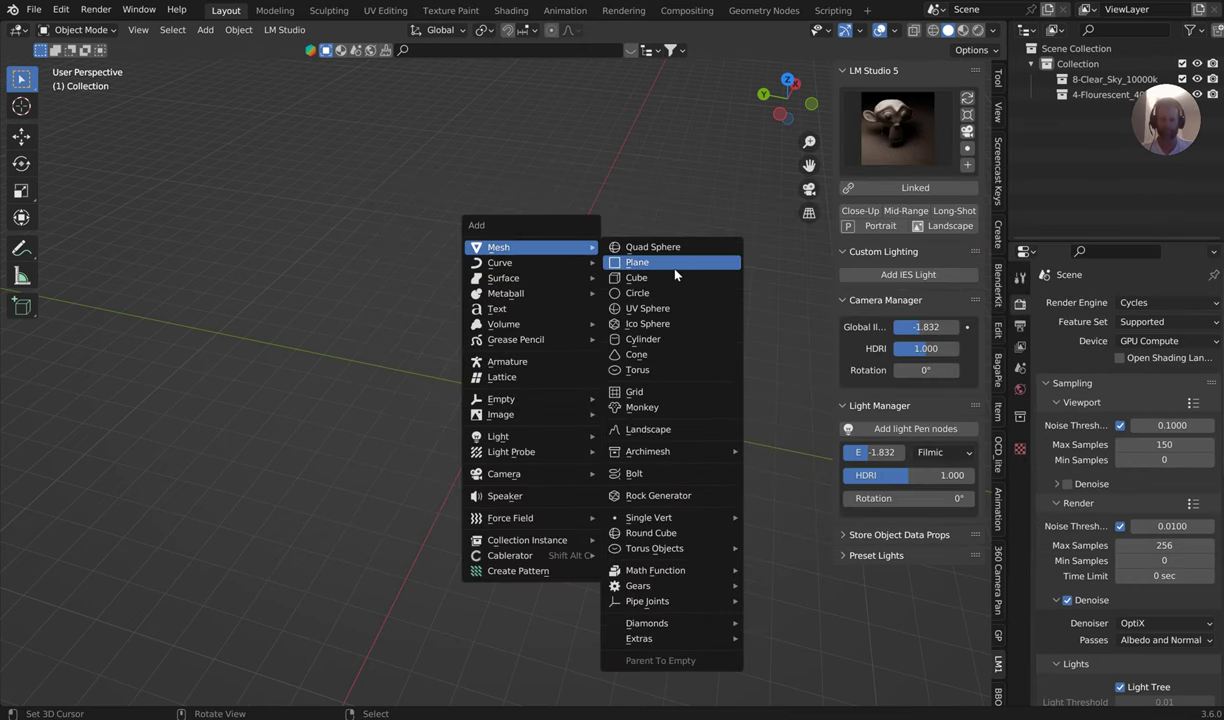
left_click(676, 262)
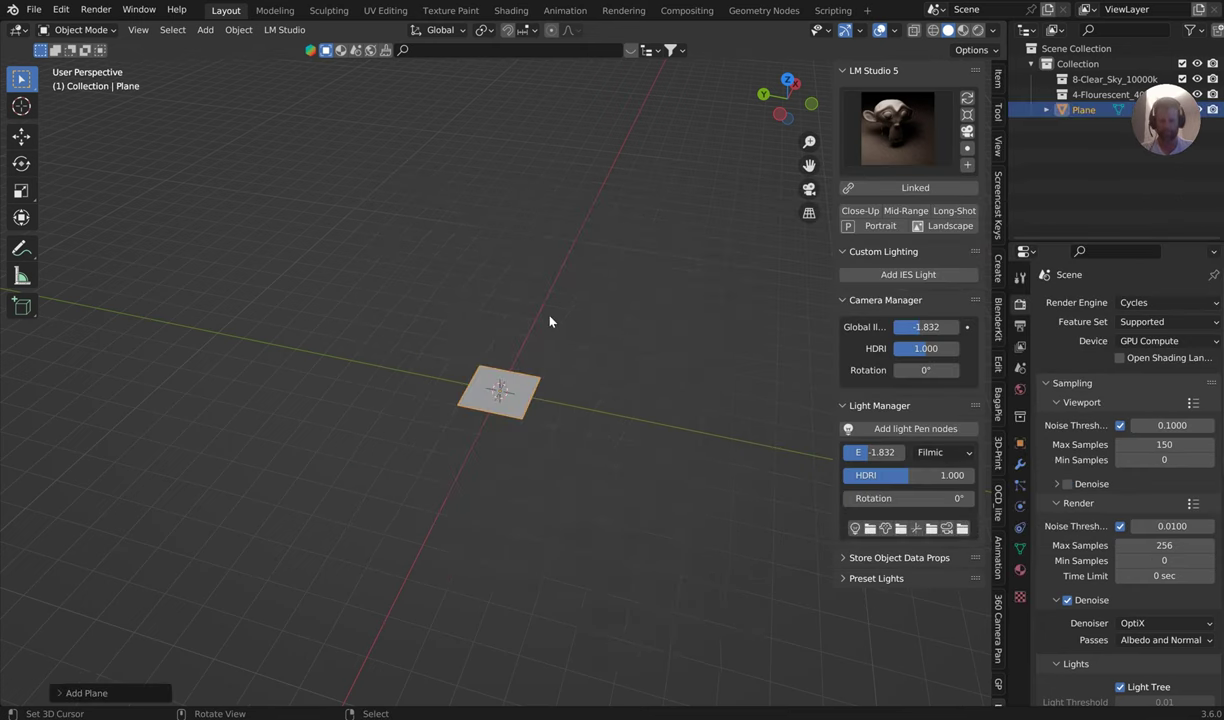
key("s")
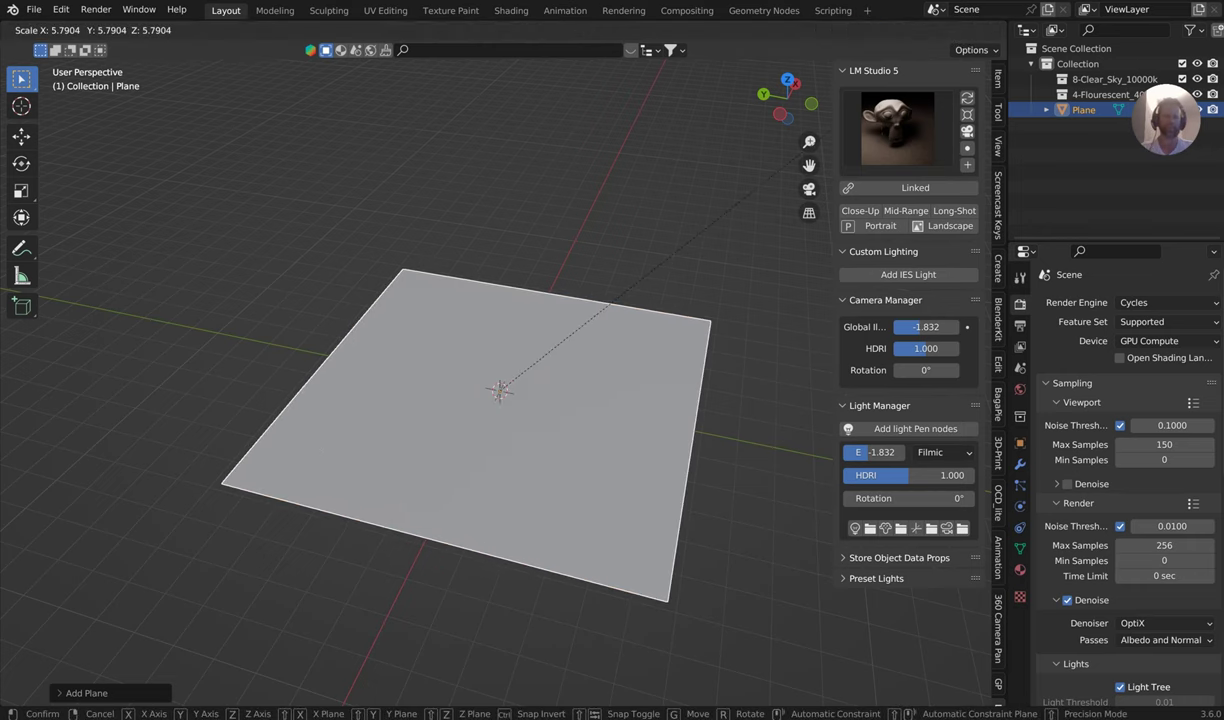
left_click(622, 201)
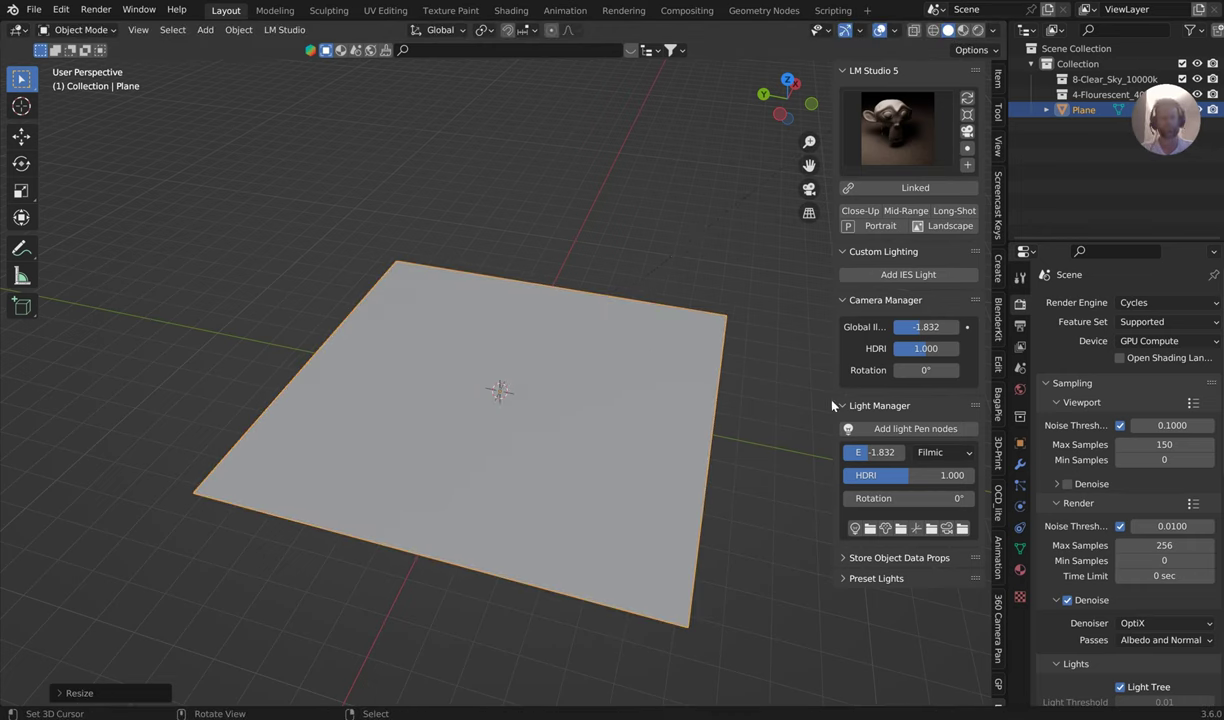
Step: Enable the Screencast Keys overlay and return to the LM Studio 5 settings
left_click(998, 205)
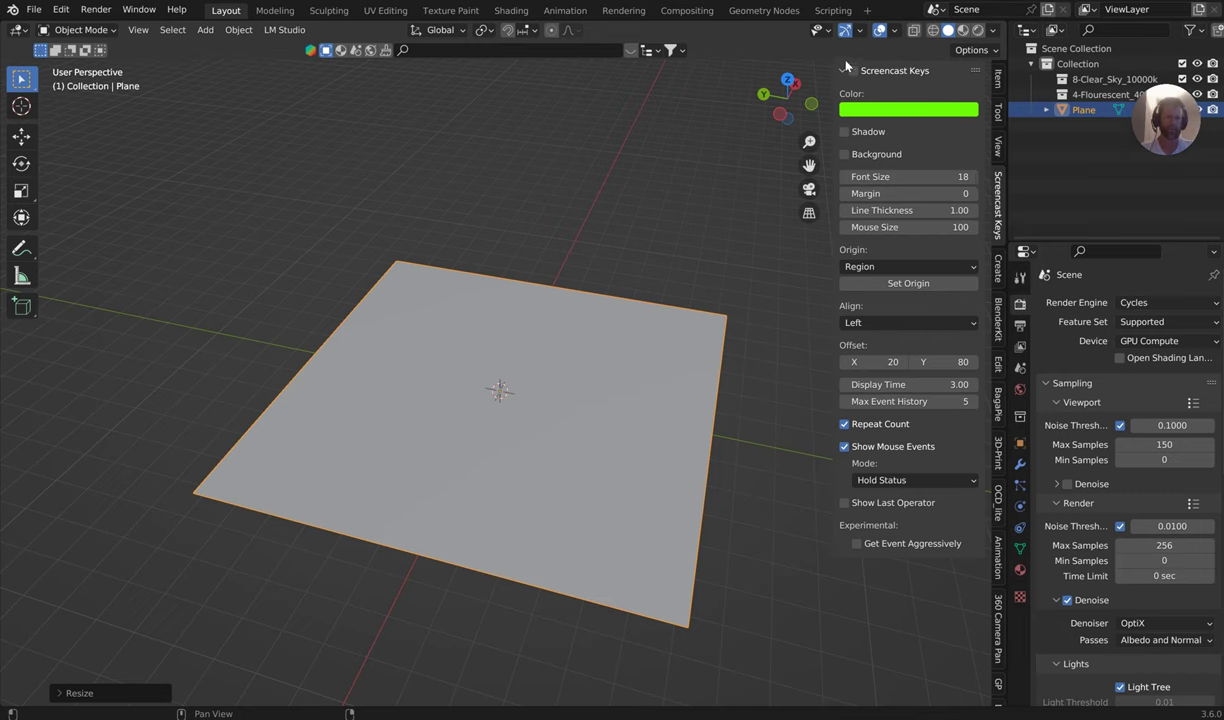
scroll(998, 692, "down", 2)
left_click(998, 650)
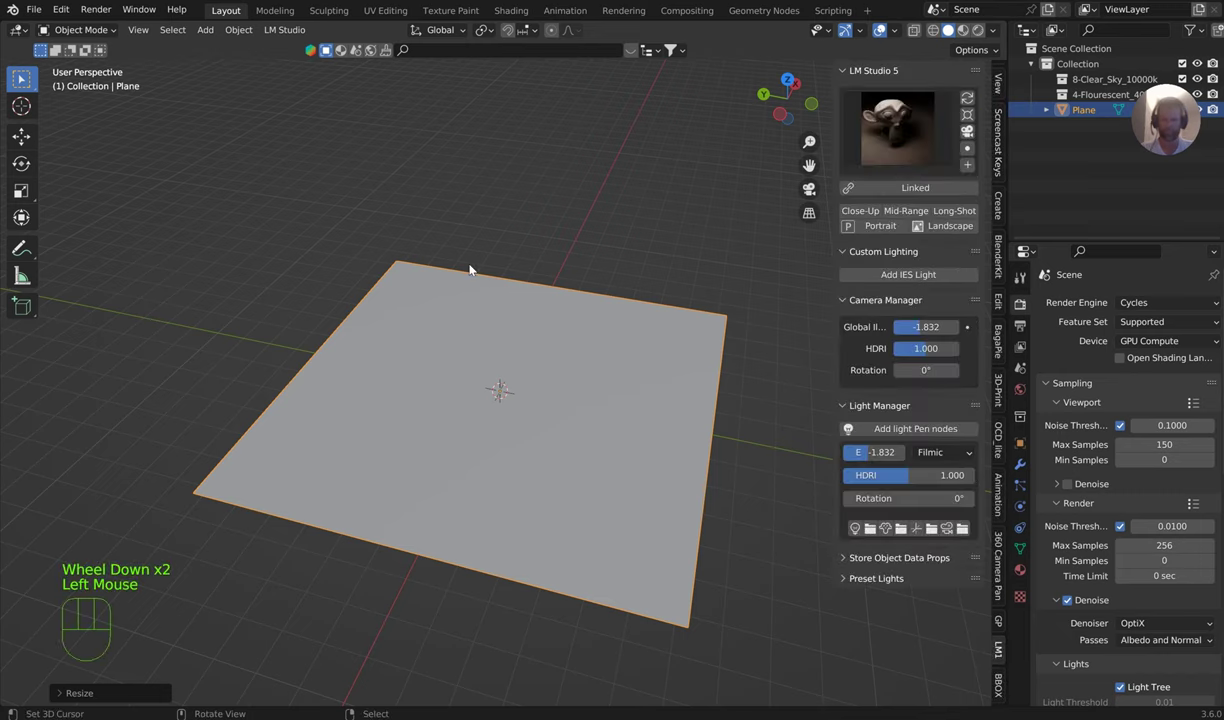
Step: Add a Bezier circle at the plane's centre and display the viewport in rendered shading
key("shift+a")
mouse_move(451, 285)
left_click(531, 295)
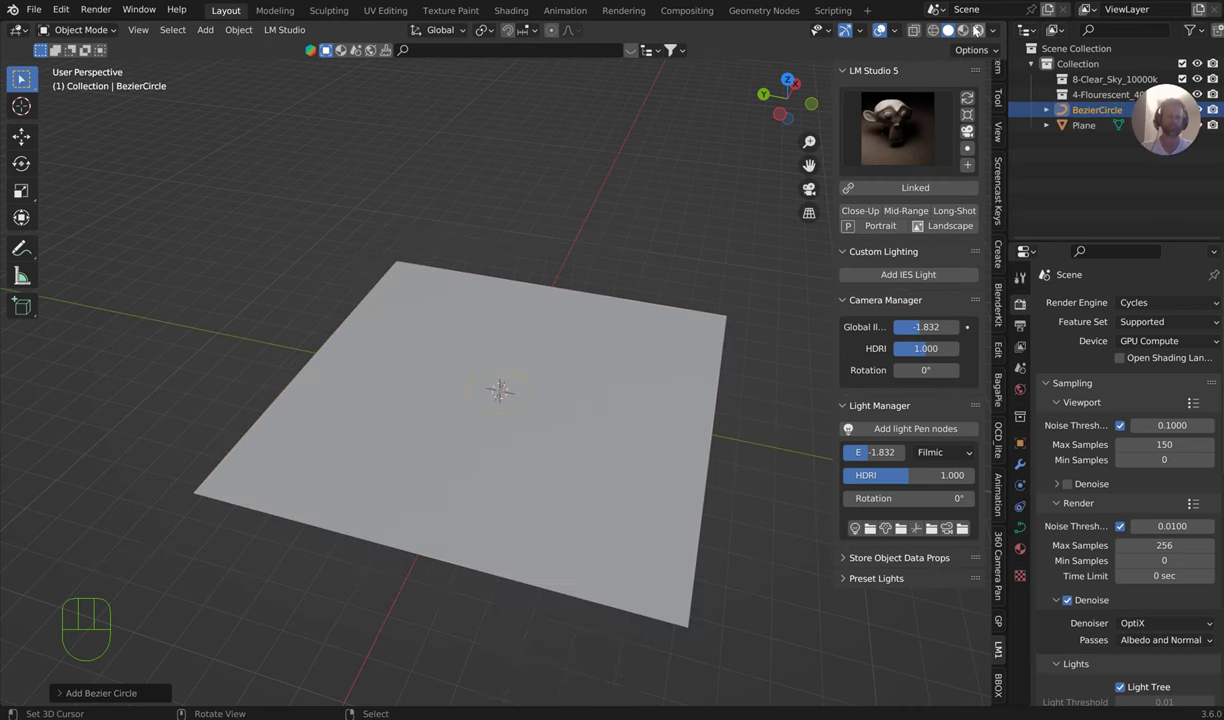
left_click(979, 31)
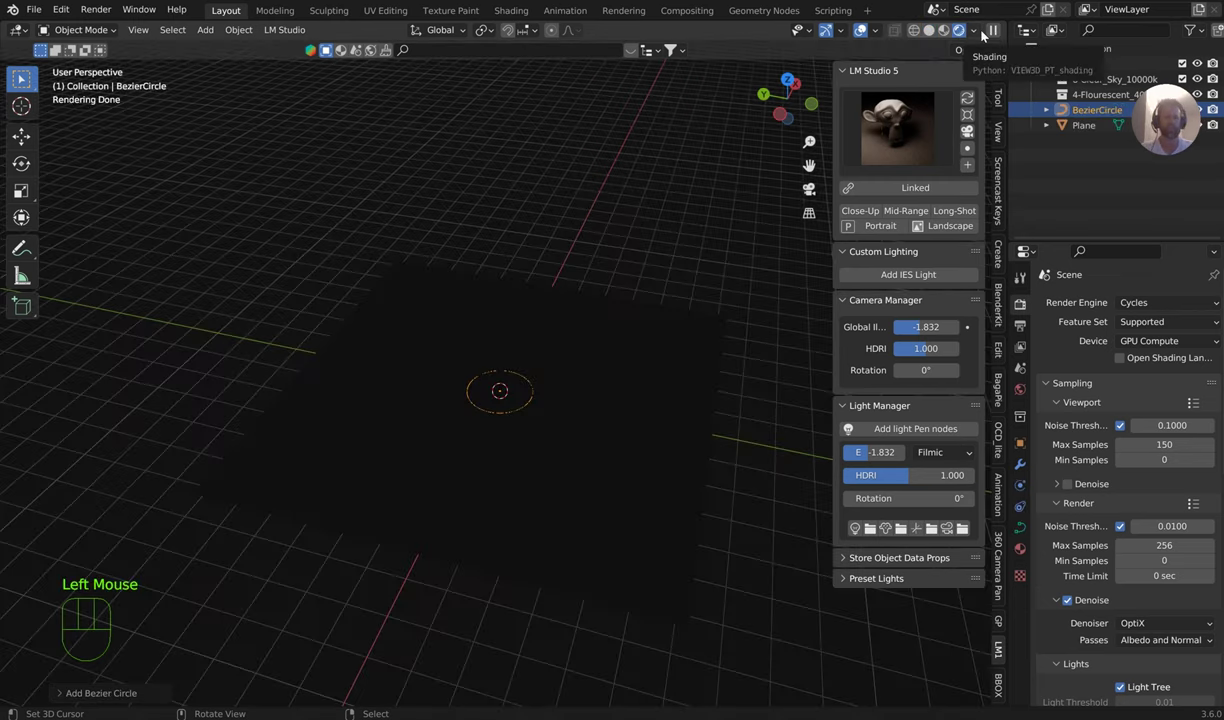
Step: Add the LM Studio light pen nodes to the Bezier circle with its modifier settings open
scroll(602, 403, "up", 2)
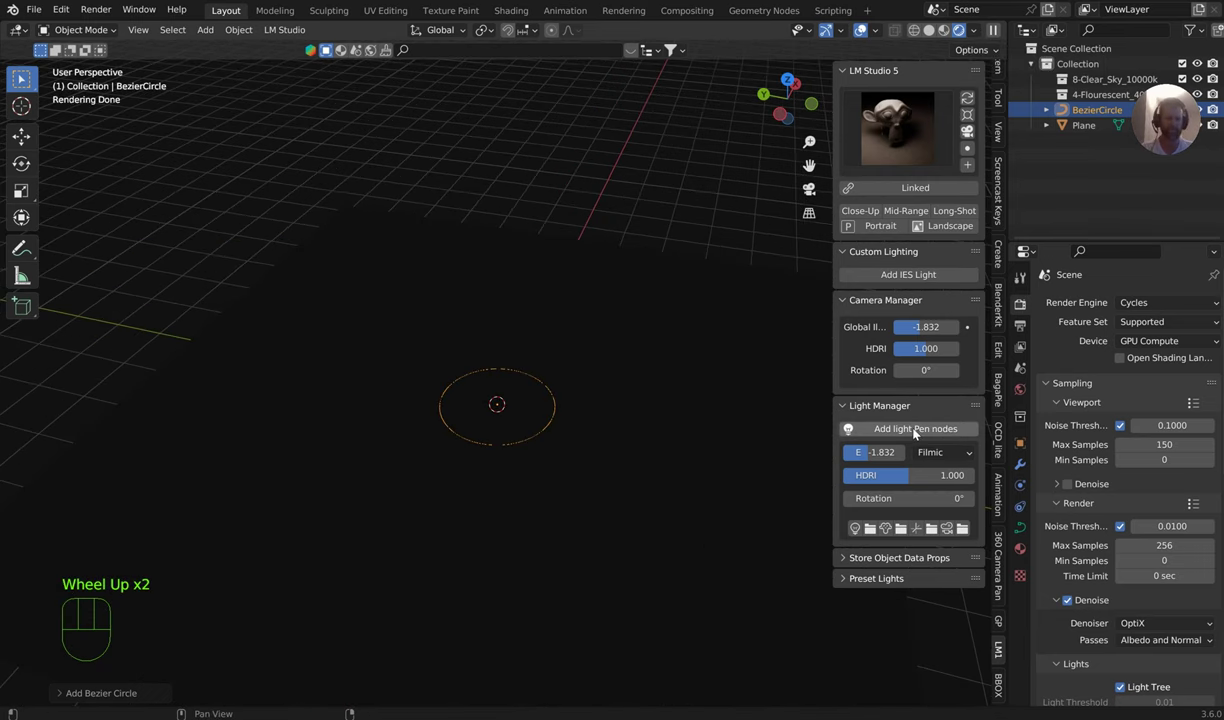
left_click(1020, 465)
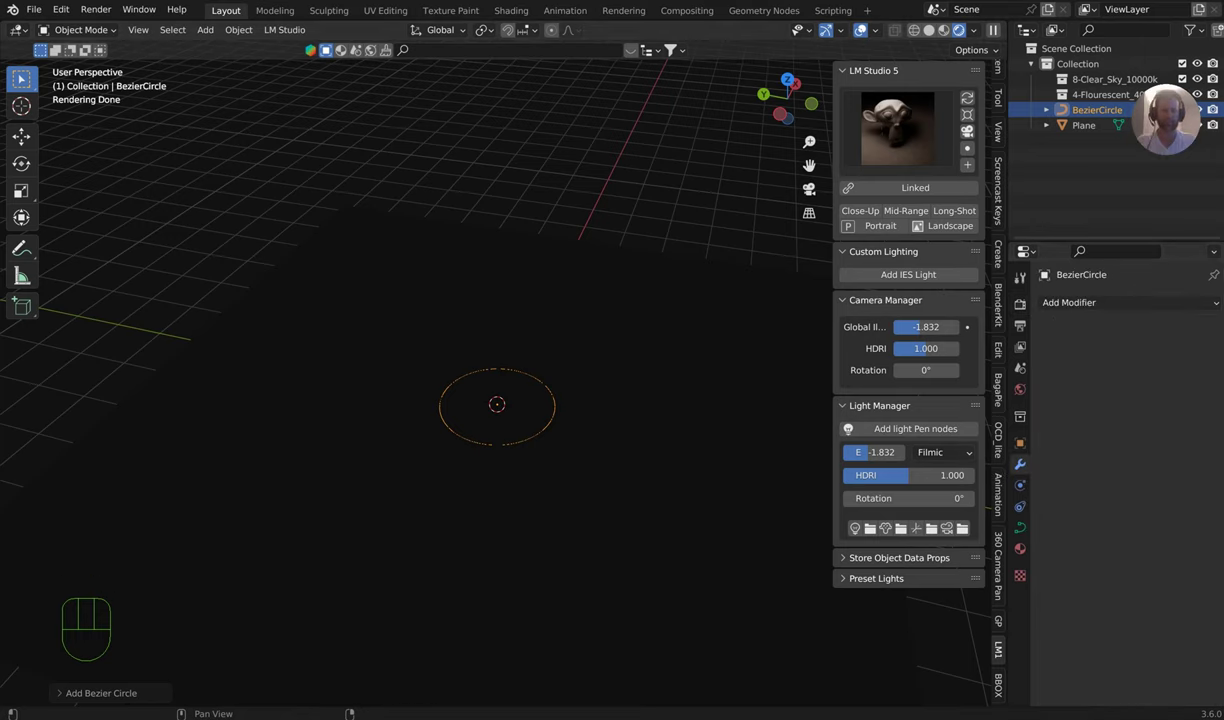
left_click(885, 428)
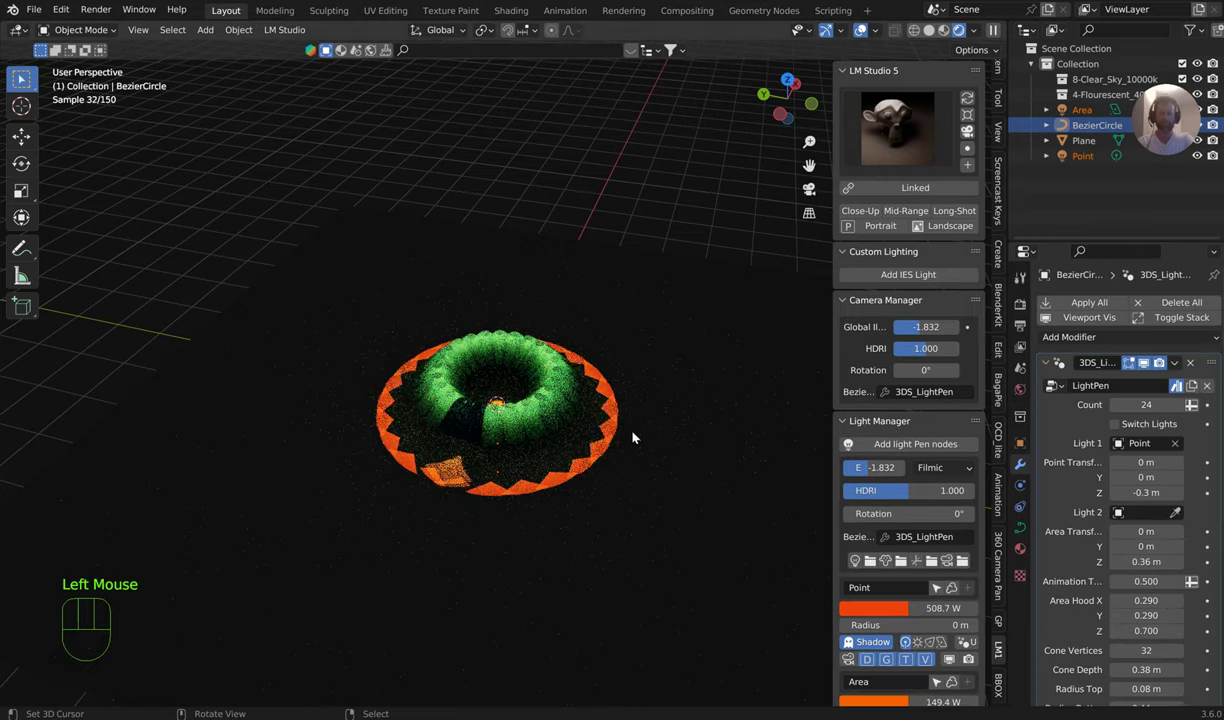
scroll(610, 440, "up", 4)
middle_click_drag(587, 428, 612, 350, "shift")
Step: Switch the viewport to solid shading and set the LightPen modifier's Count to 1
left_click(928, 30)
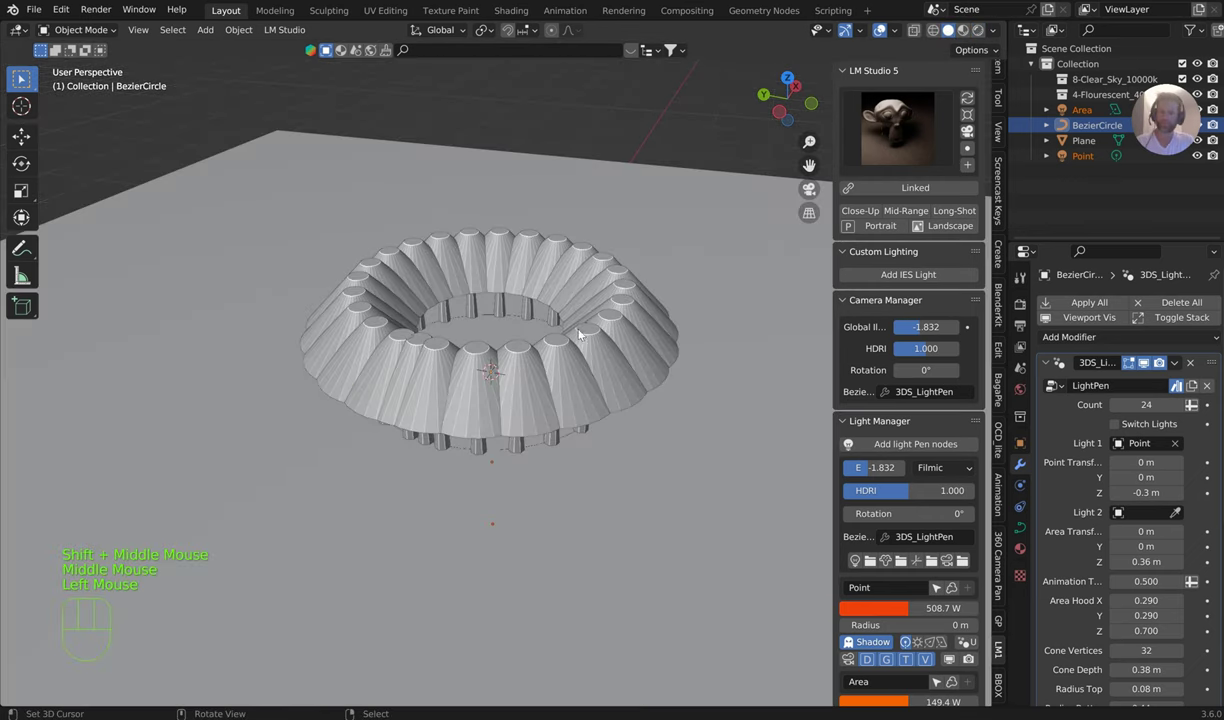
left_click_drag(1146, 404, 1095, 404)
middle_click_drag(603, 319, 543, 324)
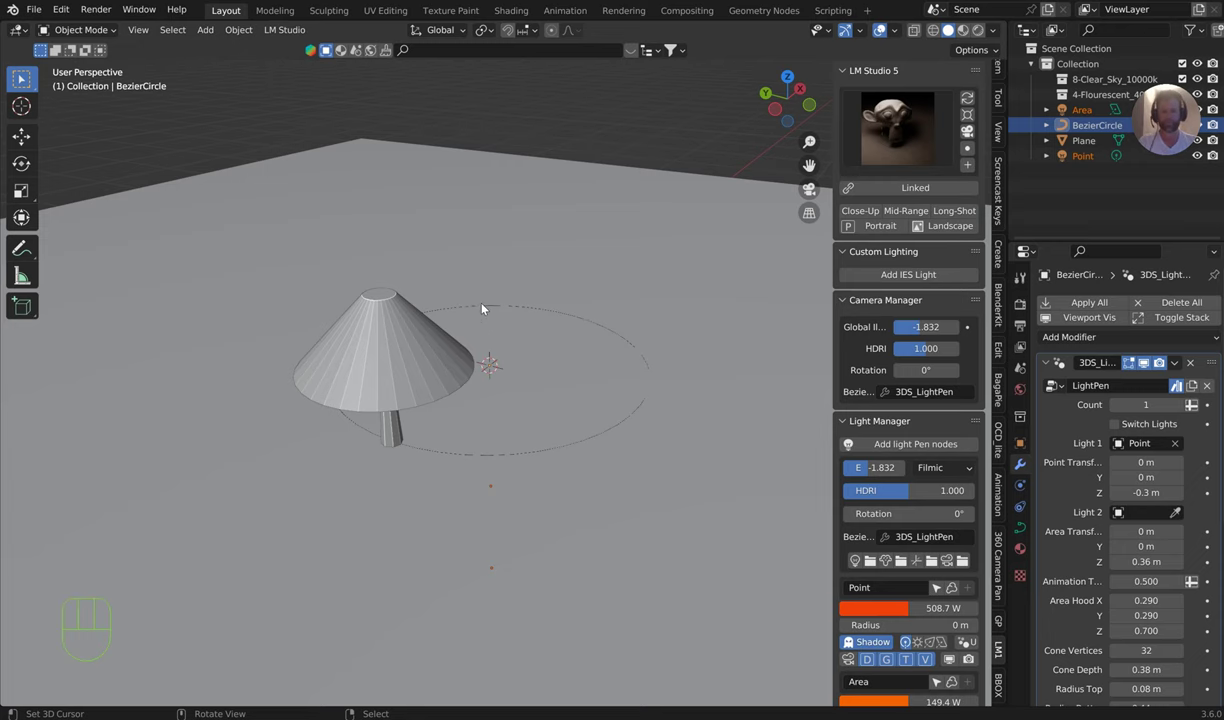
Step: Switch to rendered shading and change the Point light's colour to a pale, bluish white
left_click(978, 31)
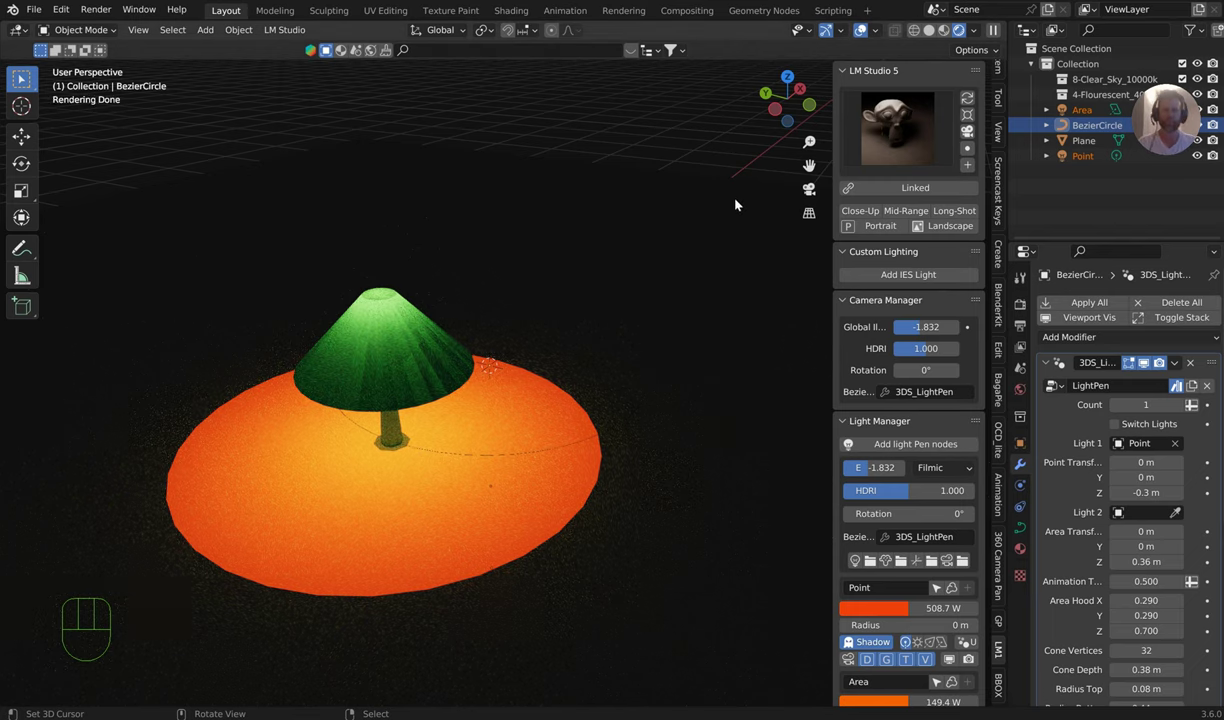
middle_click_drag(534, 360, 526, 301)
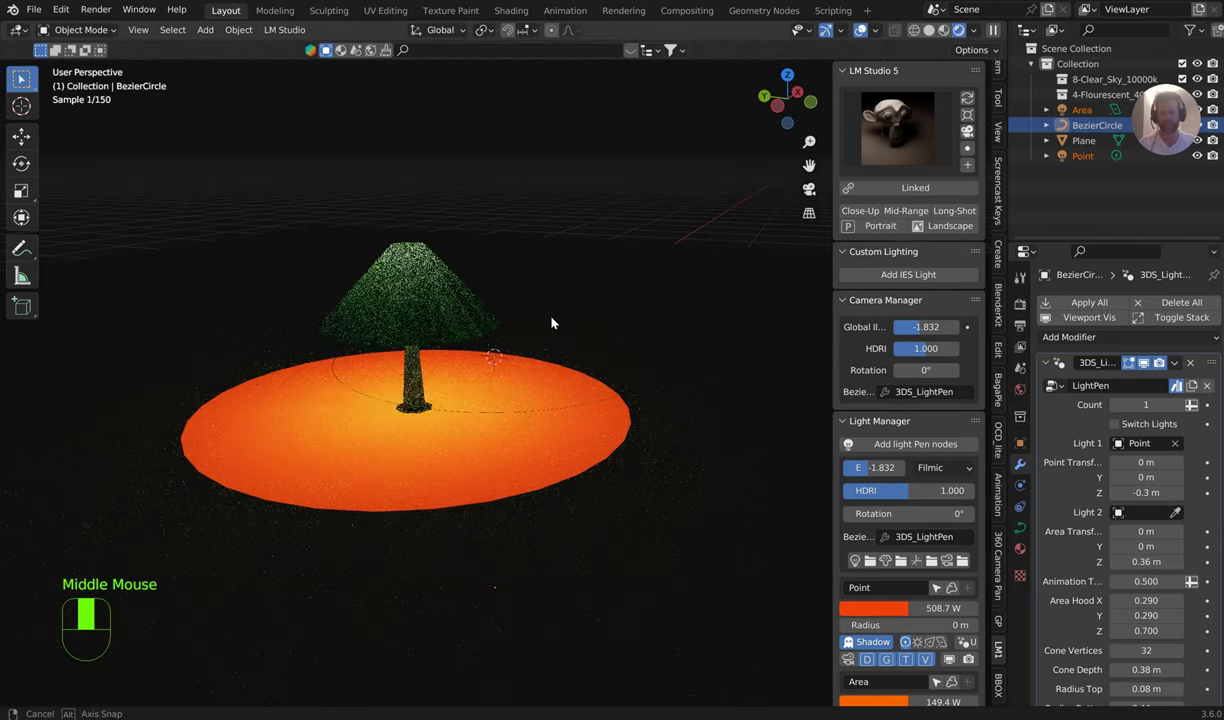
scroll(893, 517, "down", 2)
left_click(873, 531)
left_click(901, 377)
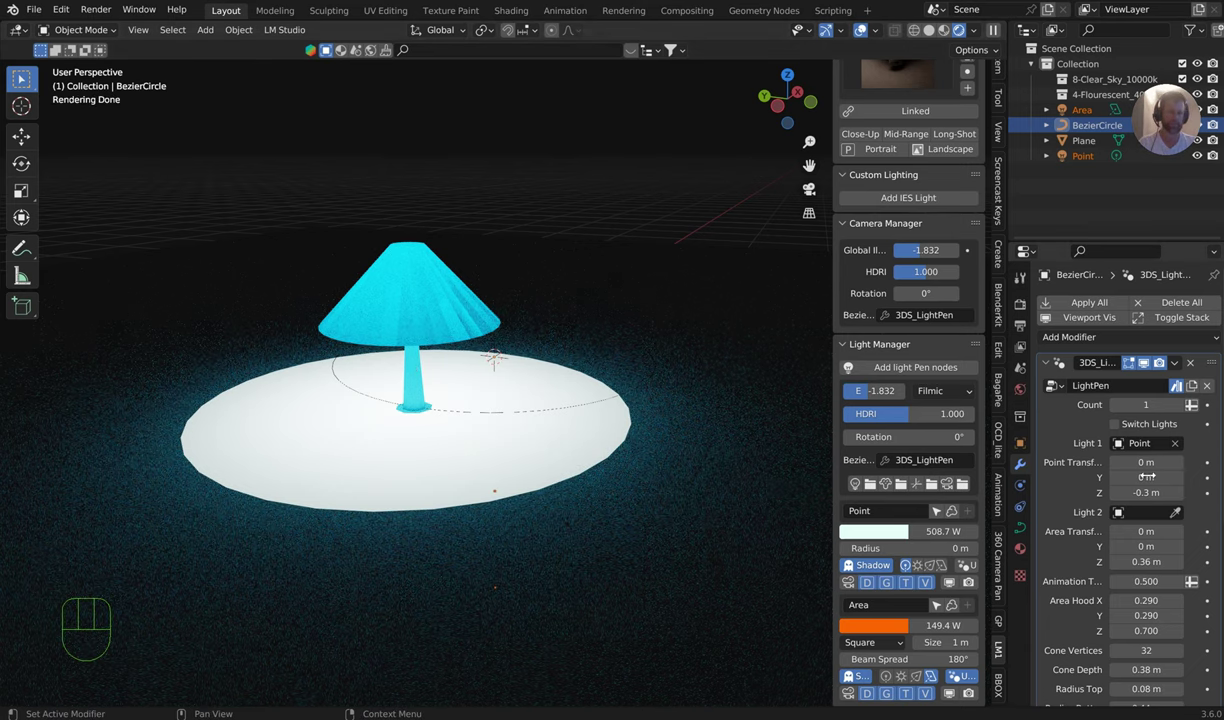
Step: Assign the Area light as Light 2 in the LightPen modifier and enable Switch Lights
left_click(1175, 513)
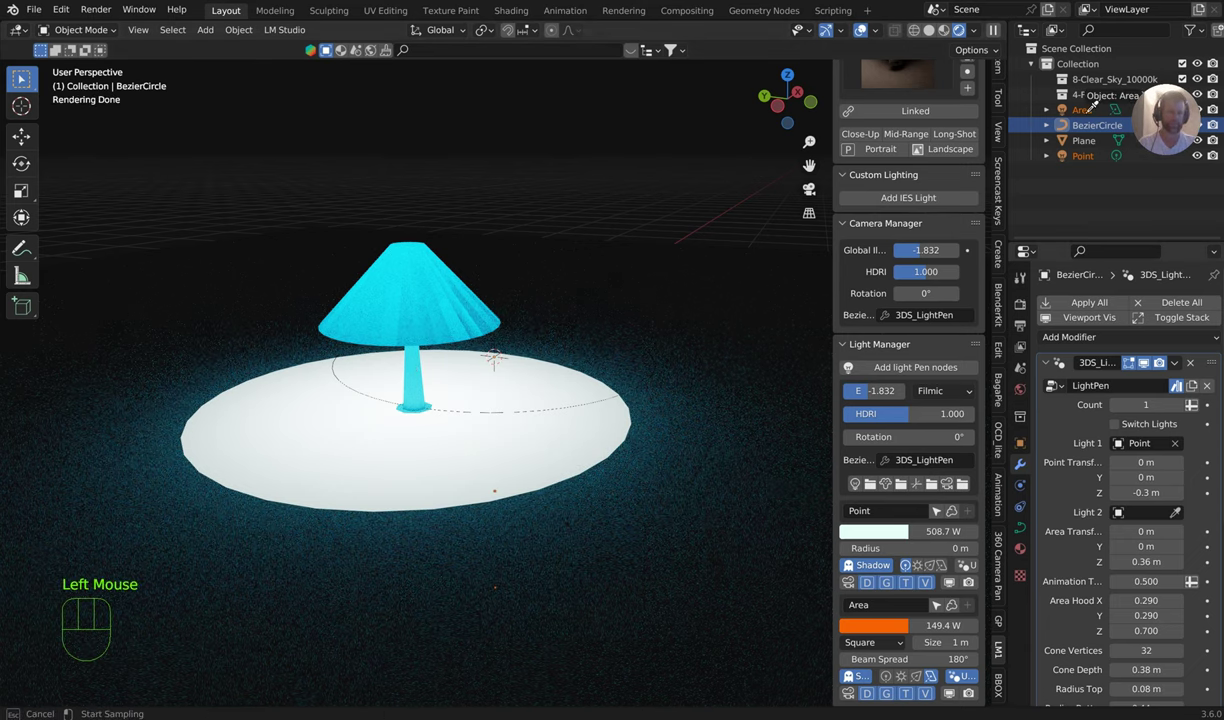
left_click(1090, 108)
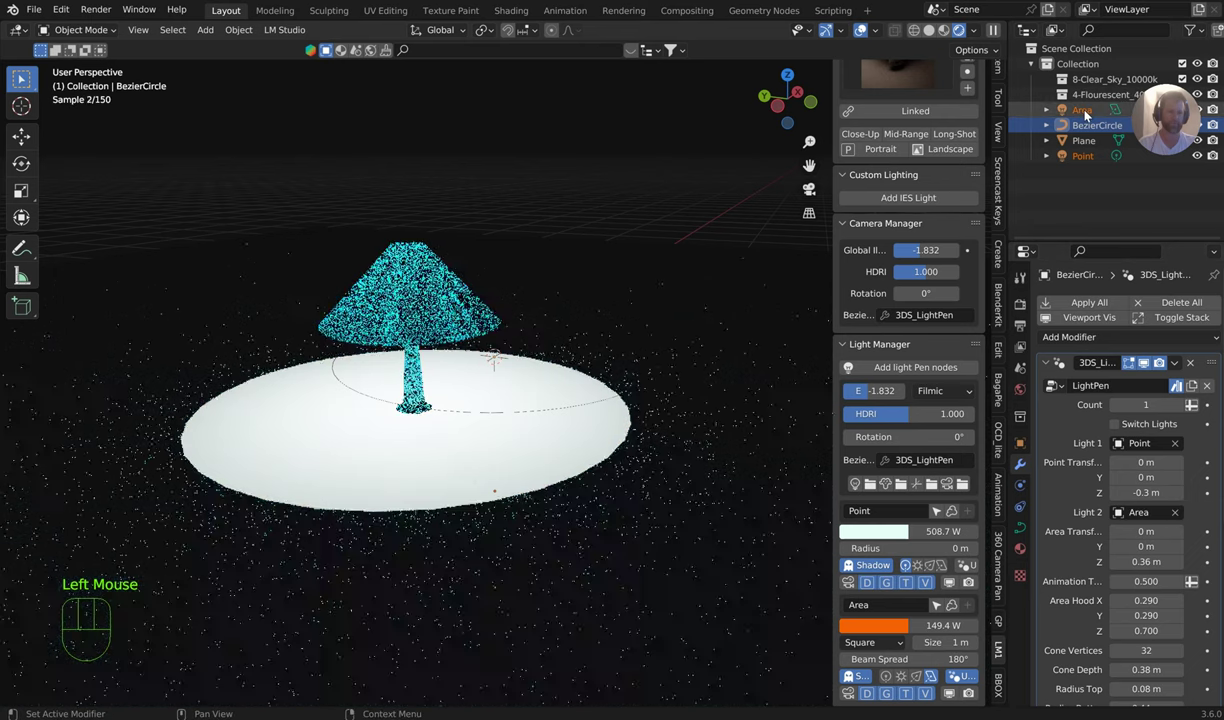
left_click(1115, 425)
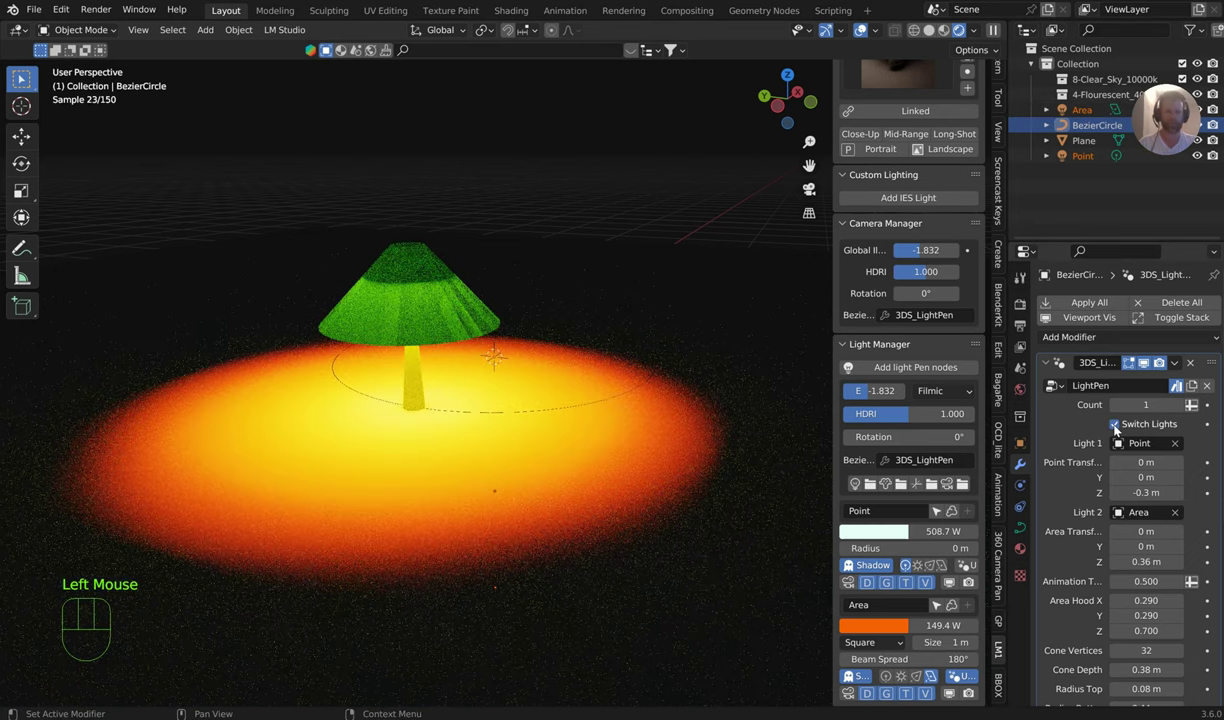
left_click(1115, 424)
left_click(1115, 424)
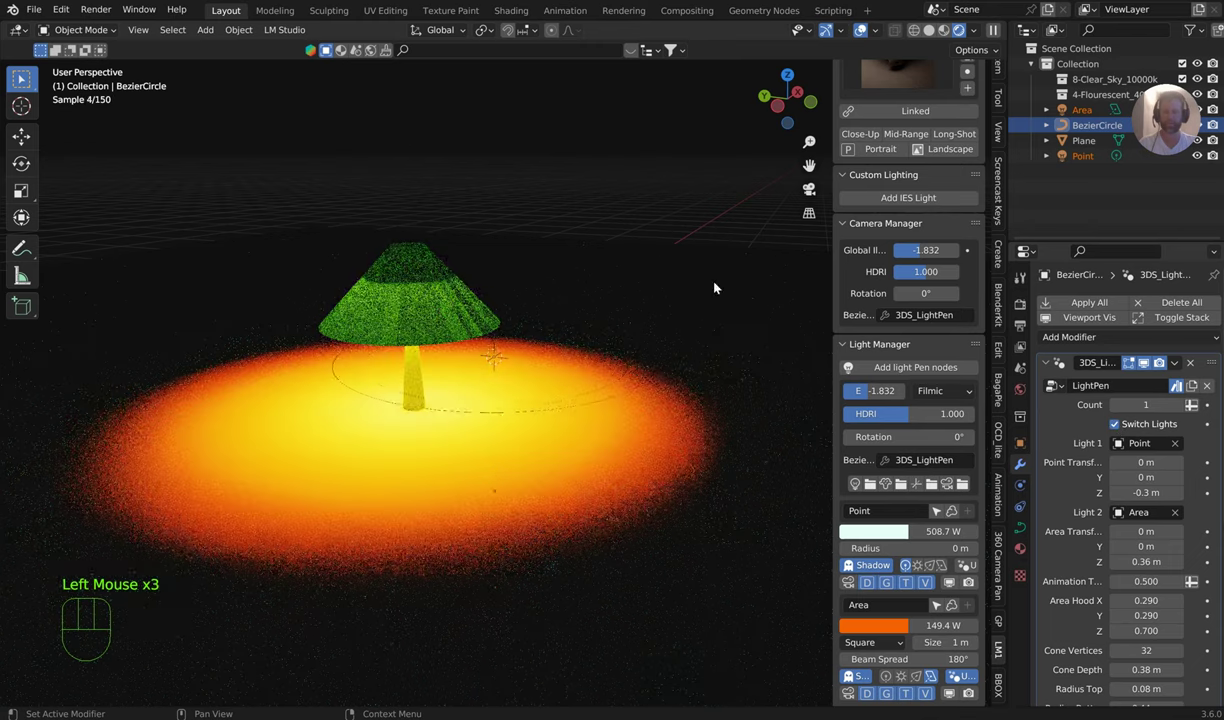
Step: Return the viewport to solid shading with more of the plane around the lamp in view
scroll(590, 215, "down", 2)
left_click(928, 32)
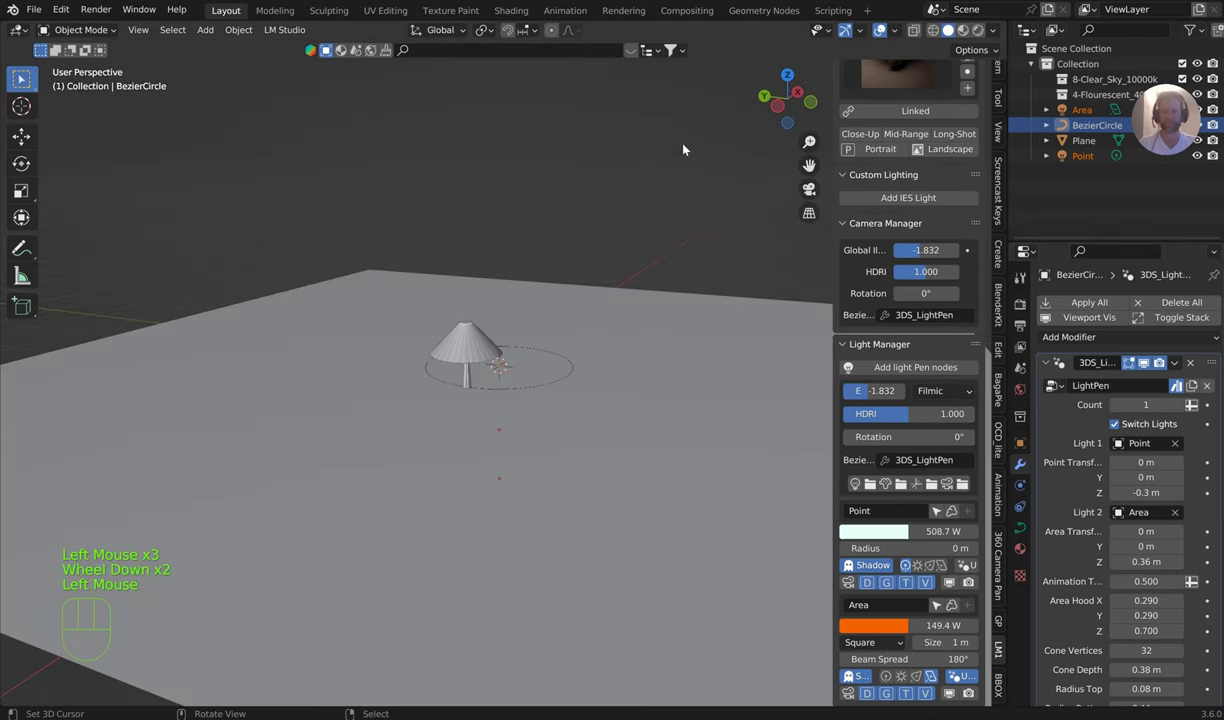
scroll(610, 160, "down", 1)
middle_click(590, 185)
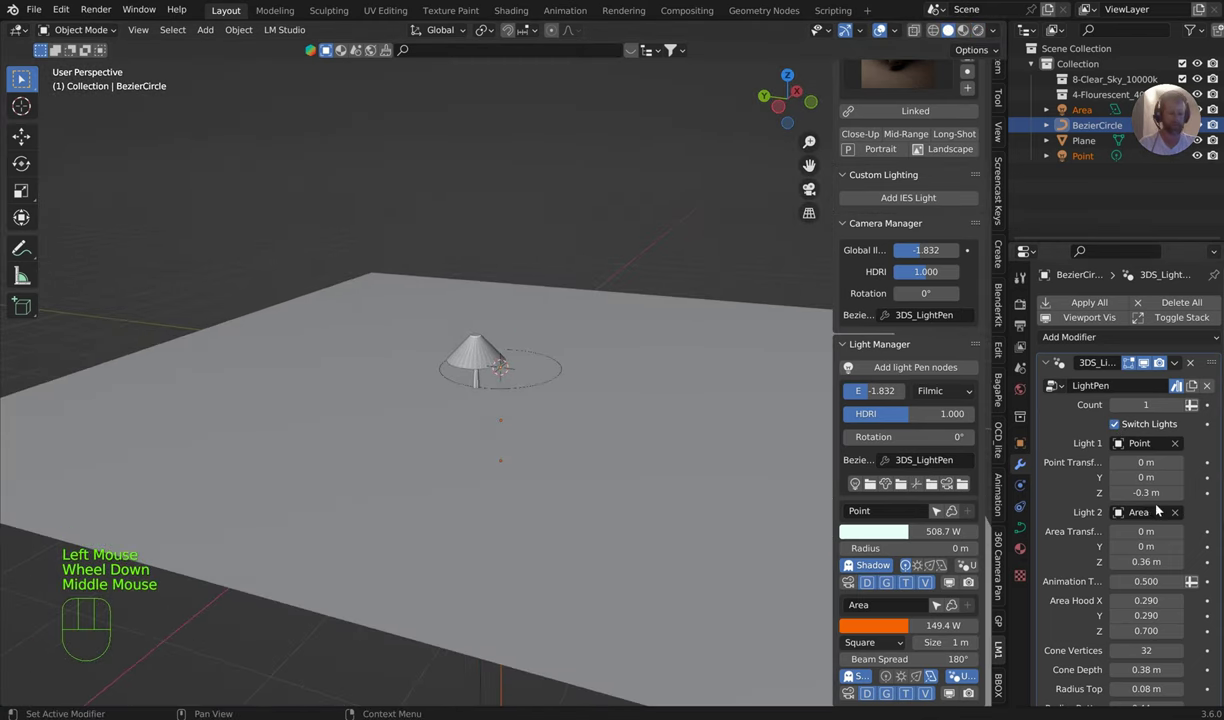
Step: Set the LightPen modifier's Count to 6 and its Animation value to 3.070
scroll(1157, 511, "down", 1)
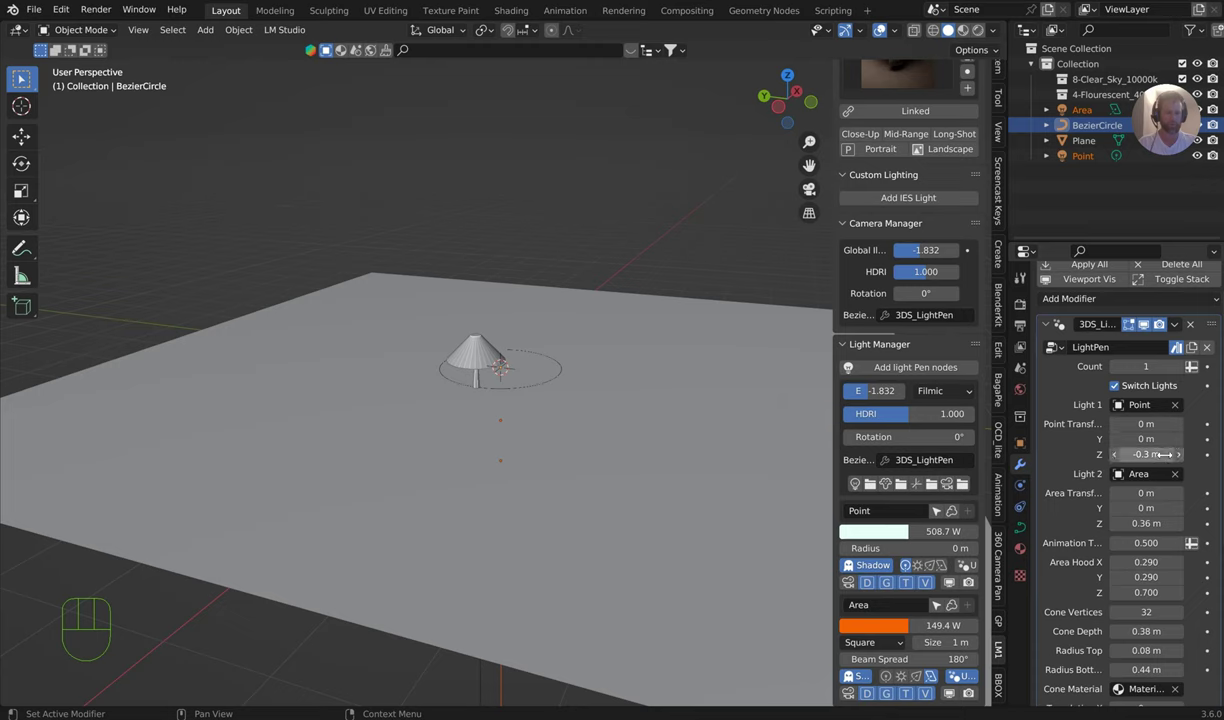
scroll(1150, 515, "down", 2)
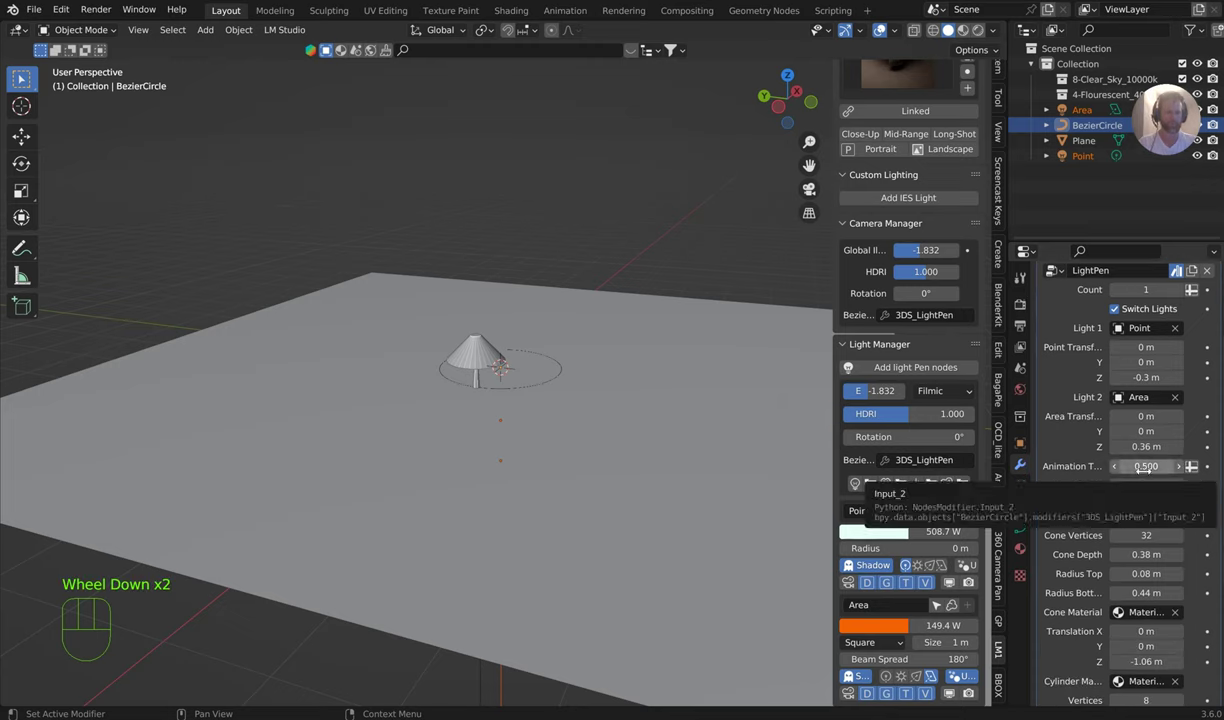
left_click_drag(1140, 289, 1170, 289)
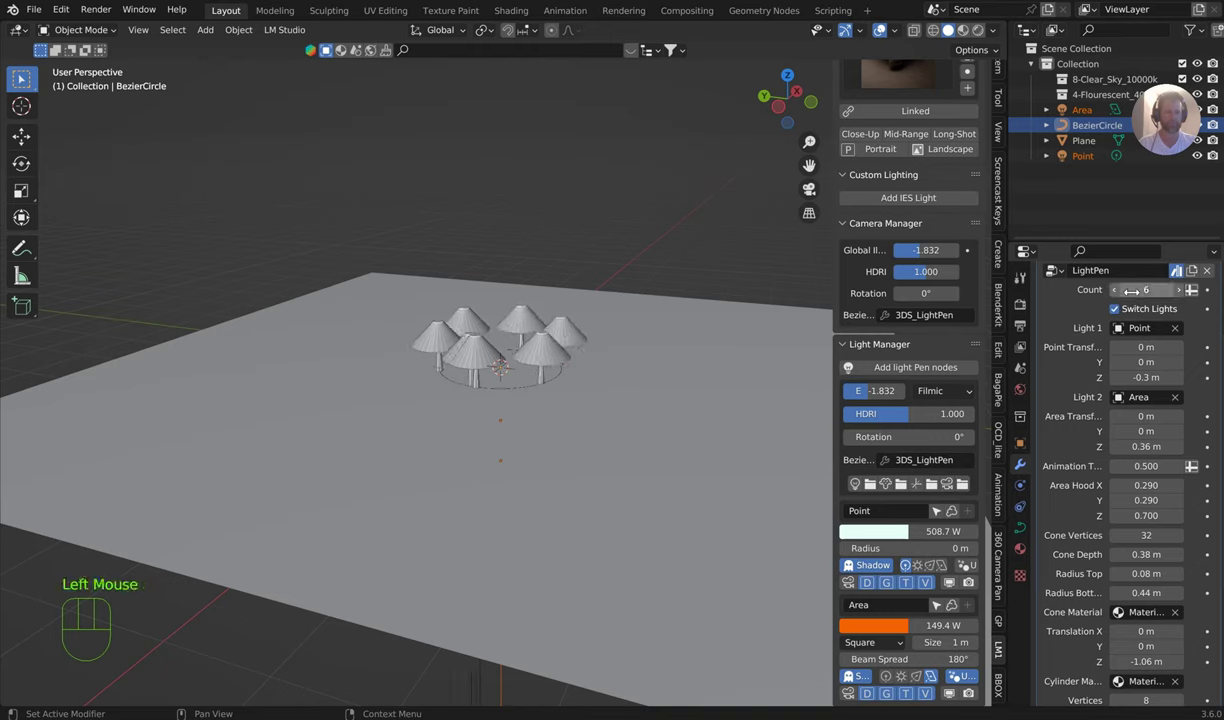
left_click_drag(1146, 466, 1121, 483)
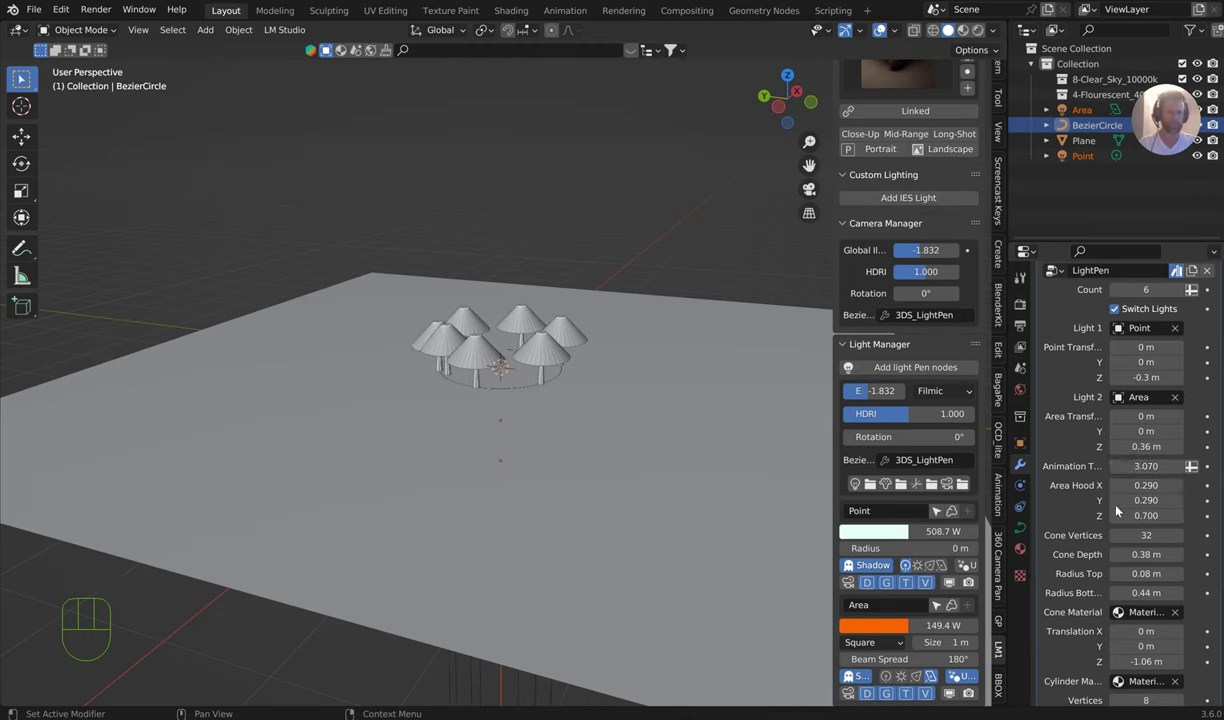
Step: Try a different Area Hood X value in the LightPen modifier and undo the change
scroll(1130, 468, "down", 2)
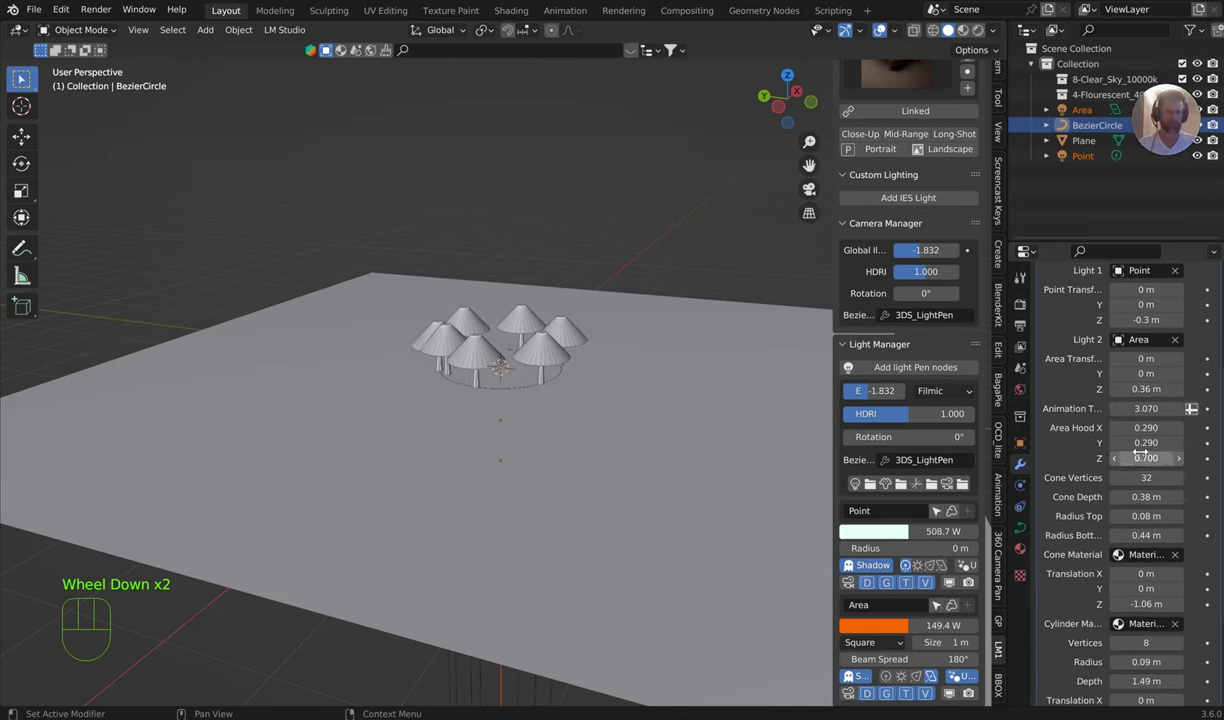
left_click_drag(1146, 428, 1179, 428, "shift")
key("ctrl+z")
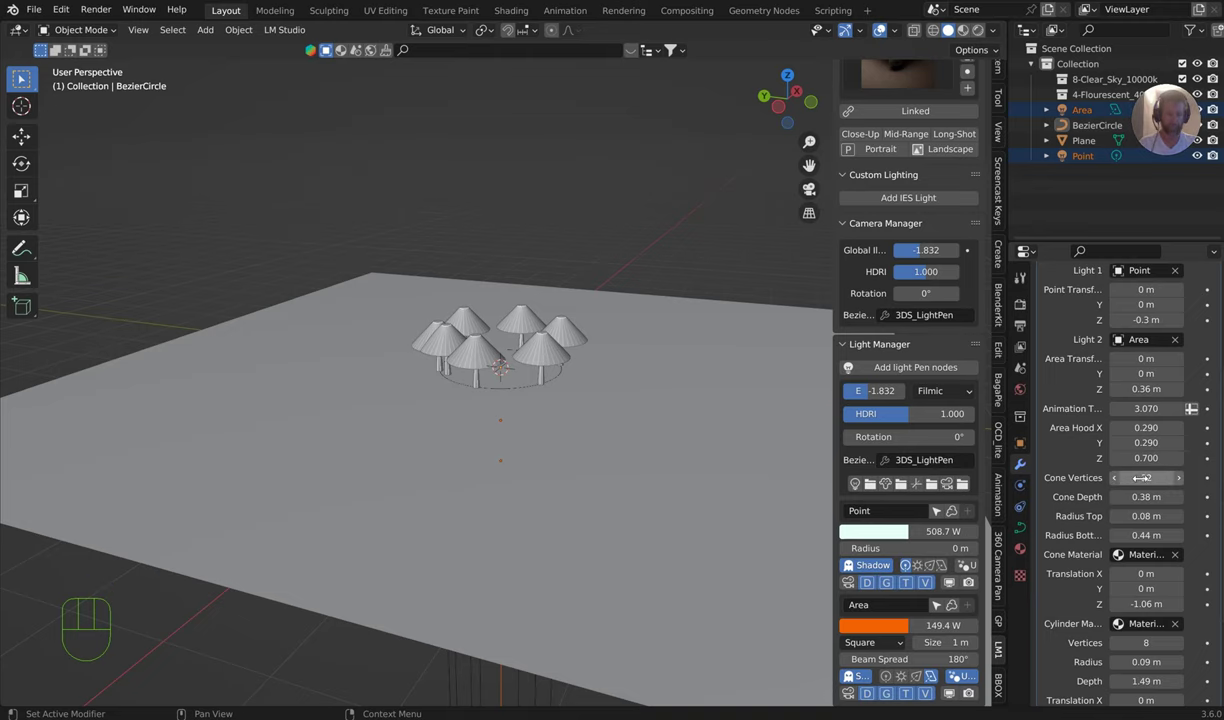
Step: Set the Cone Vertices to 3 to give the lamp shades a three-sided shape
left_click_drag(1142, 478, 1105, 478)
scroll(561, 333, "up", 6)
middle_click_drag(561, 333, 475, 339)
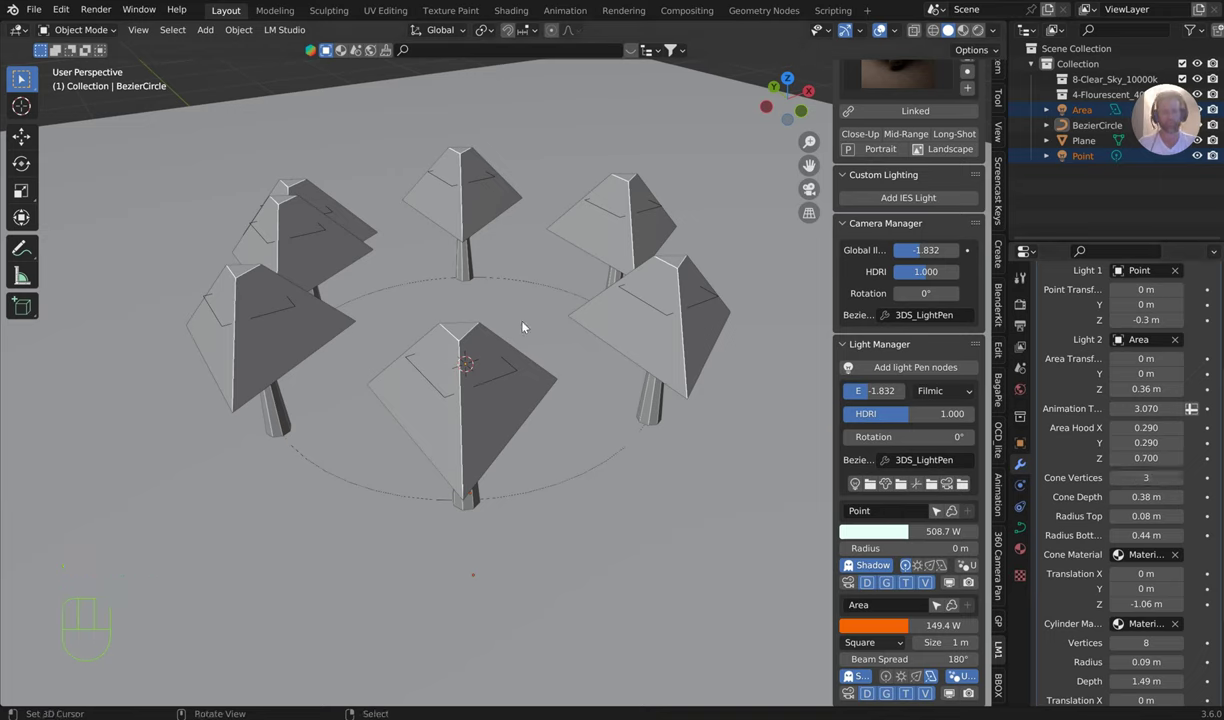
Step: Turn off Switch Lights and check the lamps in rendered shading before returning to solid shading
scroll(1060, 380, "up", 4)
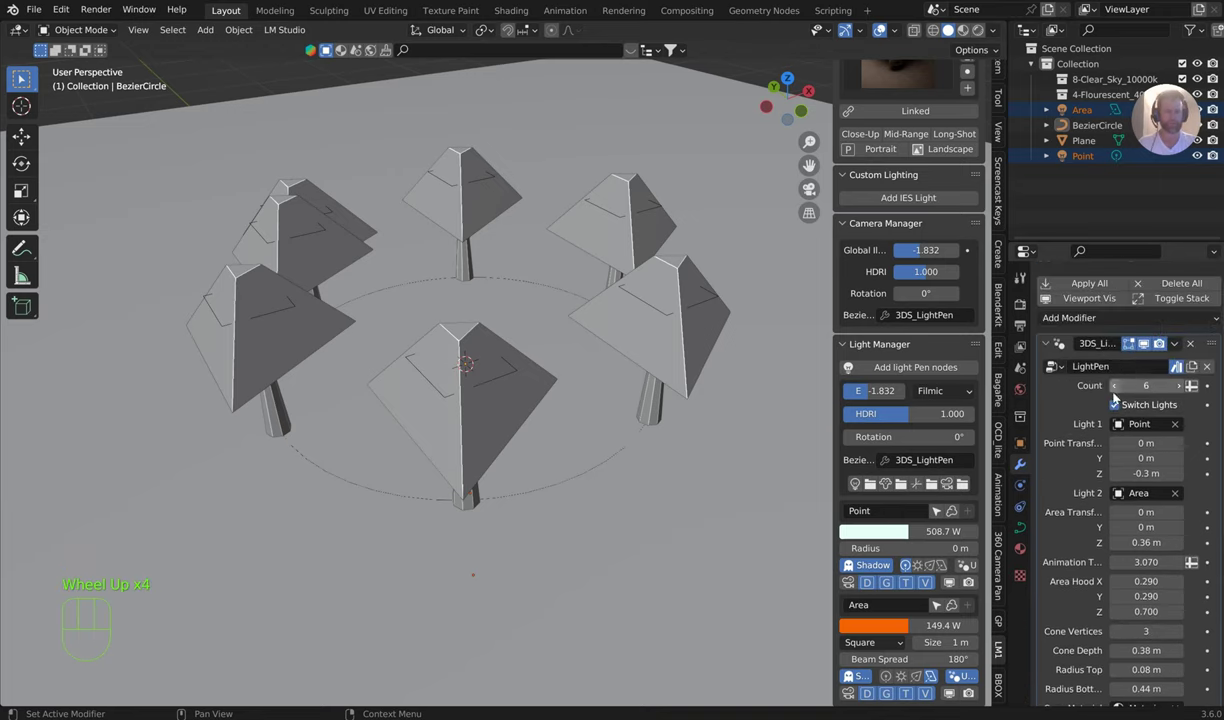
left_click(1055, 386)
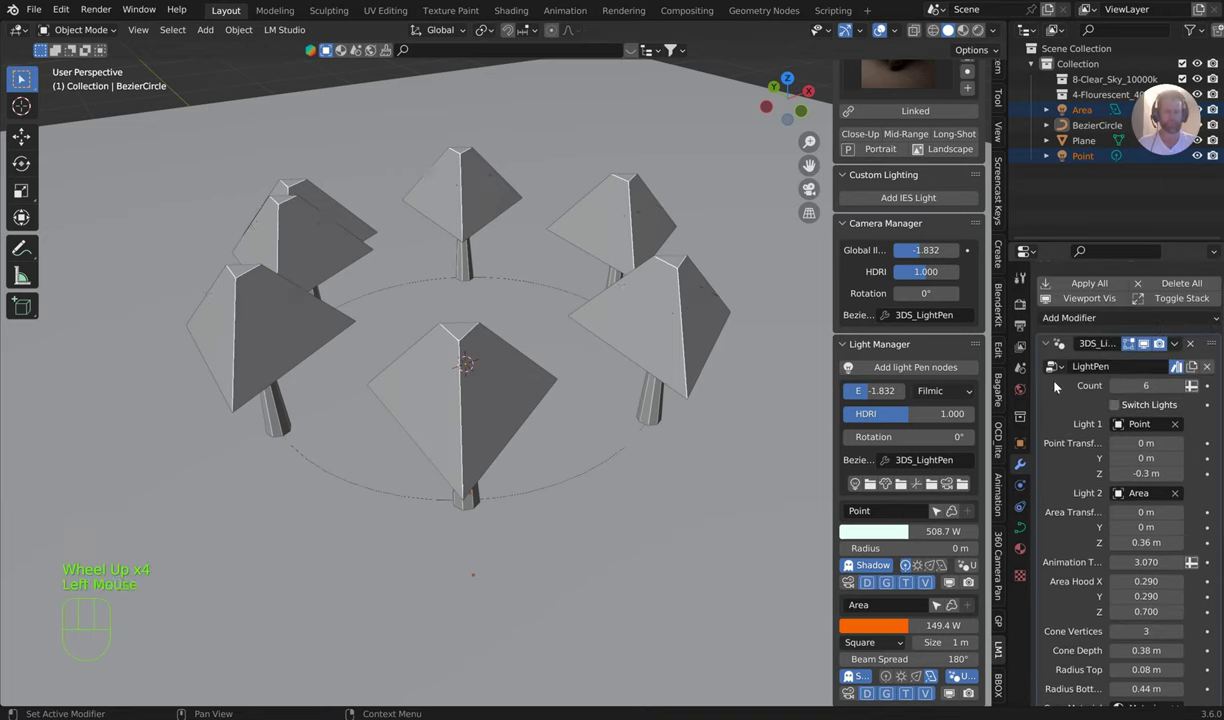
left_click(978, 30)
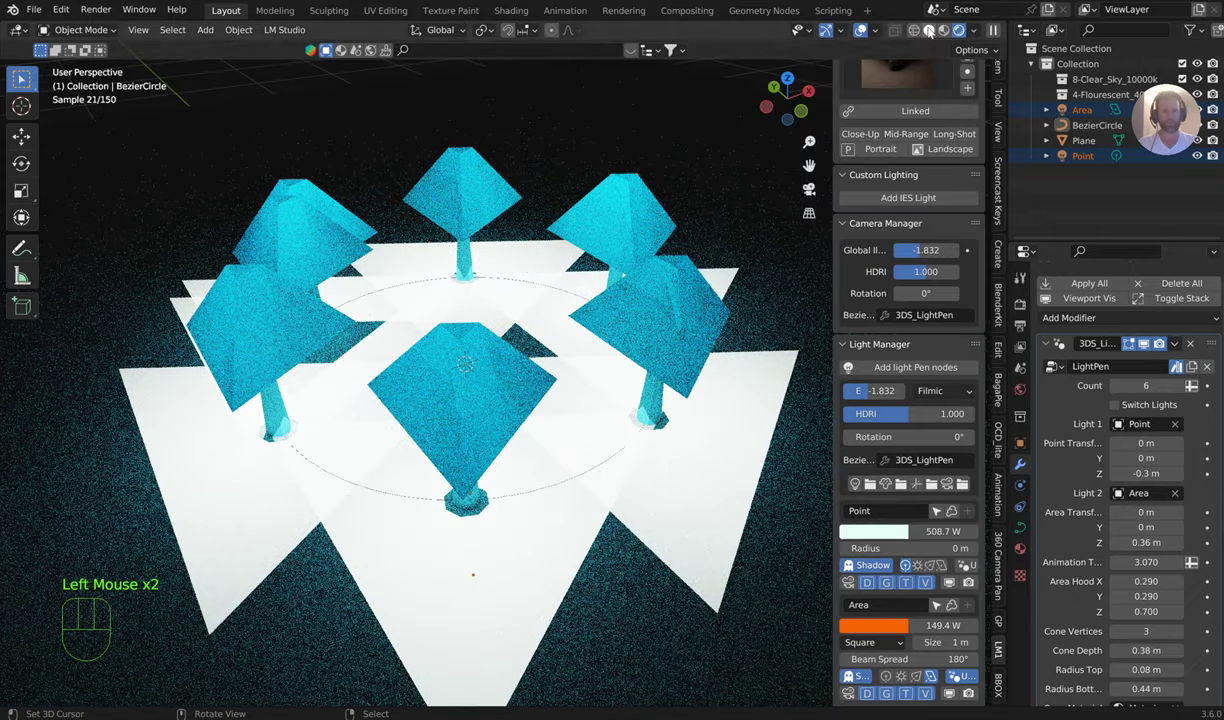
left_click(929, 30)
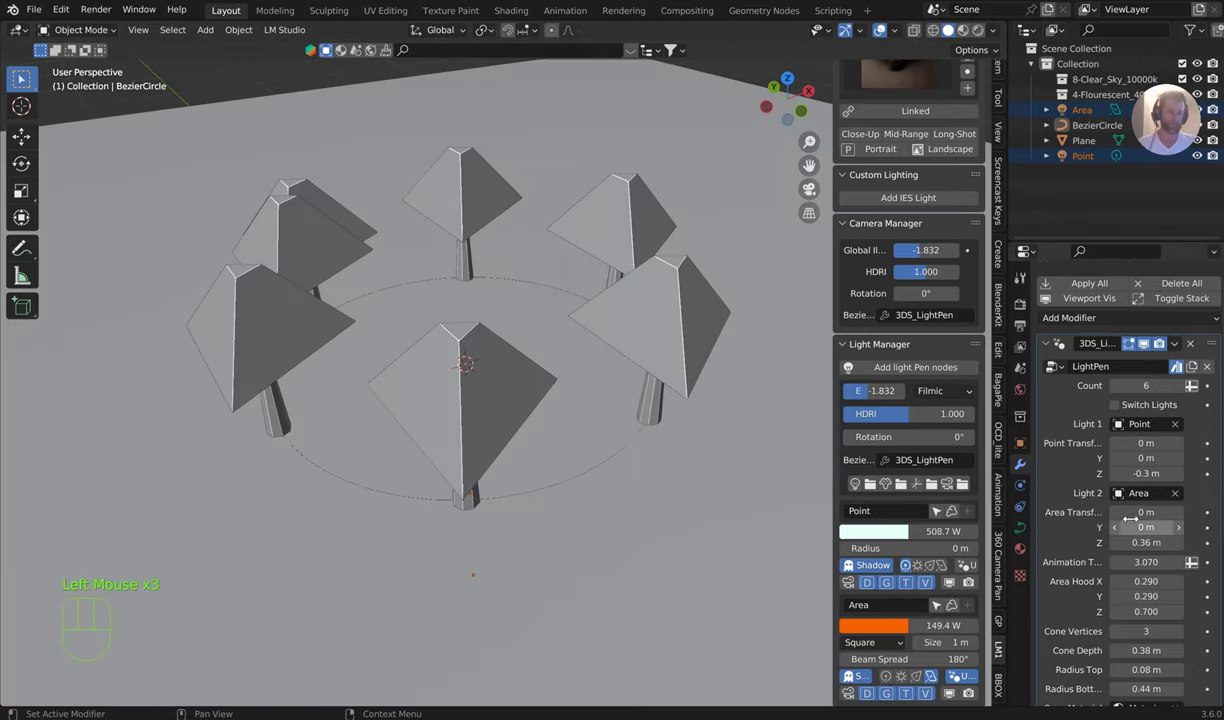
scroll(1100, 530, "down", 4)
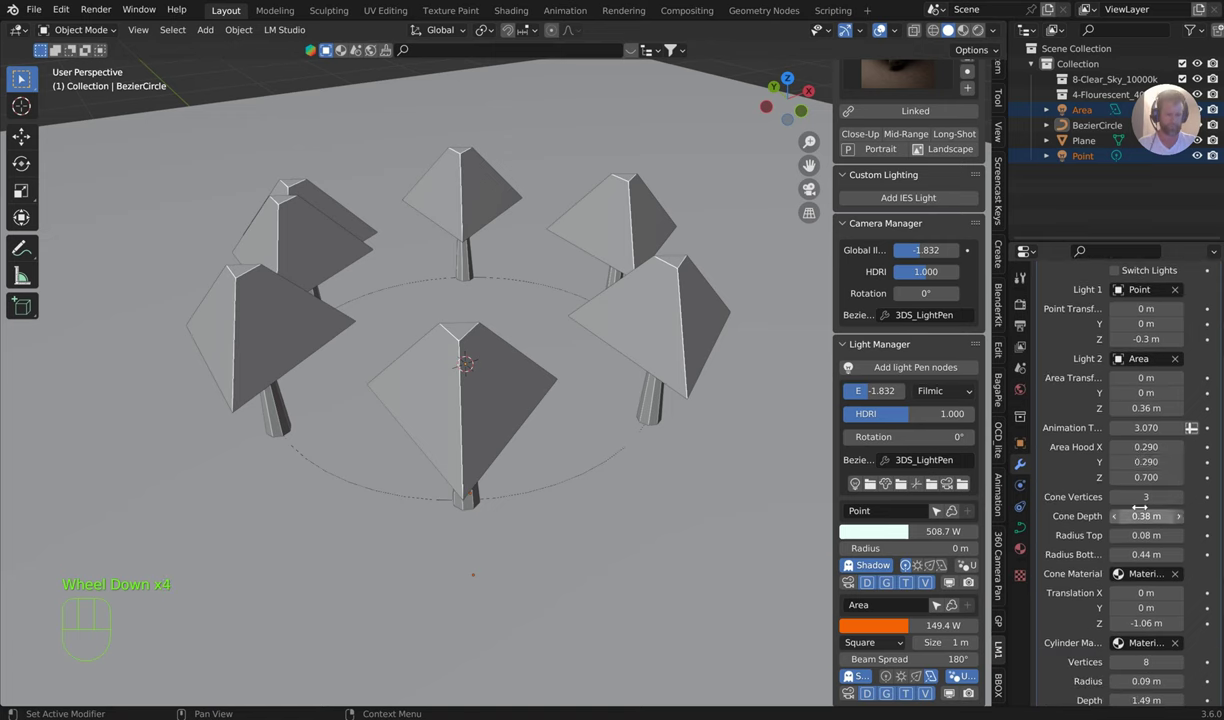
Step: Set the lamp shades' Cone Vertices to 8, Cone Depth to 0.376 m and Radius Top to 0.1 m
left_click(1142, 497)
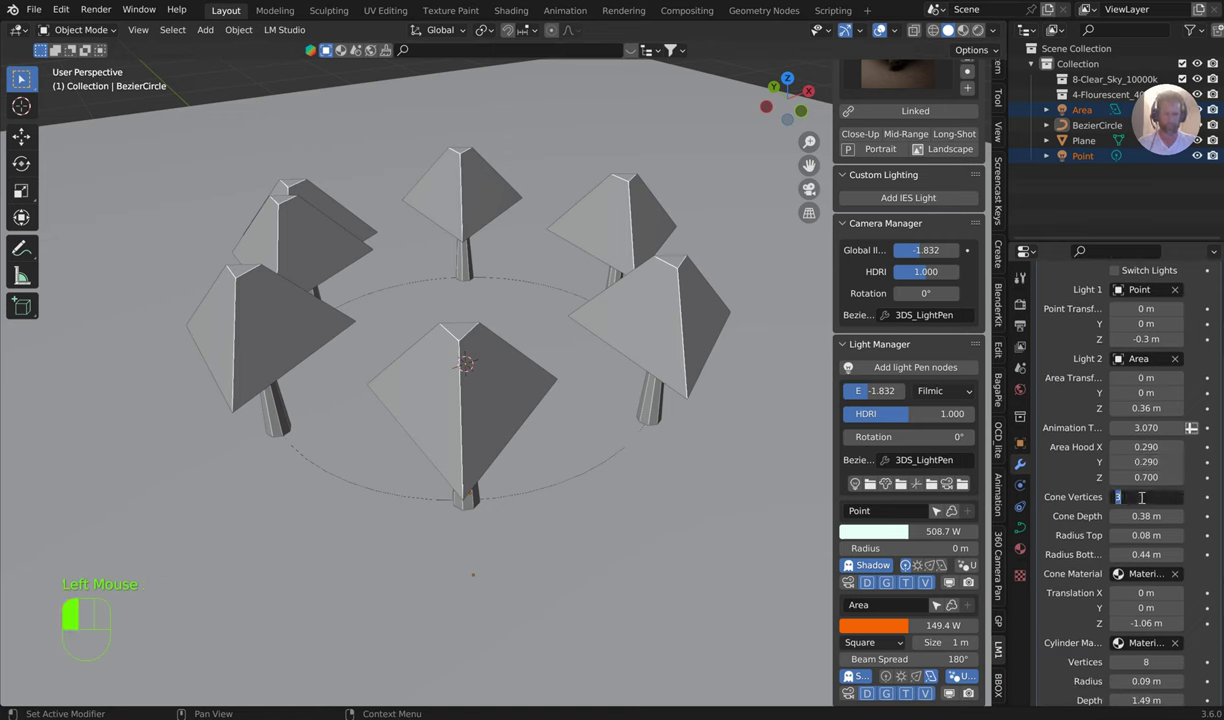
type("8")
key("Return")
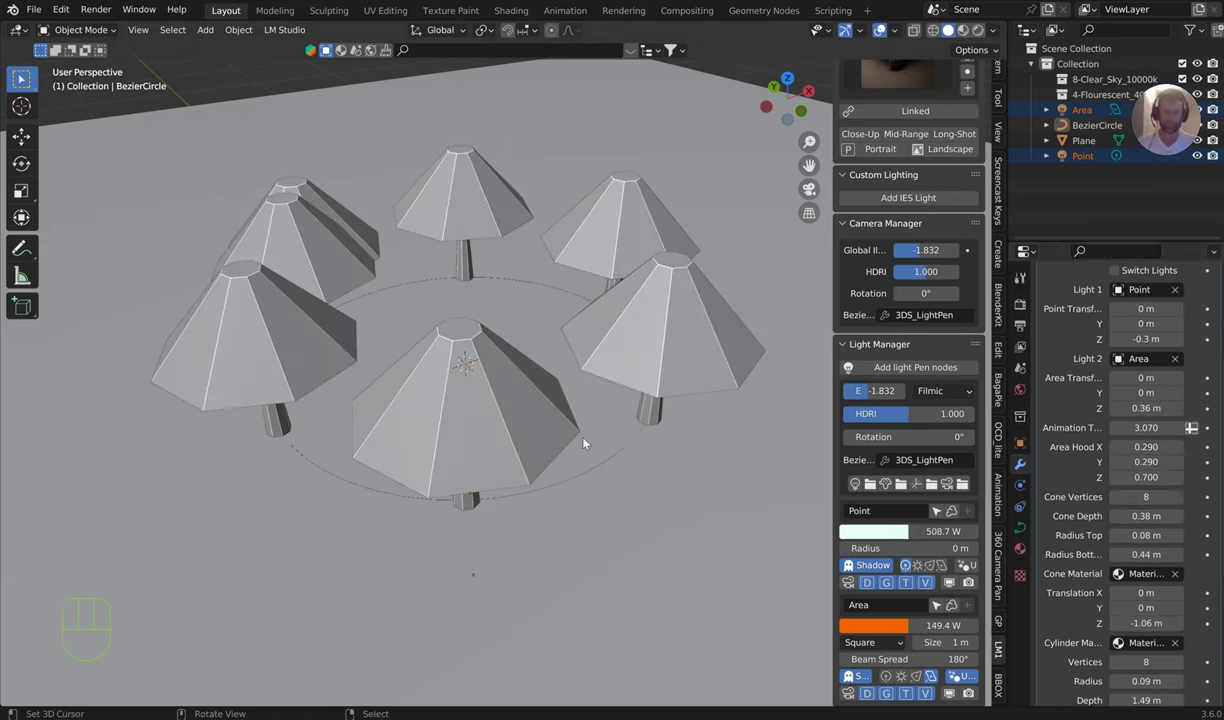
middle_click_drag(736, 489, 595, 409)
left_click_drag(1124, 515, 1142, 535, "shift")
scroll(1185, 375, "down", 3)
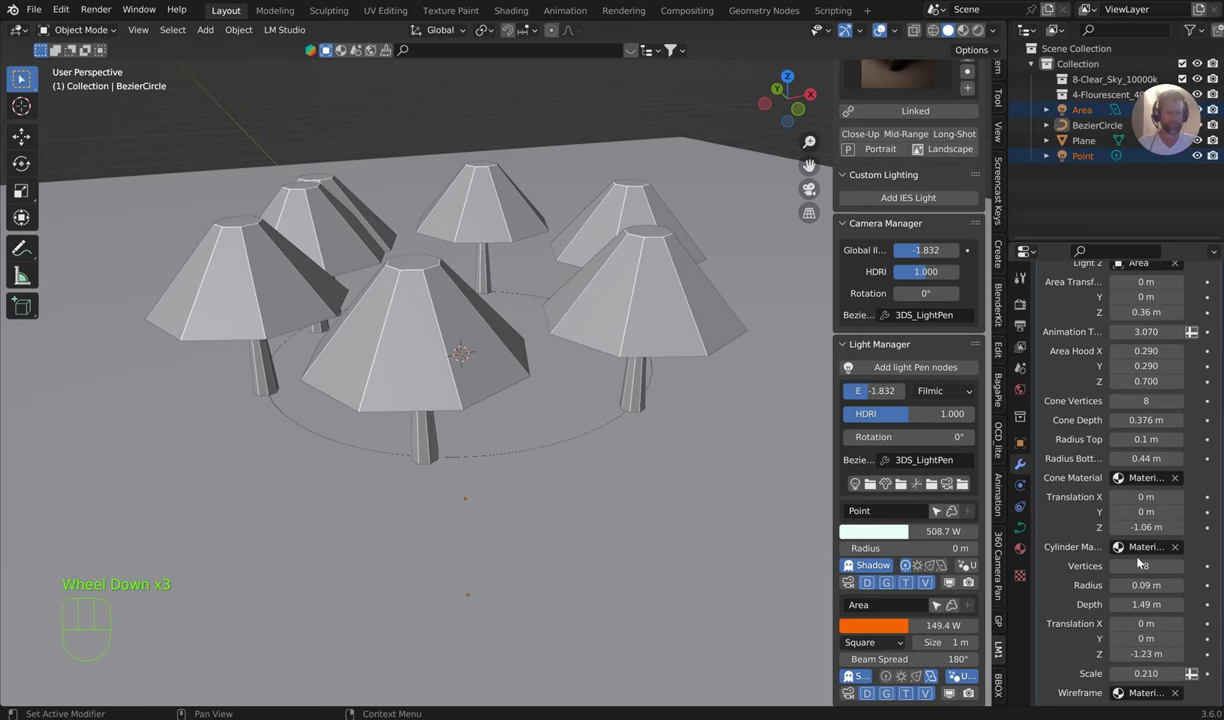
Step: Try different cone Translation values in the LightPen modifier and undo the changes
left_click_drag(1146, 497, 1146, 525, "shift")
key("ctrl+z")
scroll(1152, 604, "down", 2)
key("ctrl+z")
scroll(574, 423, "down", 2)
Step: Try a different cylinder Depth for the lamp poles and undo the change
middle_click_drag(574, 423, 625, 445)
scroll(591, 391, "up", 4)
scroll(600, 383, "up", 2)
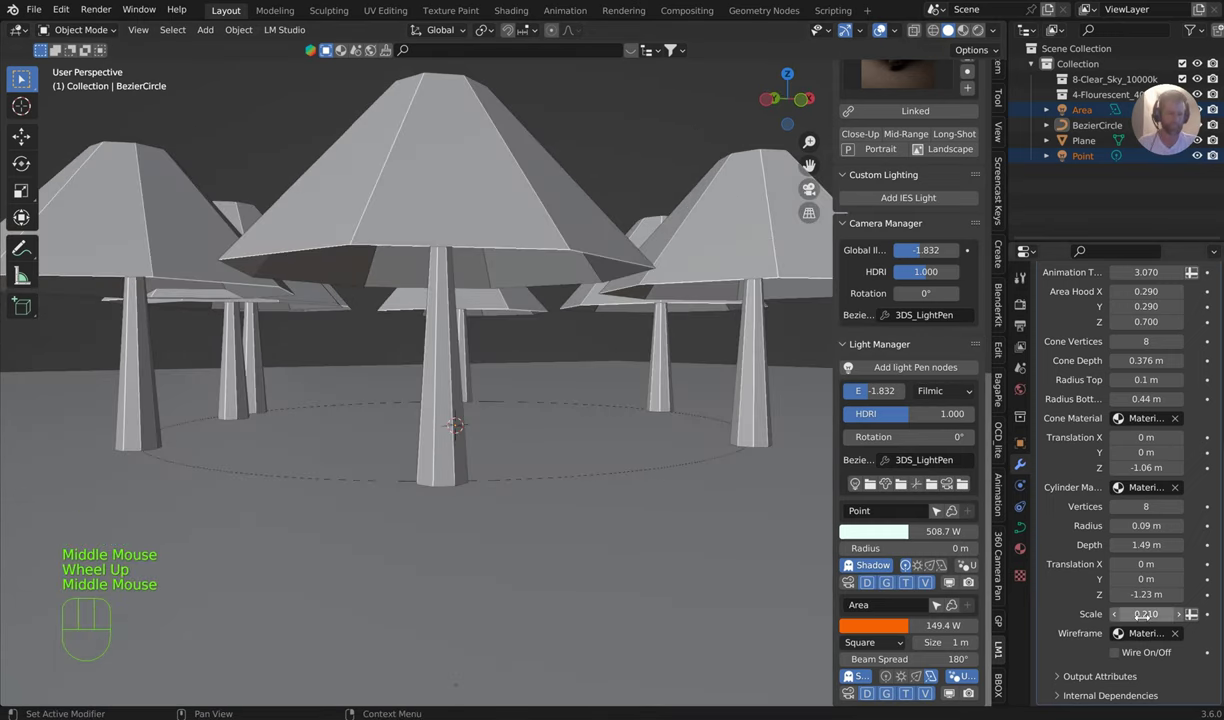
left_click_drag(1146, 545, 1146, 544, "shift")
key("ctrl+z")
Step: Try a Scale of 0 for the top of the lamp poles, and settle on a Scale of 0.347
mouse_move(1142, 614)
left_mouse_down()
mouse_move(1152, 614)
mouse_move(1120, 614)
left_mouse_up()
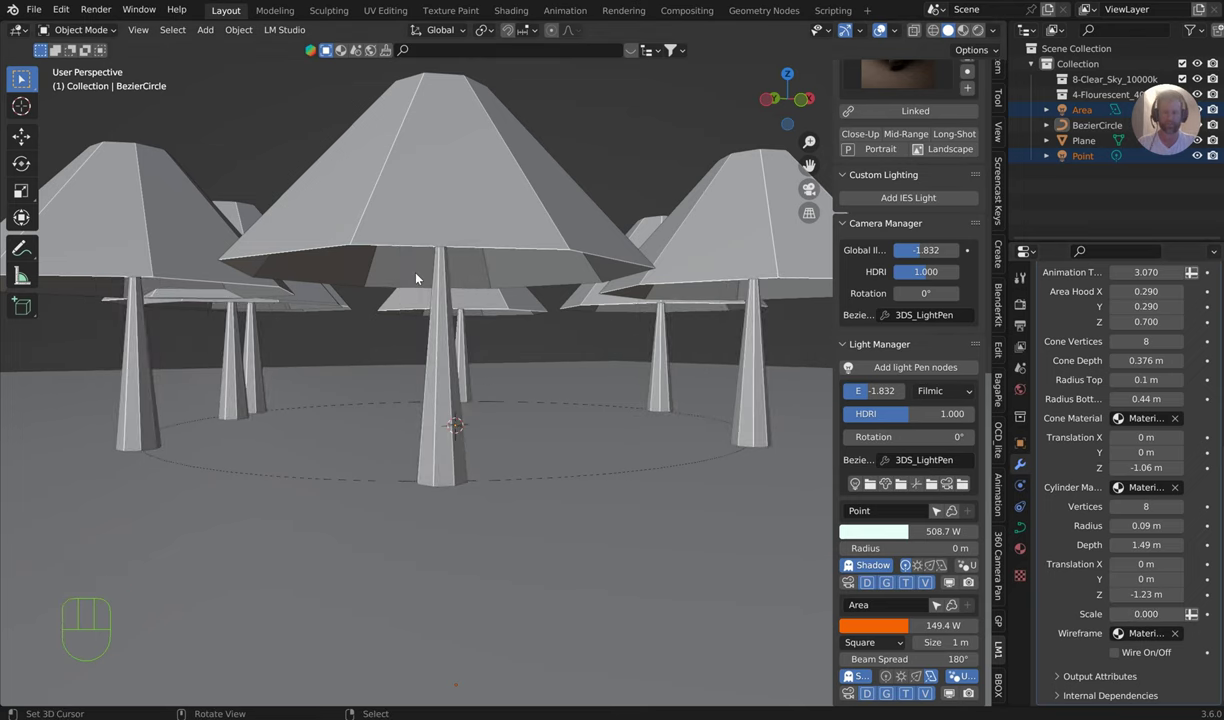
middle_click_drag(416, 279, 504, 256)
scroll(508, 248, "up", 2, "ctrl")
scroll(506, 215, "up", 1)
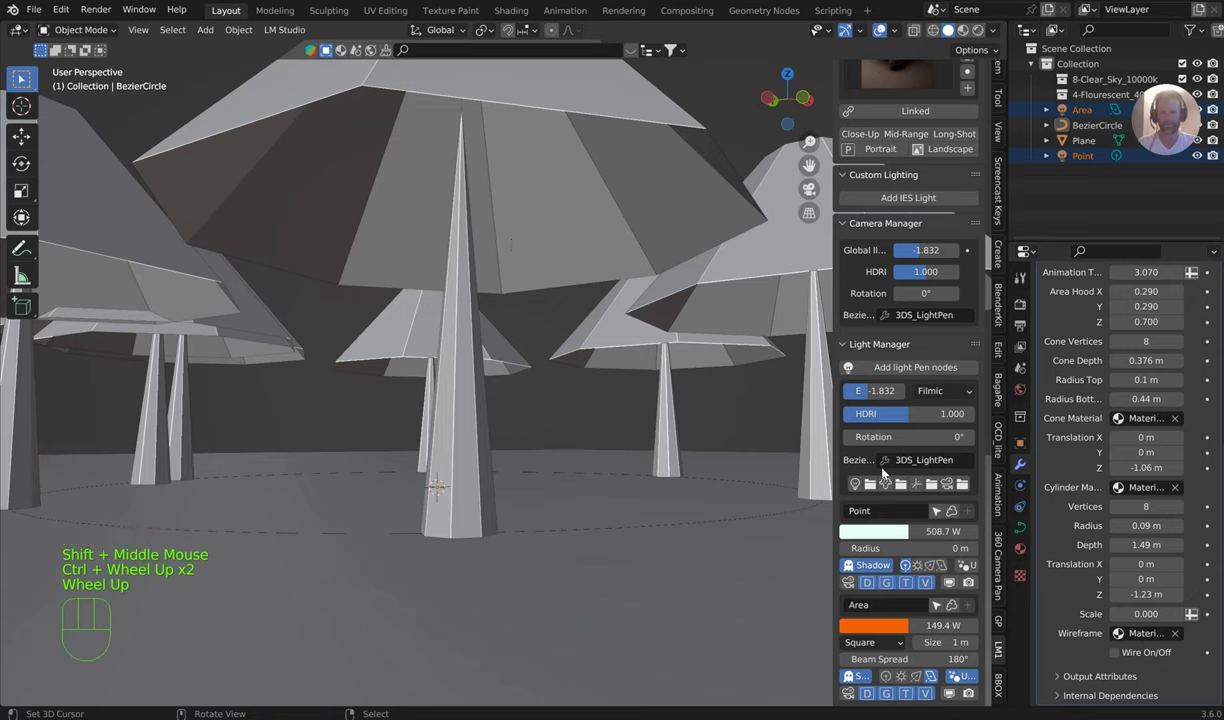
left_click(1120, 566, "shift")
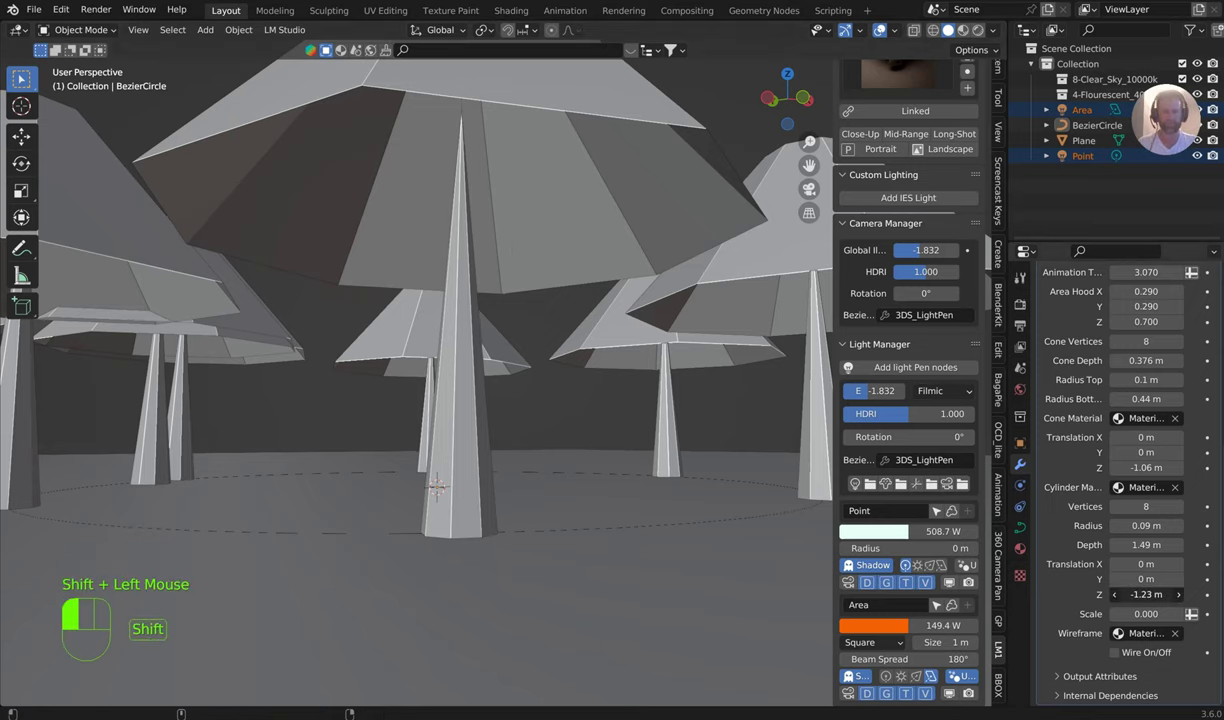
left_click_drag(1140, 614, 1149, 614, "shift")
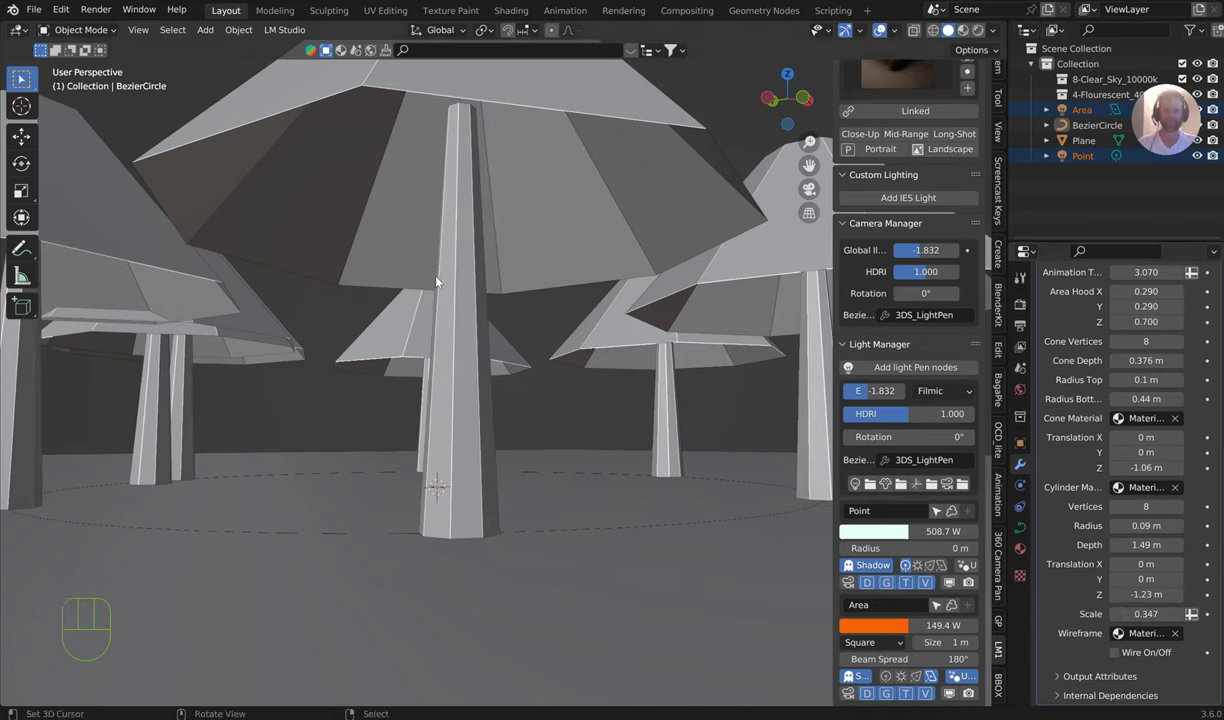
middle_click_drag(514, 344, 514, 357)
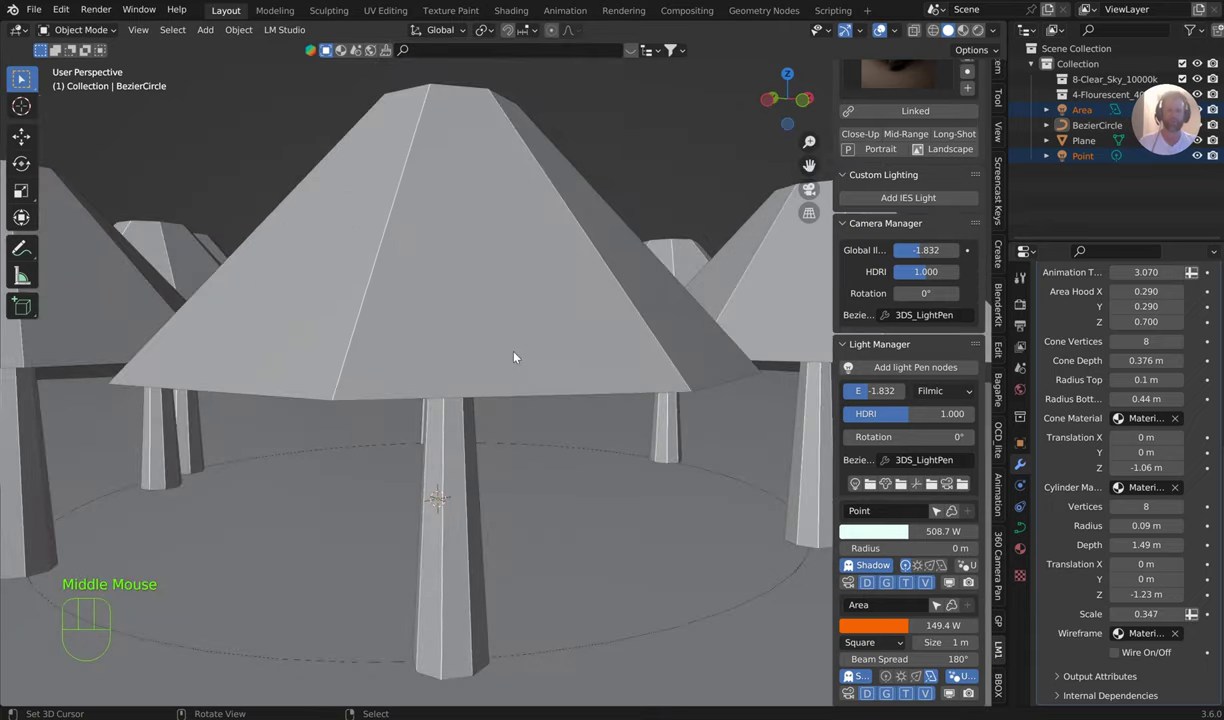
Step: Turn on Wire On/Off in the LightPen modifier and view the lamps in material preview shading
left_click(1115, 652)
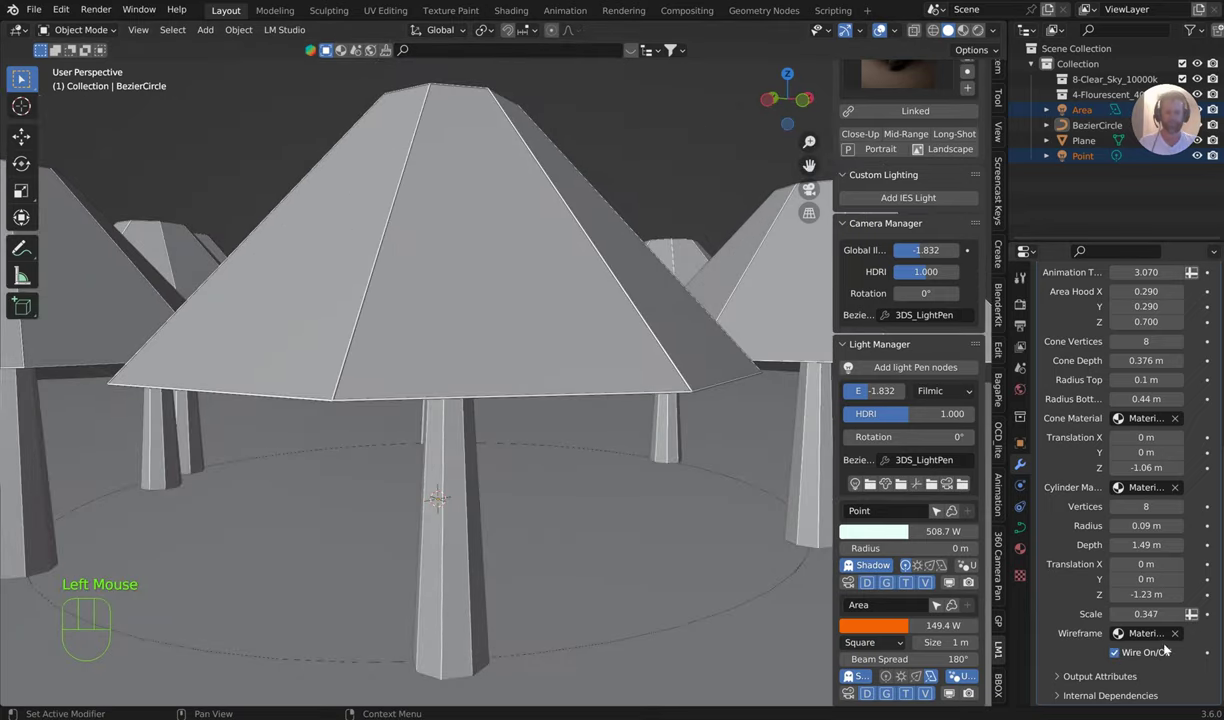
left_click(963, 30)
left_click(993, 30)
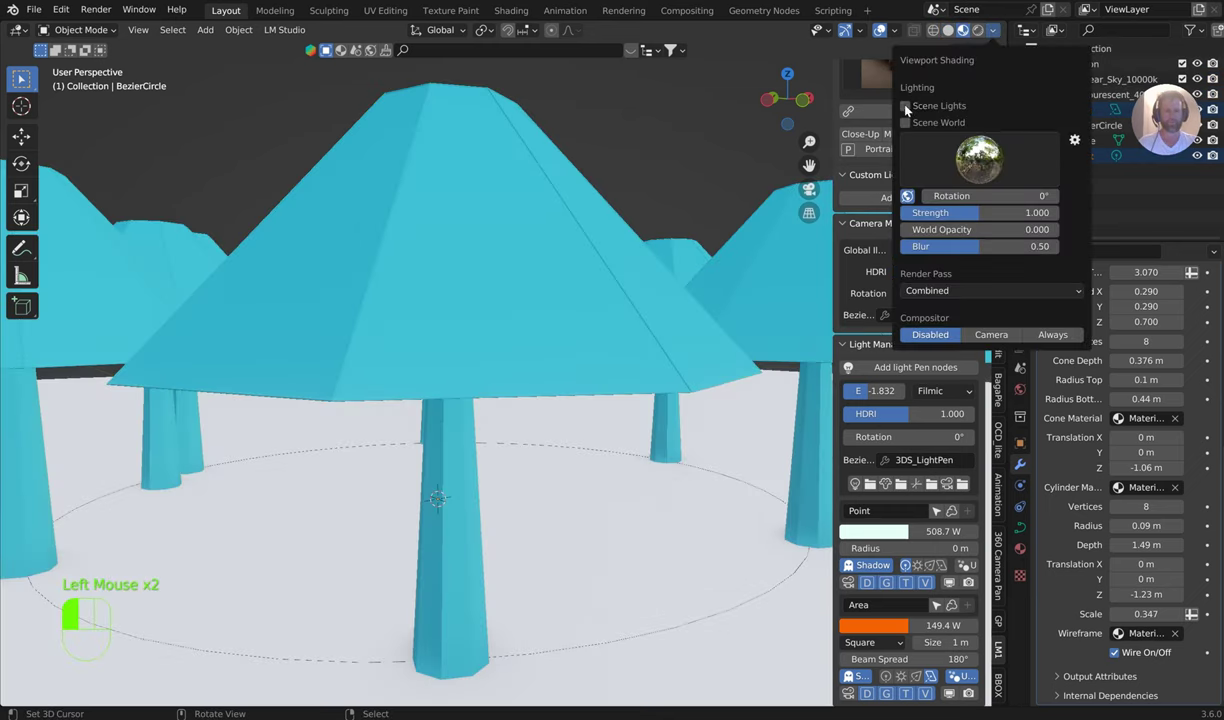
scroll(660, 167, "down", 2)
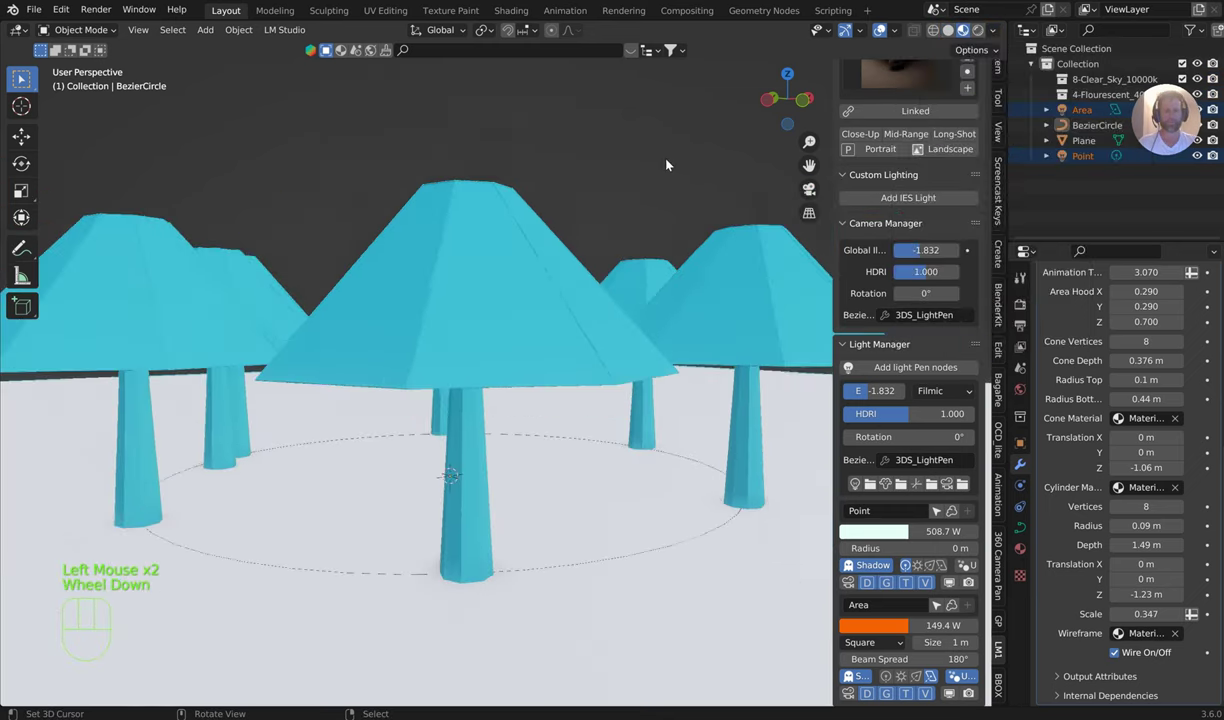
middle_click_drag(660, 167, 616, 185)
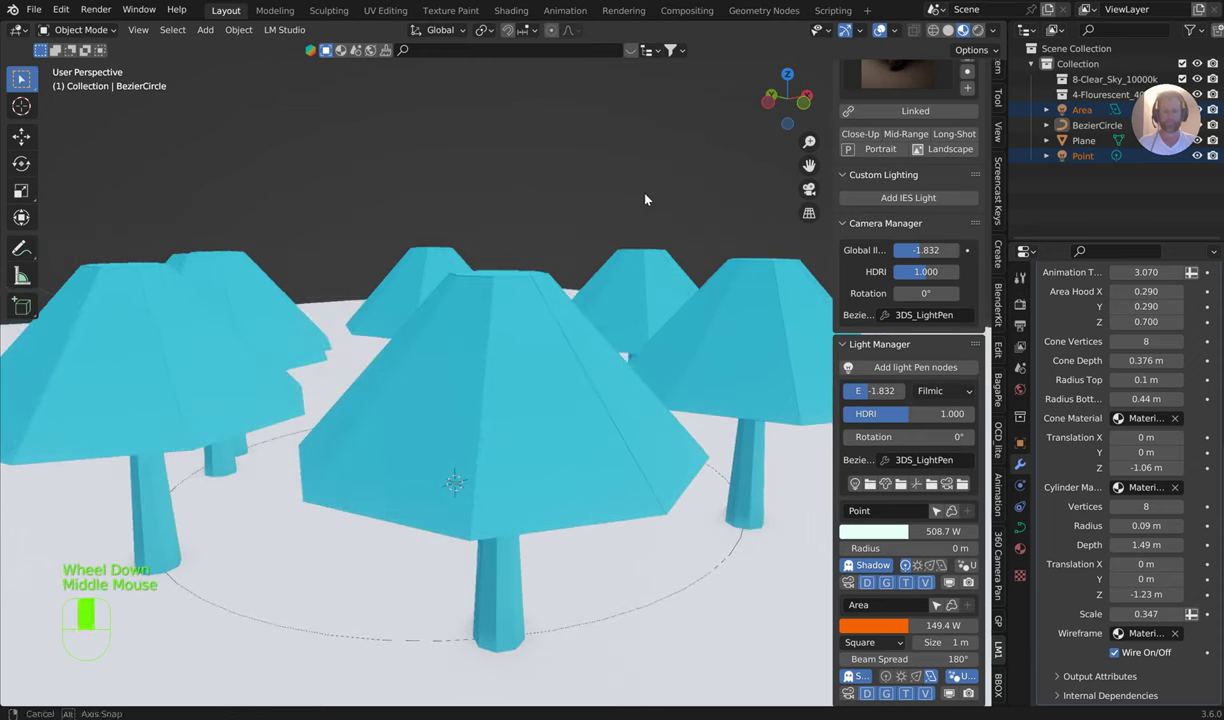
Step: Add a second material slot to the Bezier circle and create new materials for both slots
left_click(1020, 548)
left_click(1110, 306)
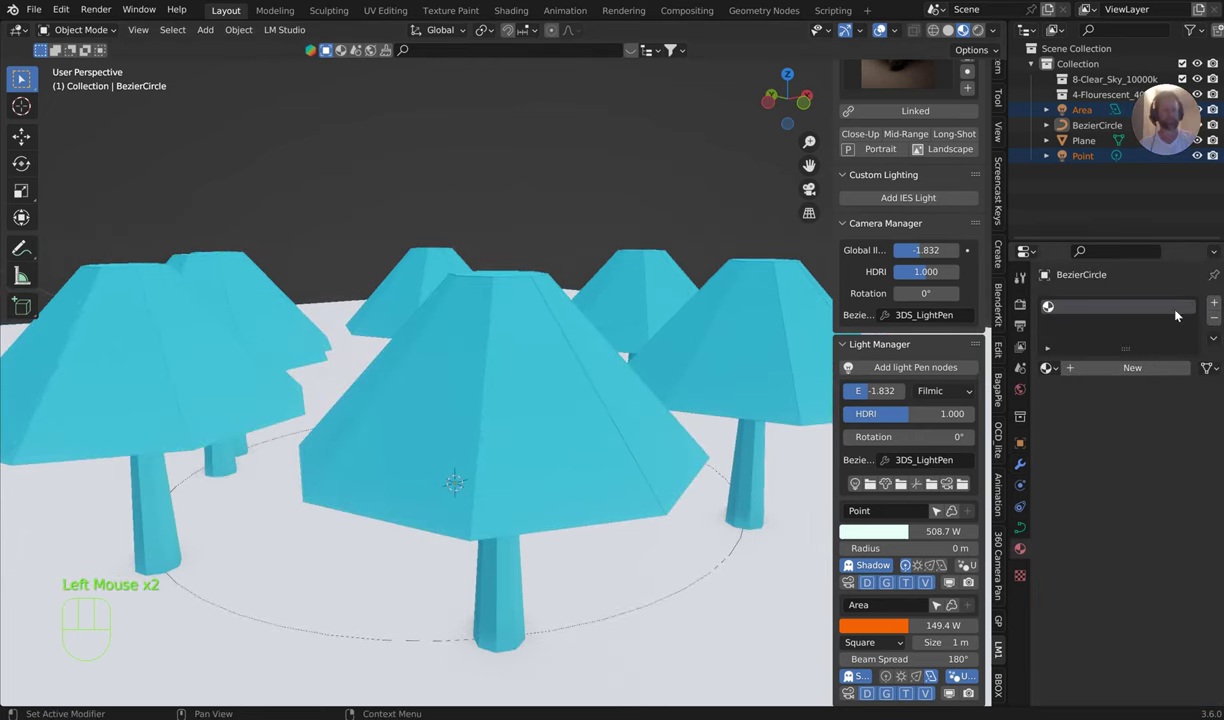
left_click(1213, 302)
left_click(1130, 391)
left_click(1126, 392)
left_click(1126, 392)
Step: Give Material.005 a blue Base Color and Material.004 an orange Base Color
left_click(1160, 526)
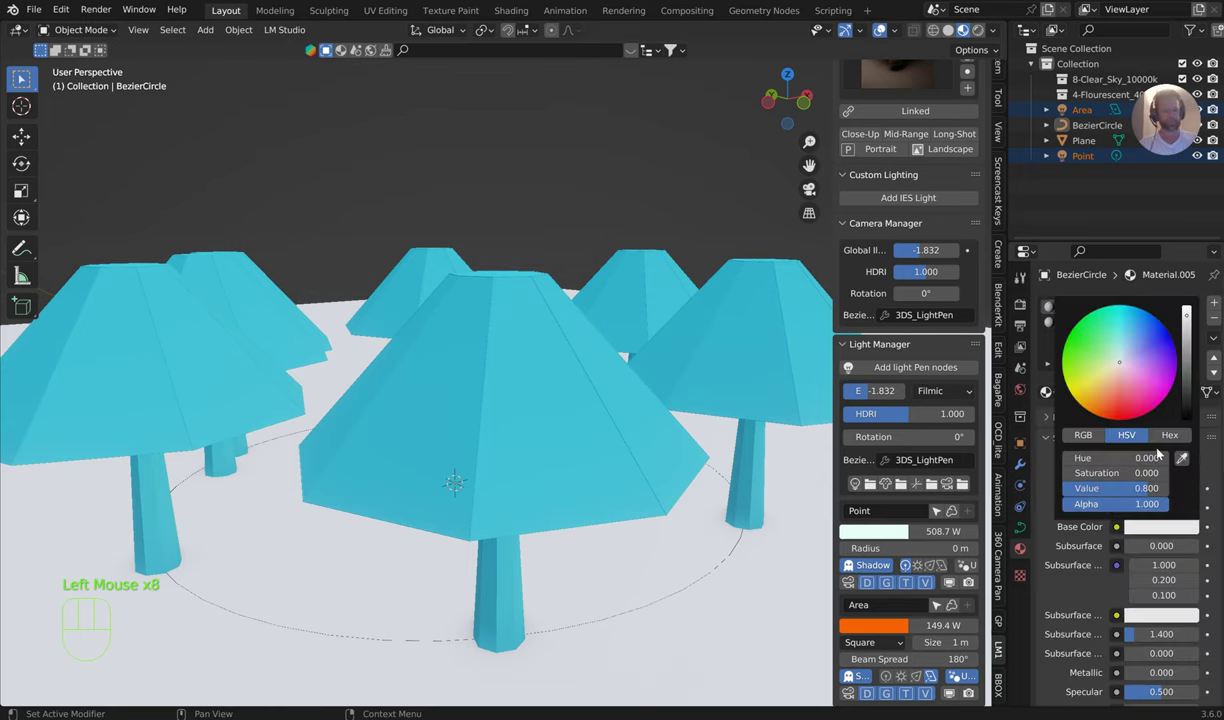
left_click(1095, 322)
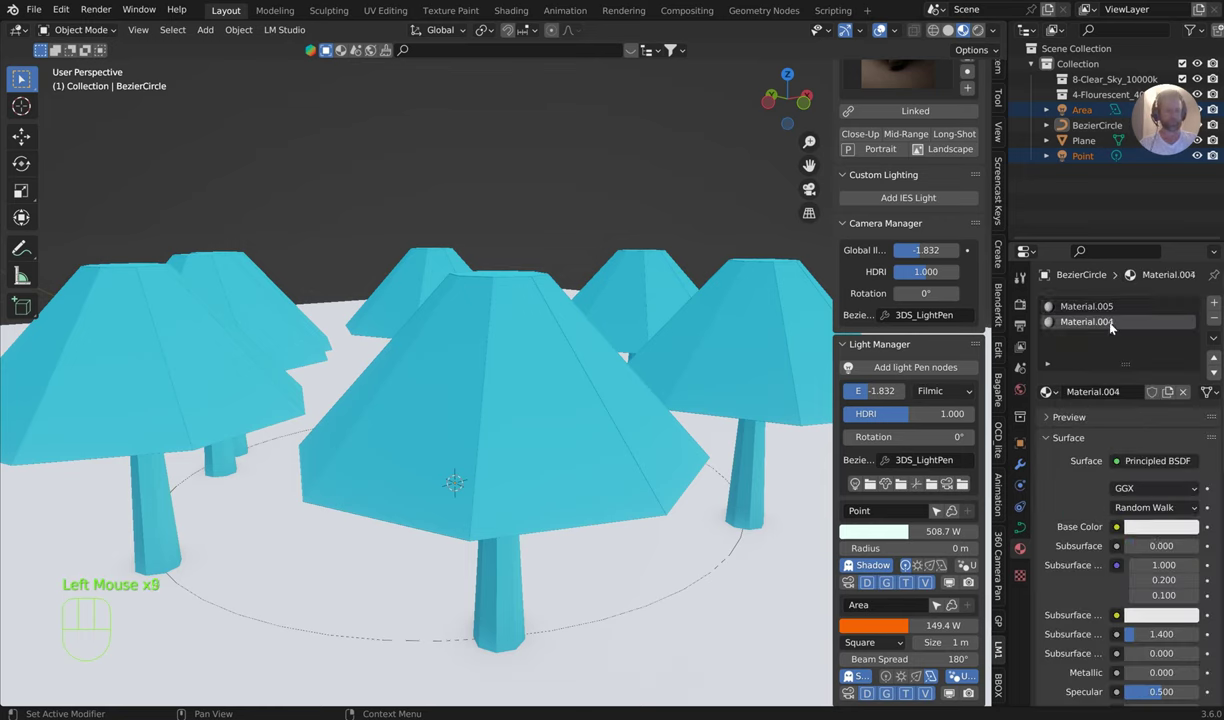
left_click(1160, 526)
key("ctrl+v")
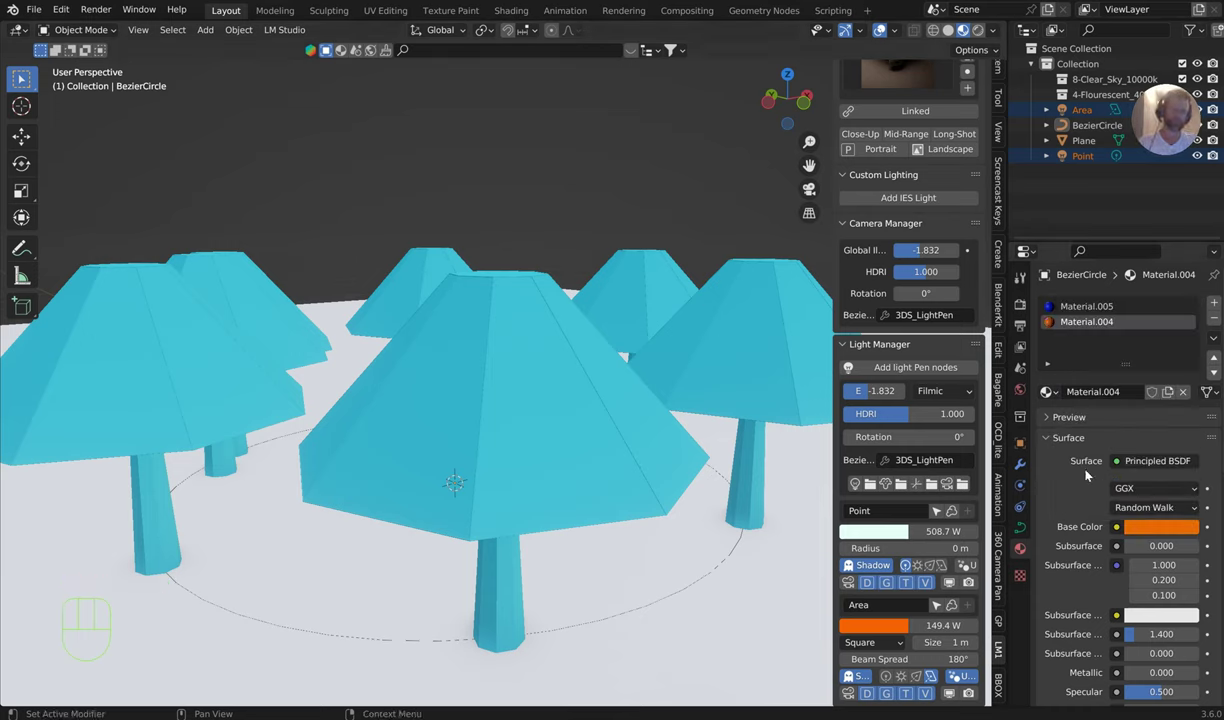
scroll(1103, 494, "down", 4)
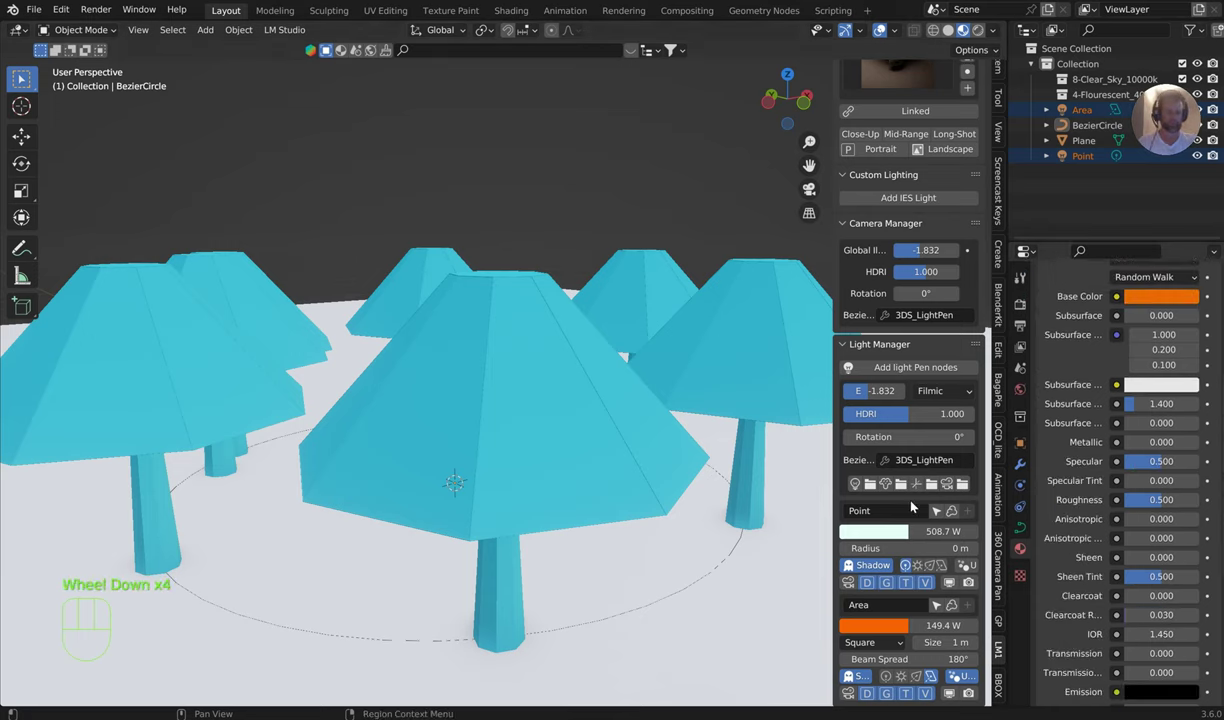
Step: Select the Bezier circle, give its wireframe an orange material, and assign Material.004 as the Cylinder Material in the modifier
right_click(655, 458)
left_click(1020, 463)
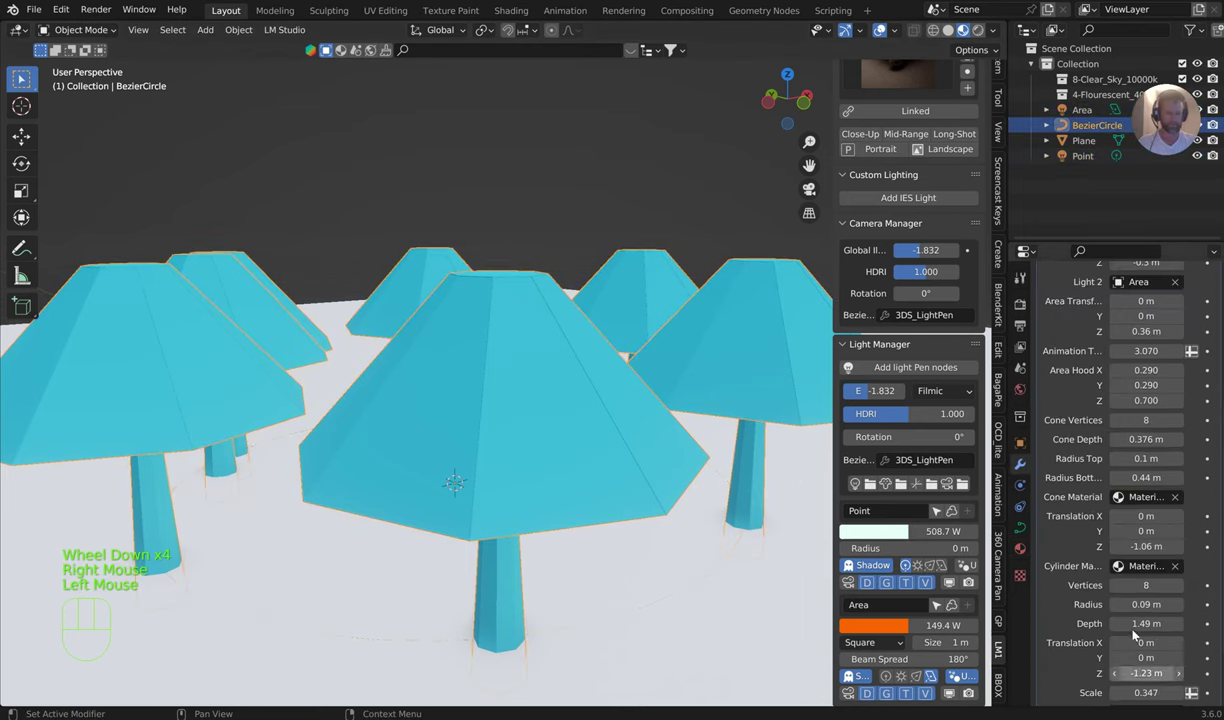
scroll(1150, 600, "down", 3)
left_click(1143, 633)
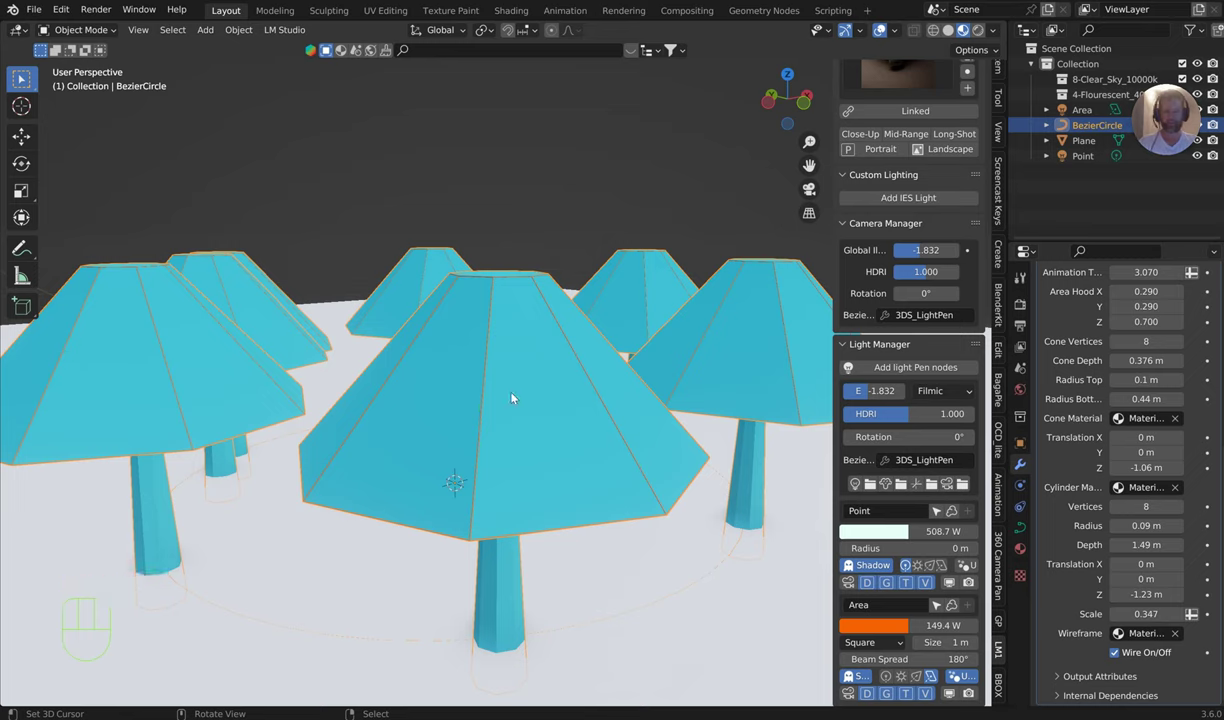
left_click(1175, 487)
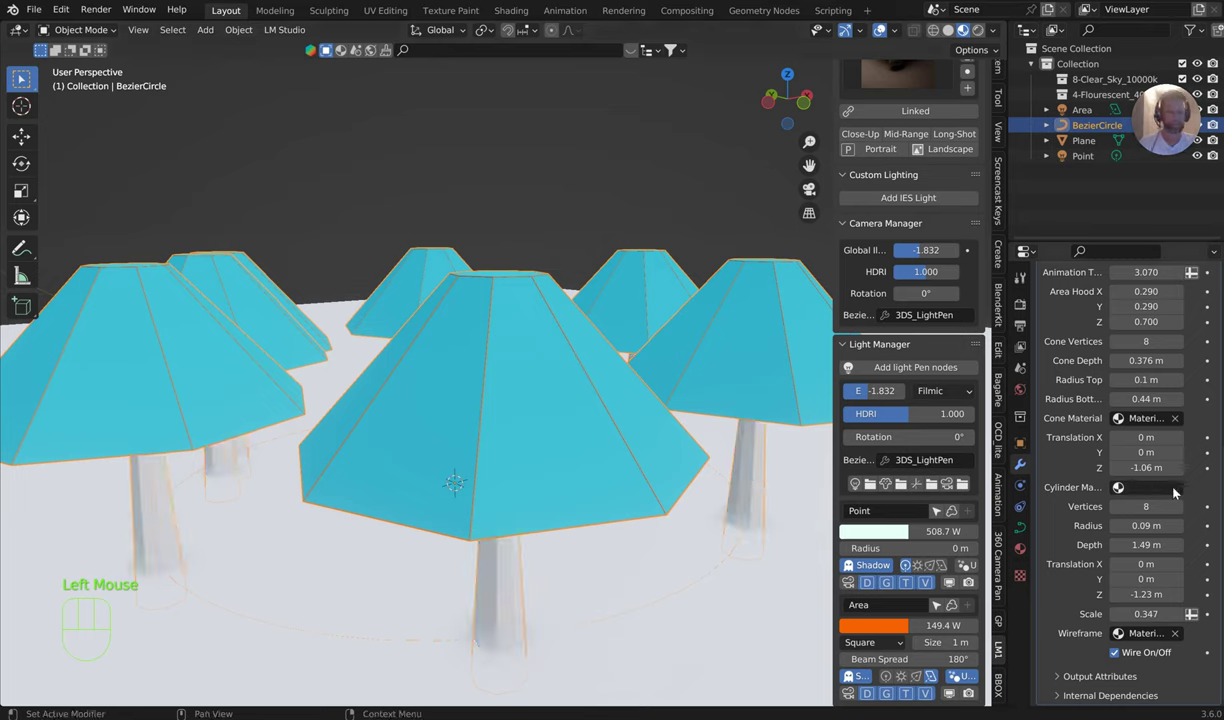
left_click(1146, 487)
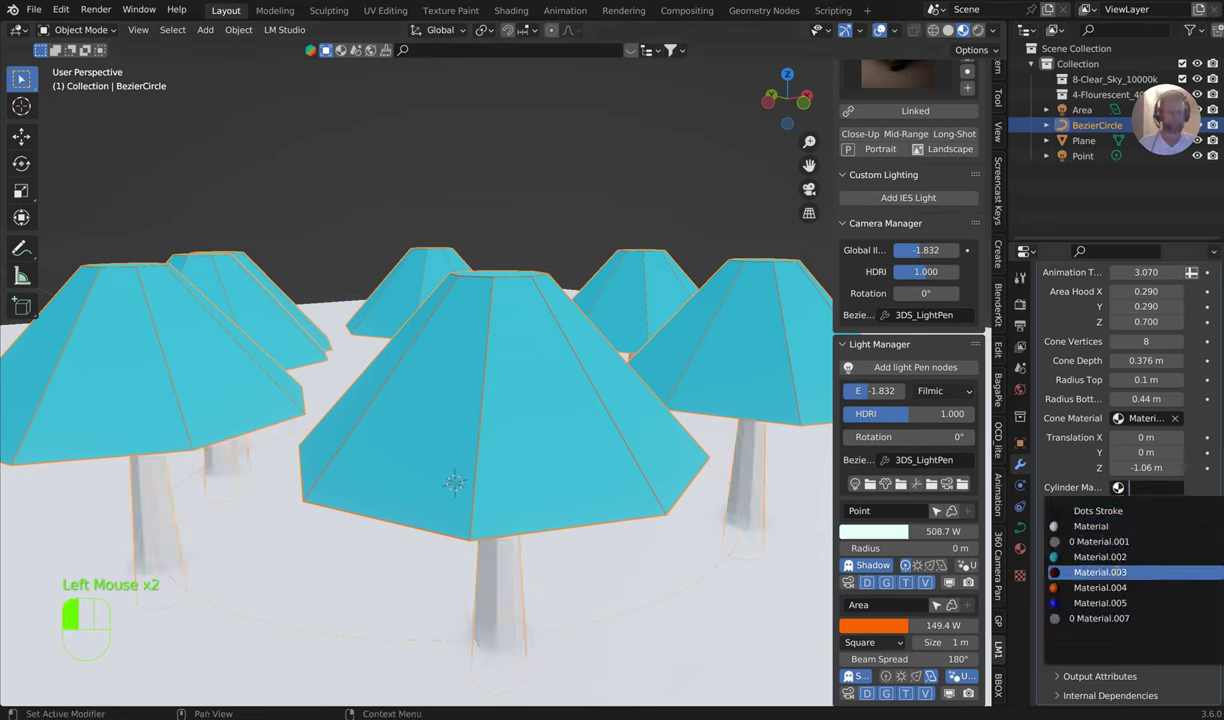
left_click(1100, 587)
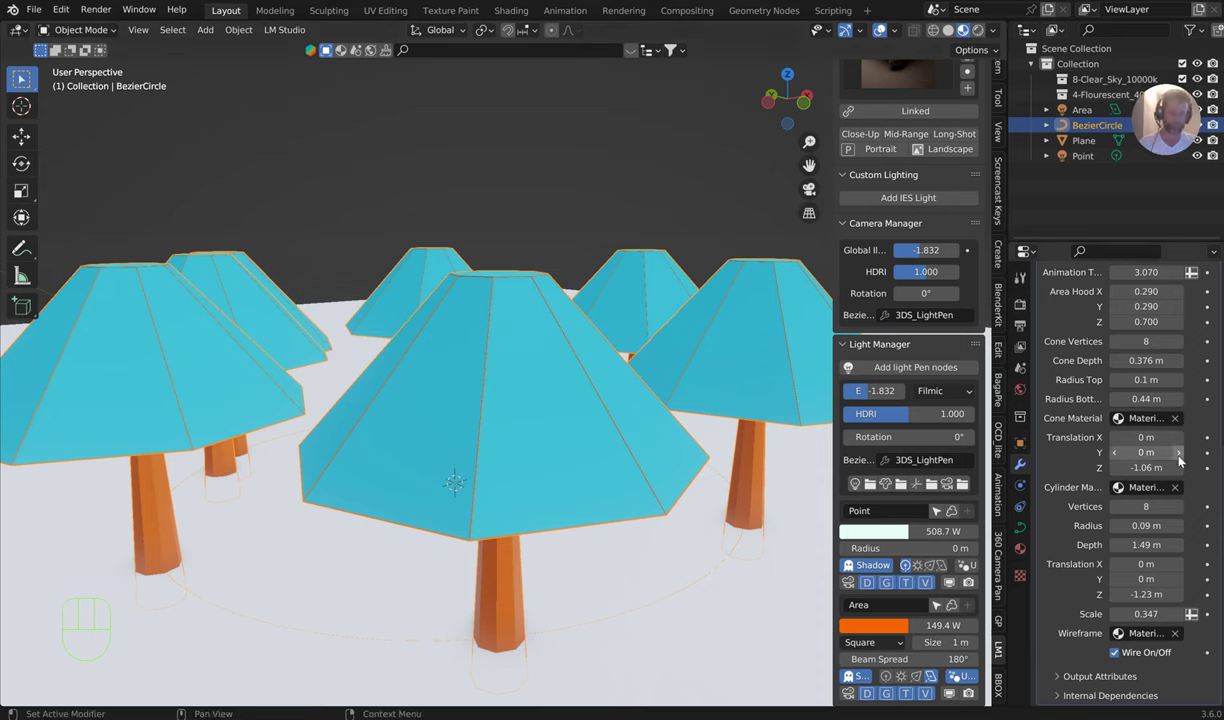
Step: Replace the lamp shades' Cone Material with Material.007
left_click(1176, 418)
left_click(1158, 418)
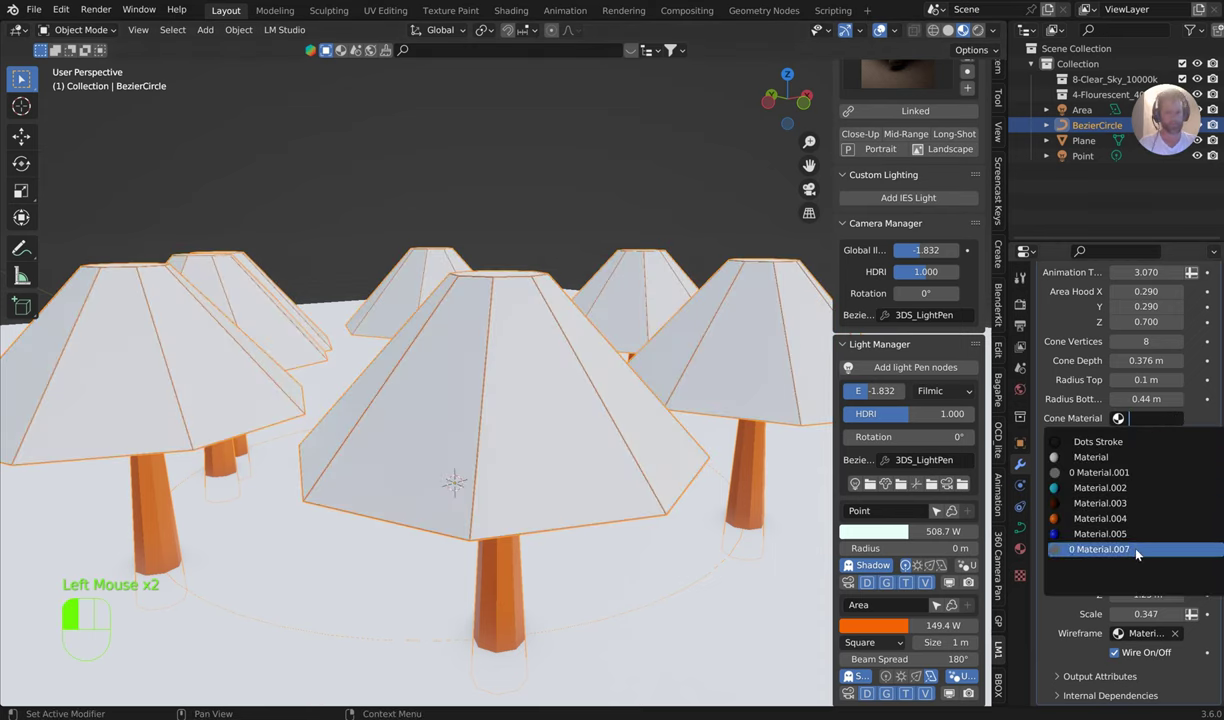
left_click(1088, 522)
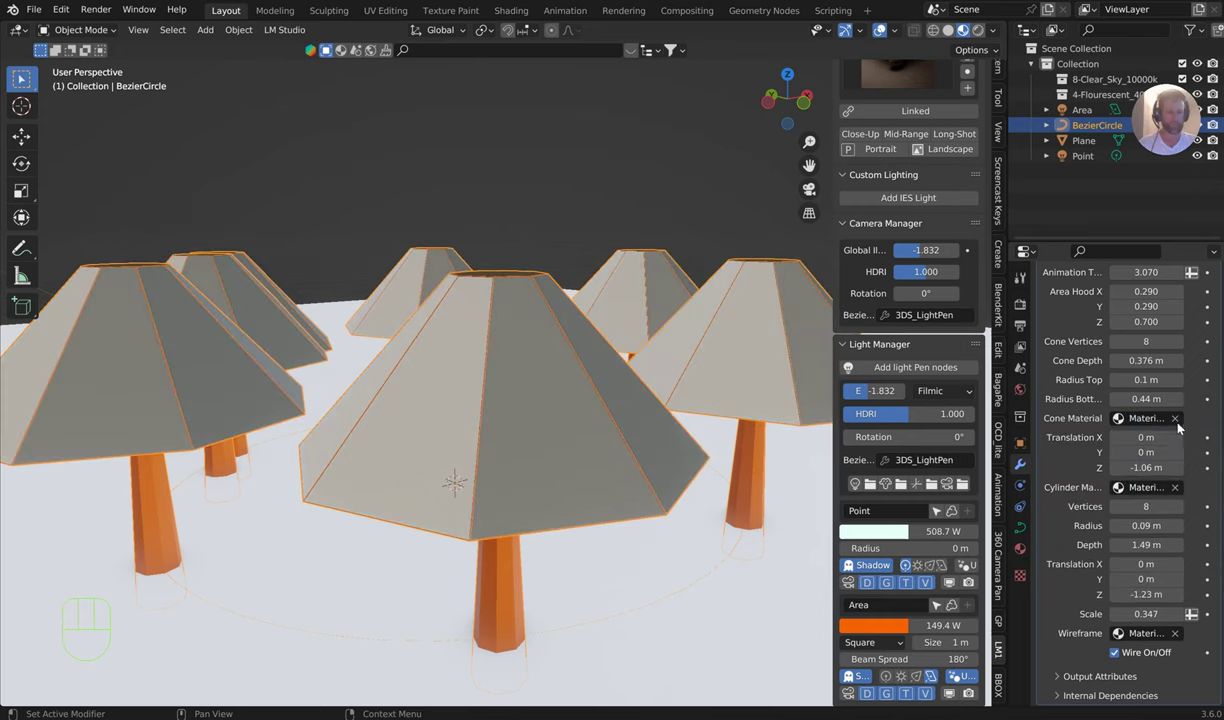
Step: Clear the modifier's Wireframe material and assign an orange material to the shade edges
middle_click_drag(741, 358, 491, 456)
scroll(1090, 606, "down", 2)
left_click(1175, 633)
left_click(1152, 633)
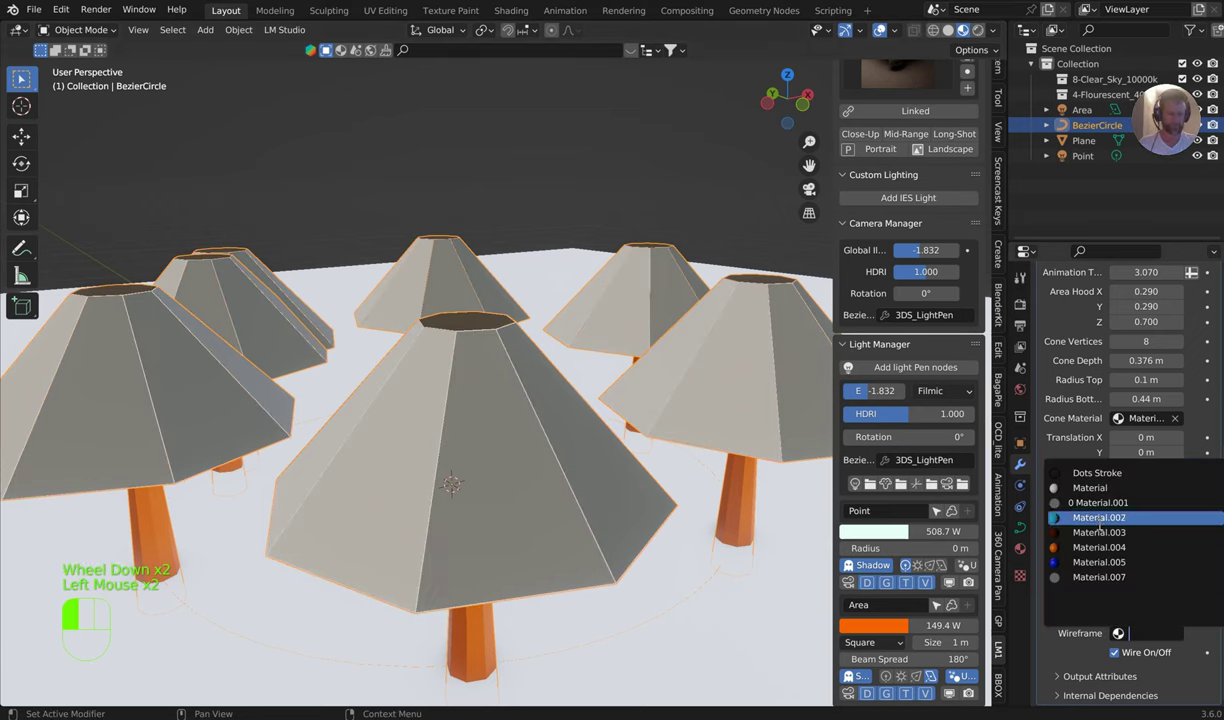
left_click(1104, 524)
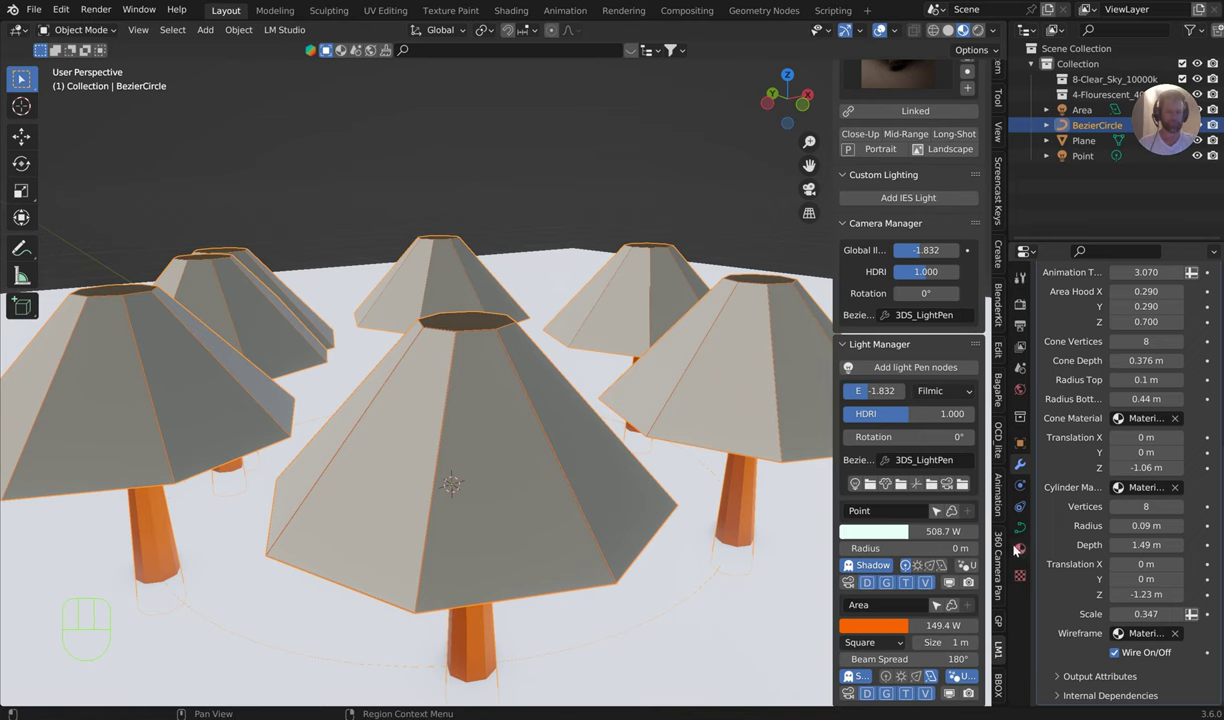
Step: Adjust the material's Base Color and give the lamp shade edges a blue wireframe
left_click(1020, 548)
scroll(1090, 348, "up", 3)
left_click(1137, 358)
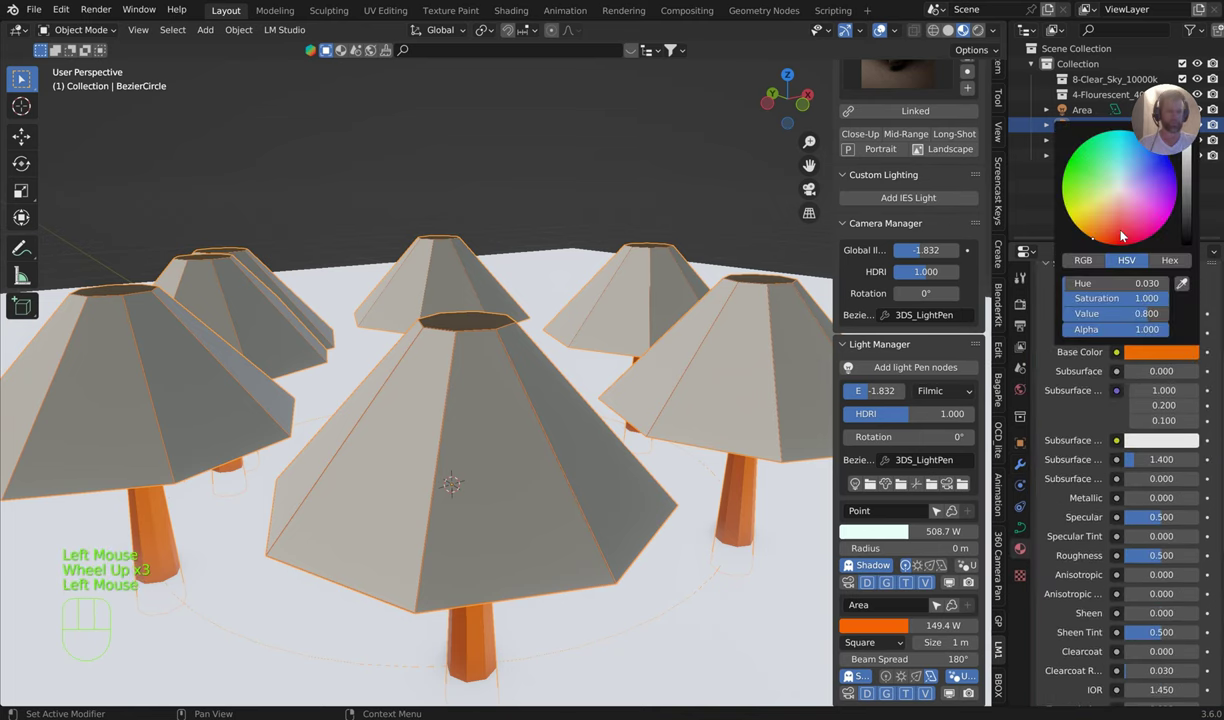
left_click_drag(1072, 283, 1098, 283)
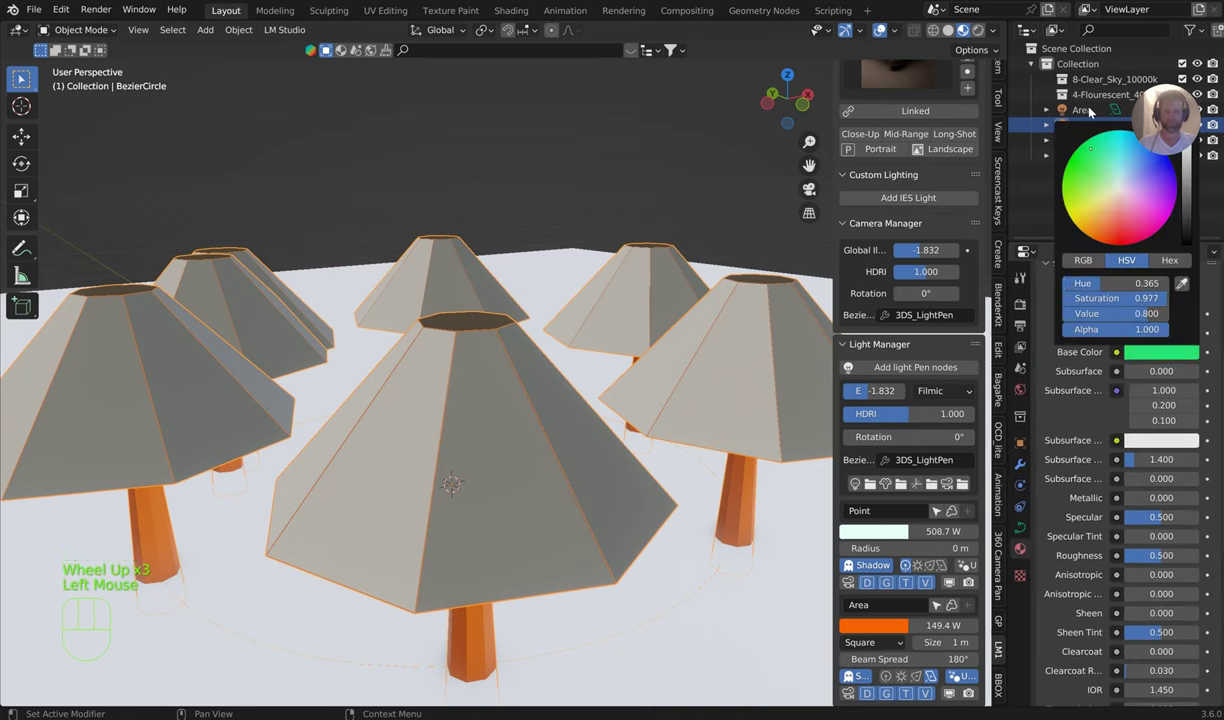
left_click(1020, 331)
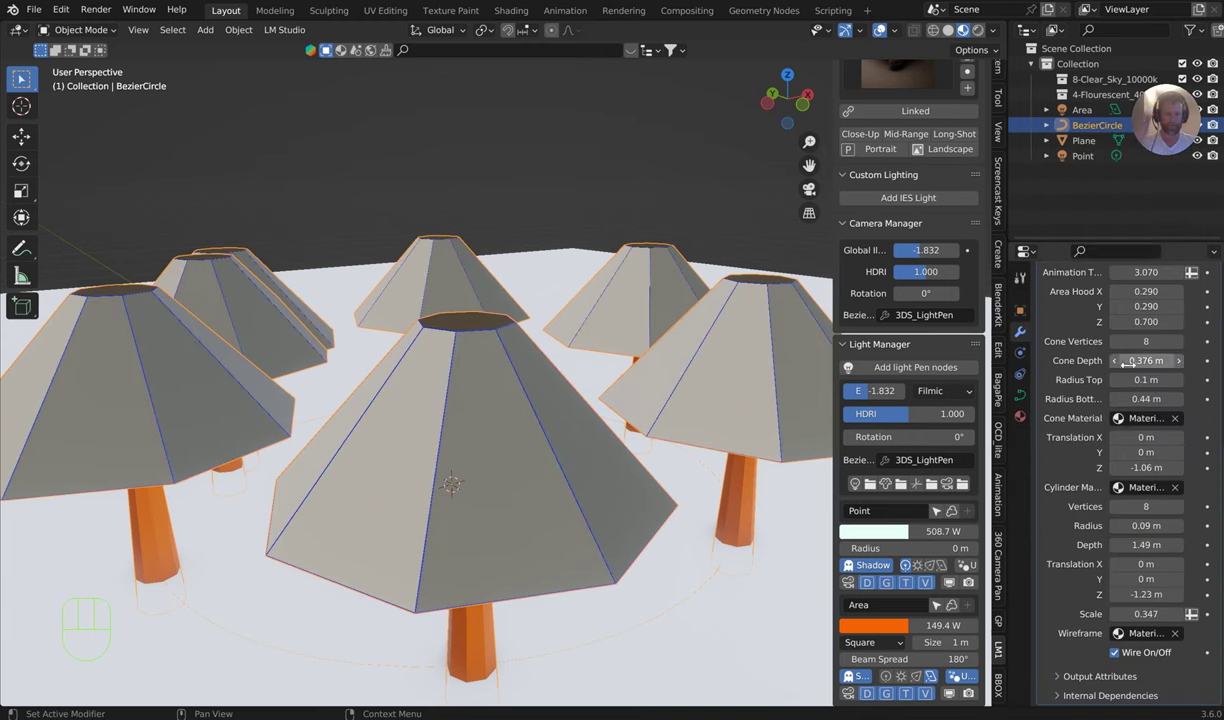
Step: Delete all vertices of the Bezier circle in Edit Mode and activate the curve Draw tool
middle_click_drag(428, 254, 553, 233)
scroll(691, 388, "down", 3)
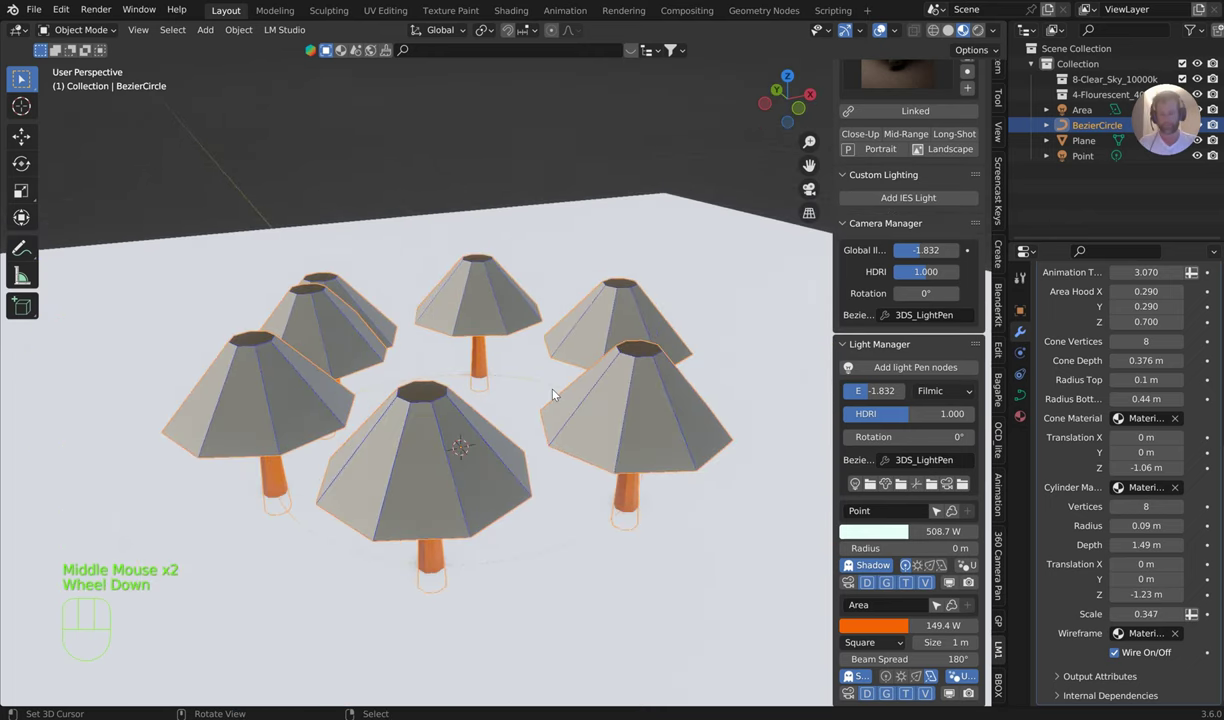
key("Tab")
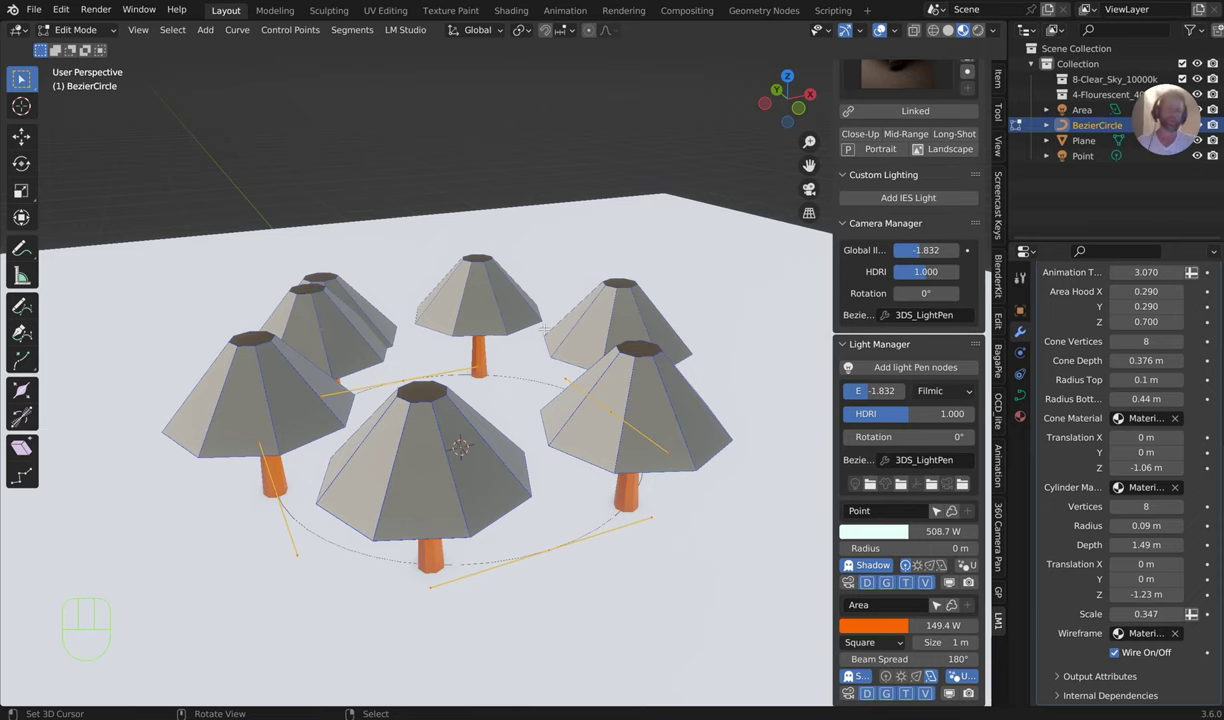
scroll(518, 265, "down", 2)
key("x")
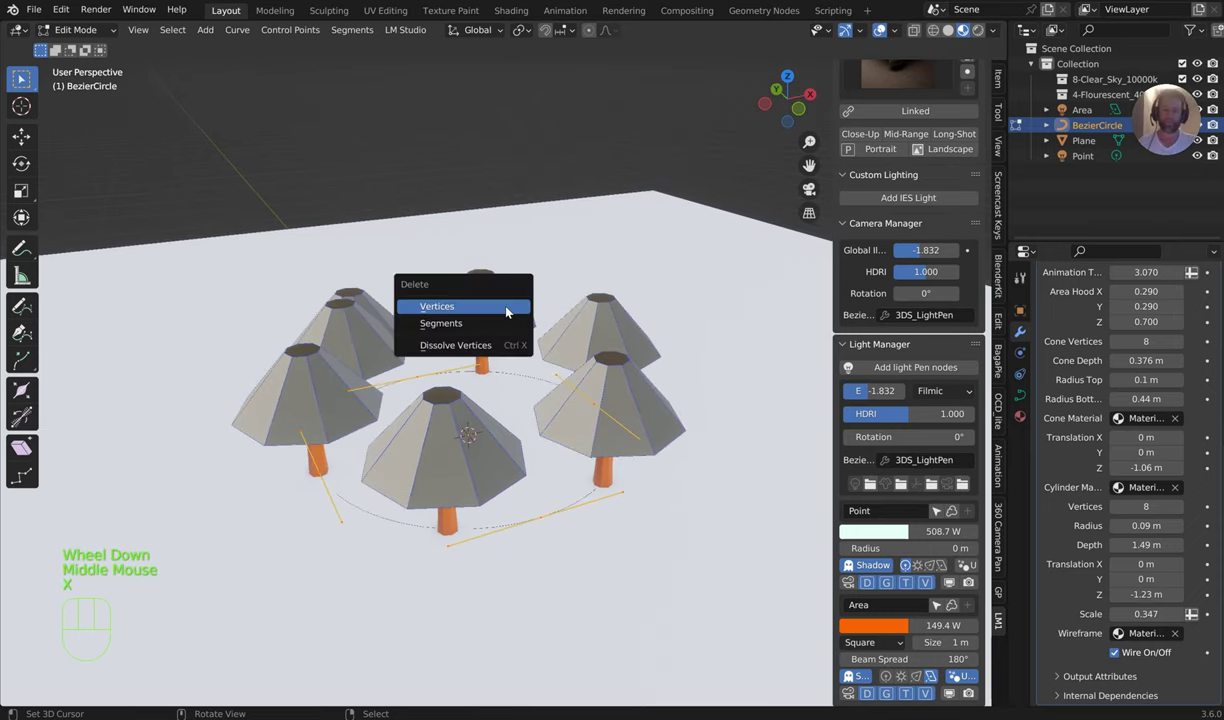
left_click(506, 313)
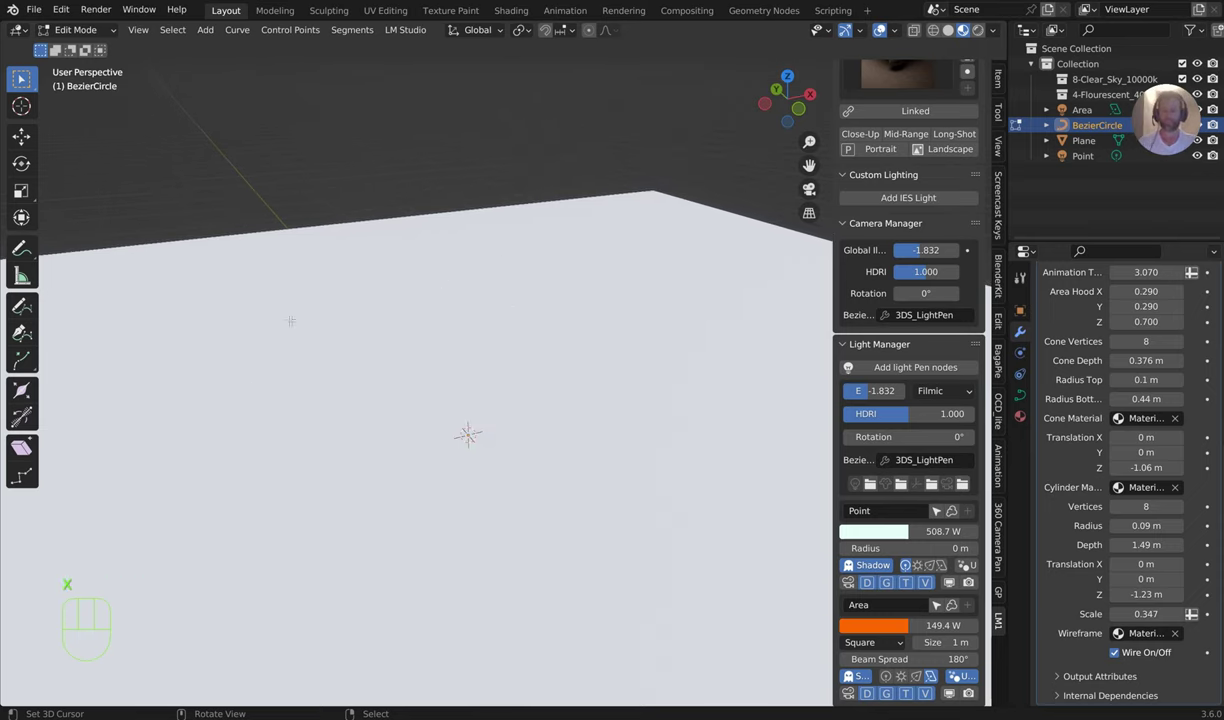
left_click(22, 306)
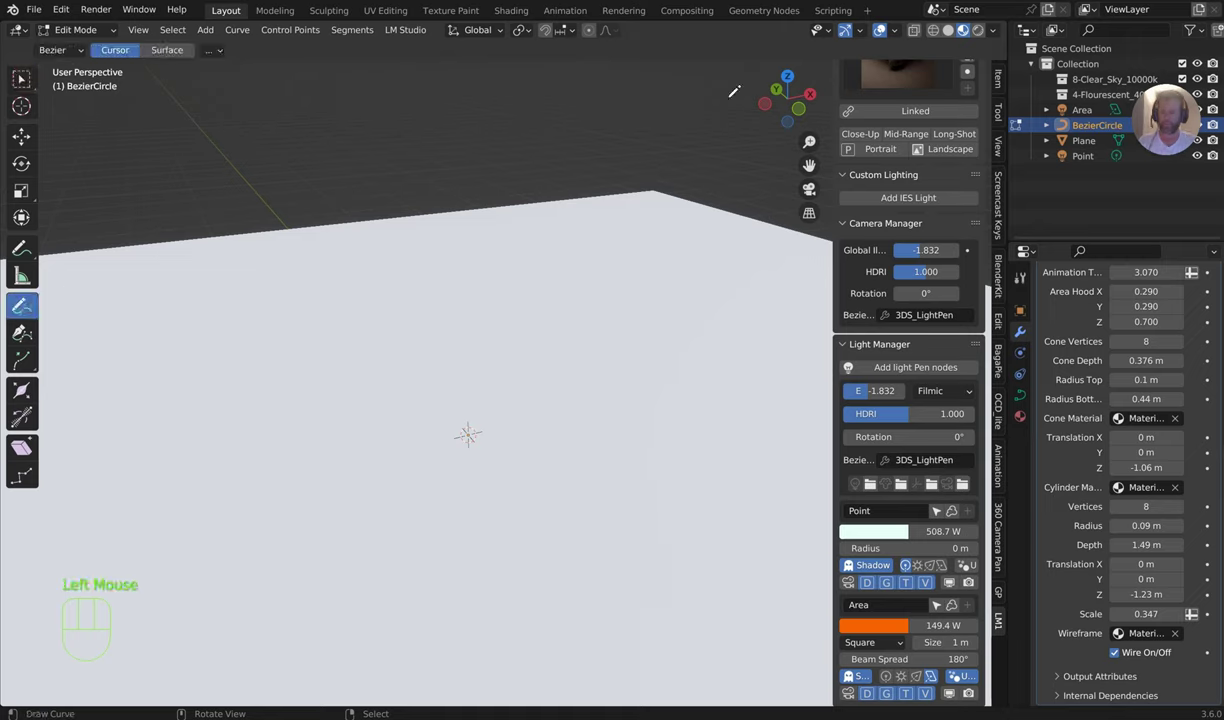
Step: Show the scene in rendered shading and set the curve Draw tool's projection depth to Surface
left_click(978, 30)
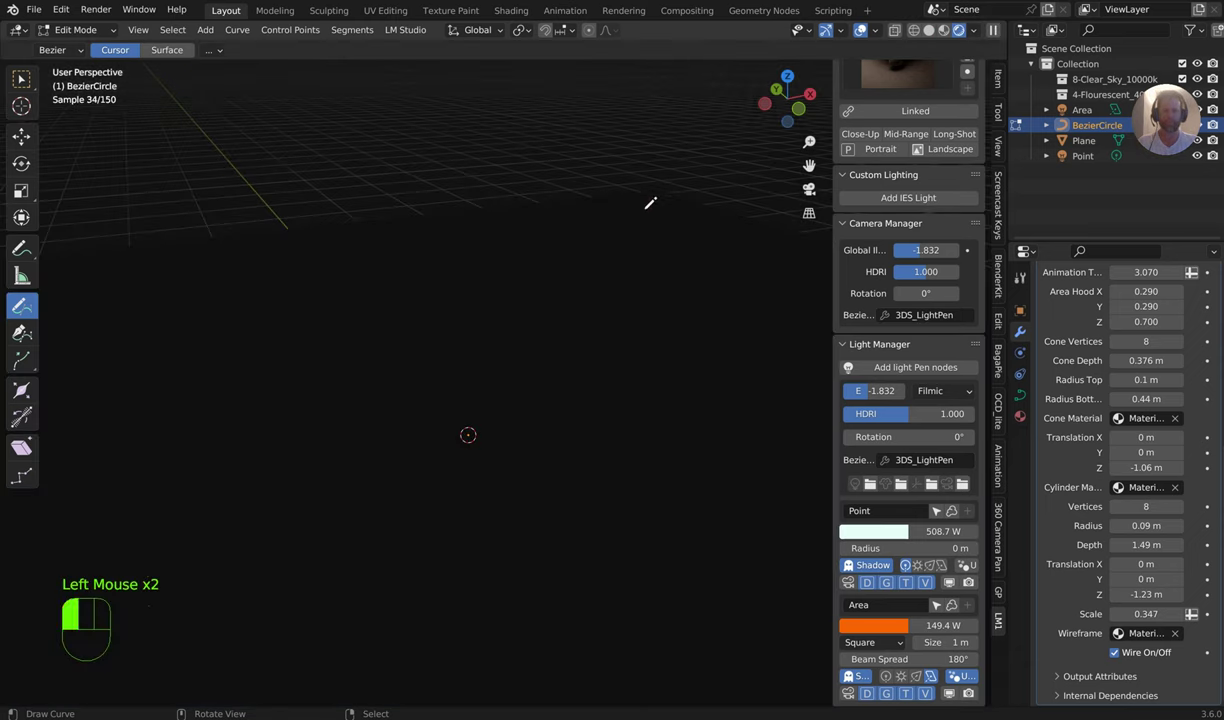
scroll(645, 208, "down", 2)
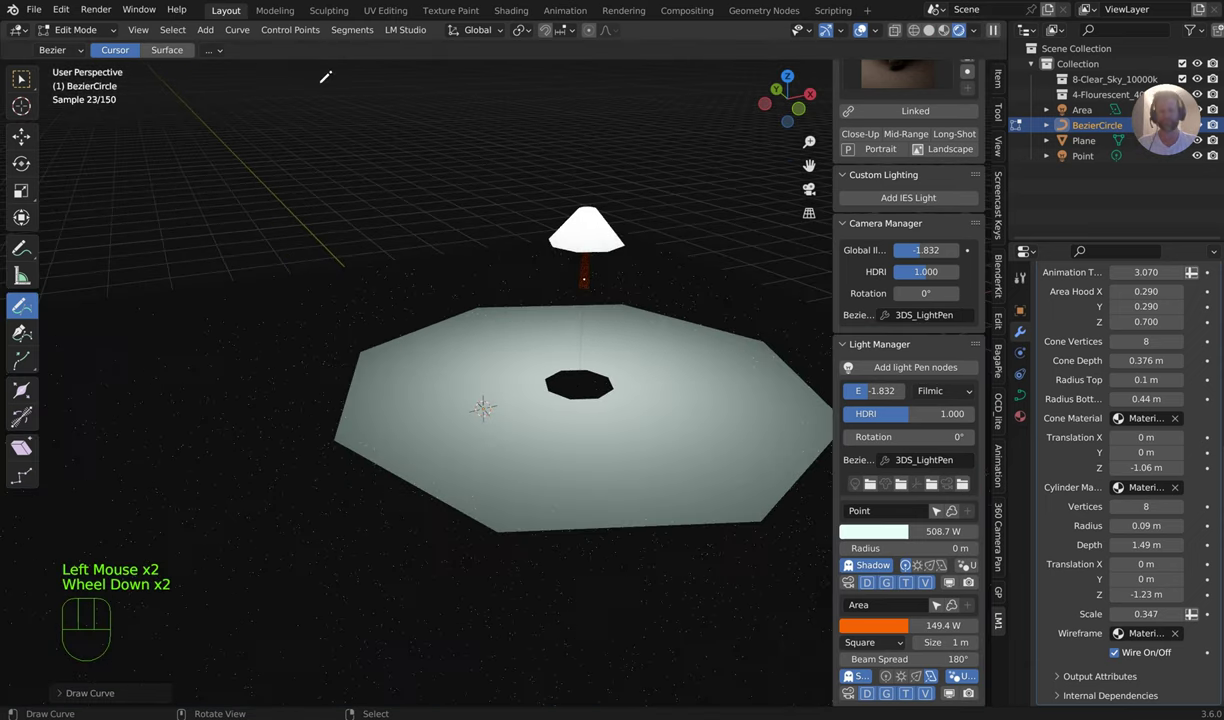
left_click(166, 50)
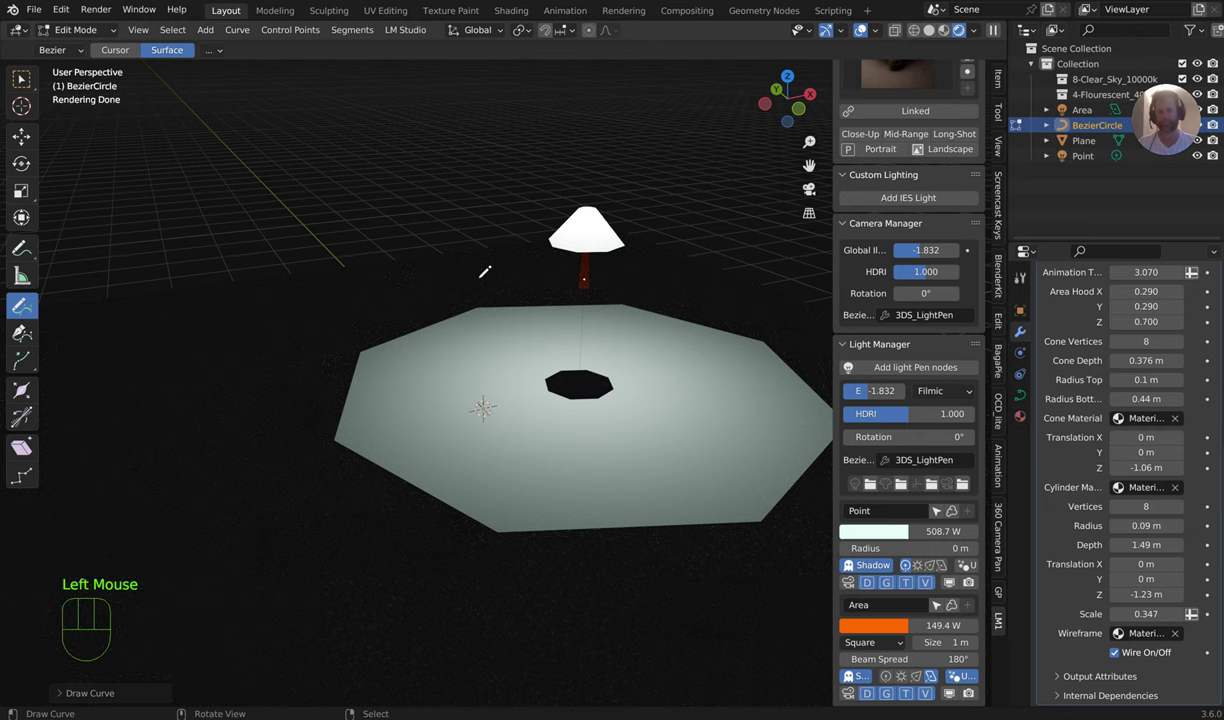
Step: Place four single lamps on the plane around the existing one with the curve Draw tool
scroll(240, 362, "down", 2)
left_click(208, 352)
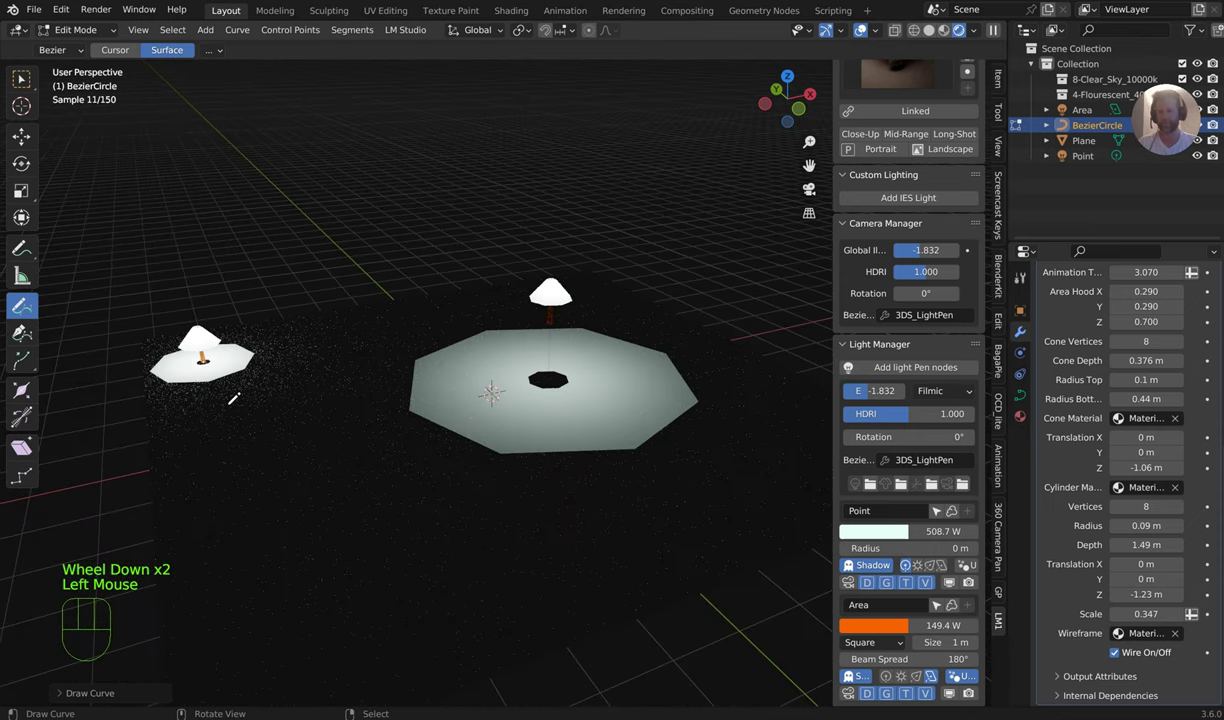
left_click(244, 433)
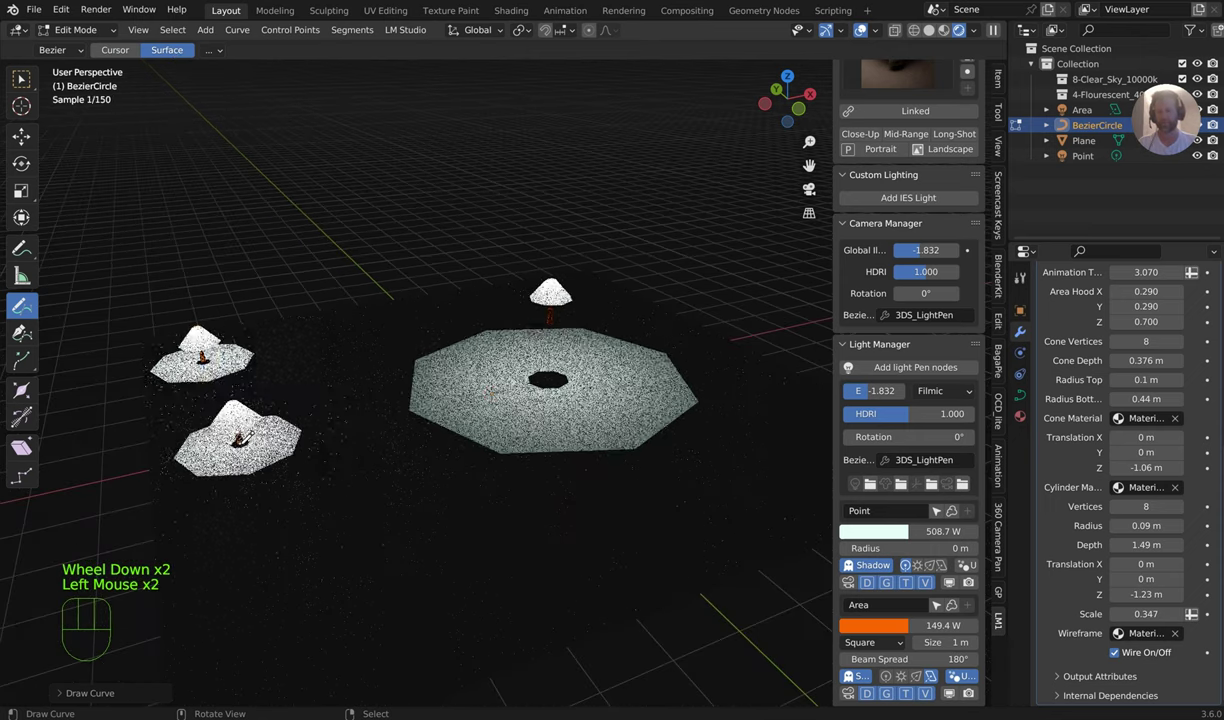
left_click(336, 580)
left_click(793, 452)
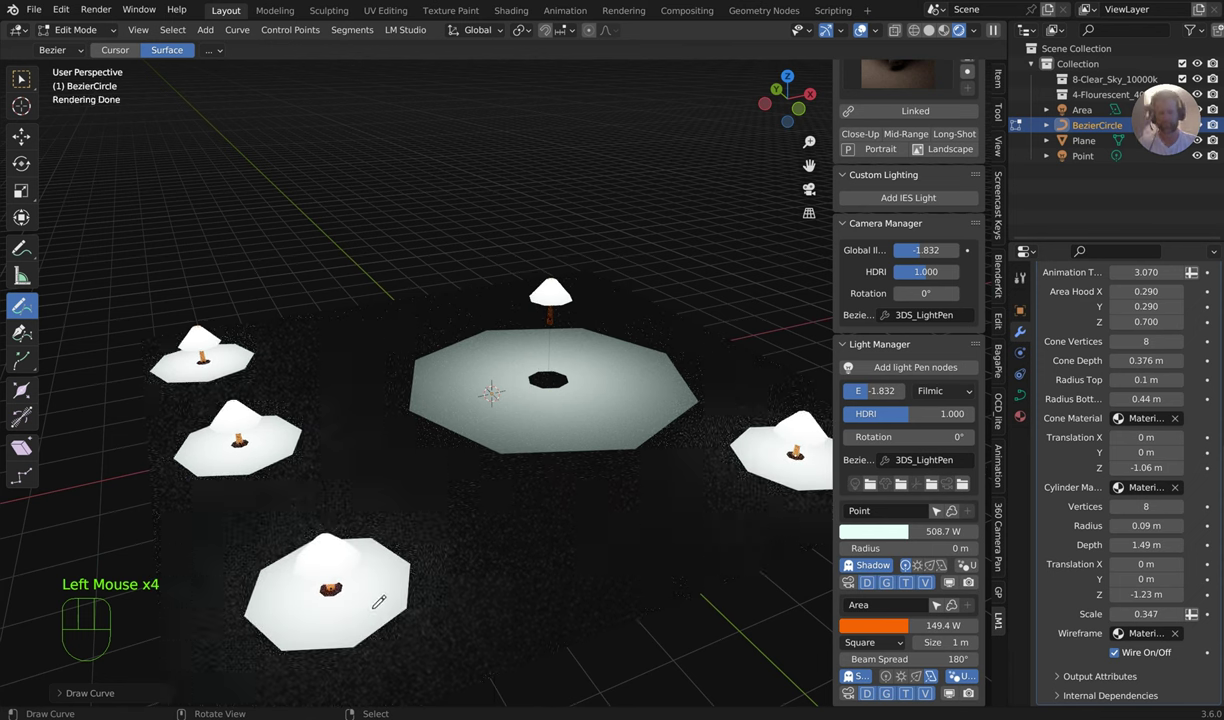
middle_click_drag(392, 558, 395, 539)
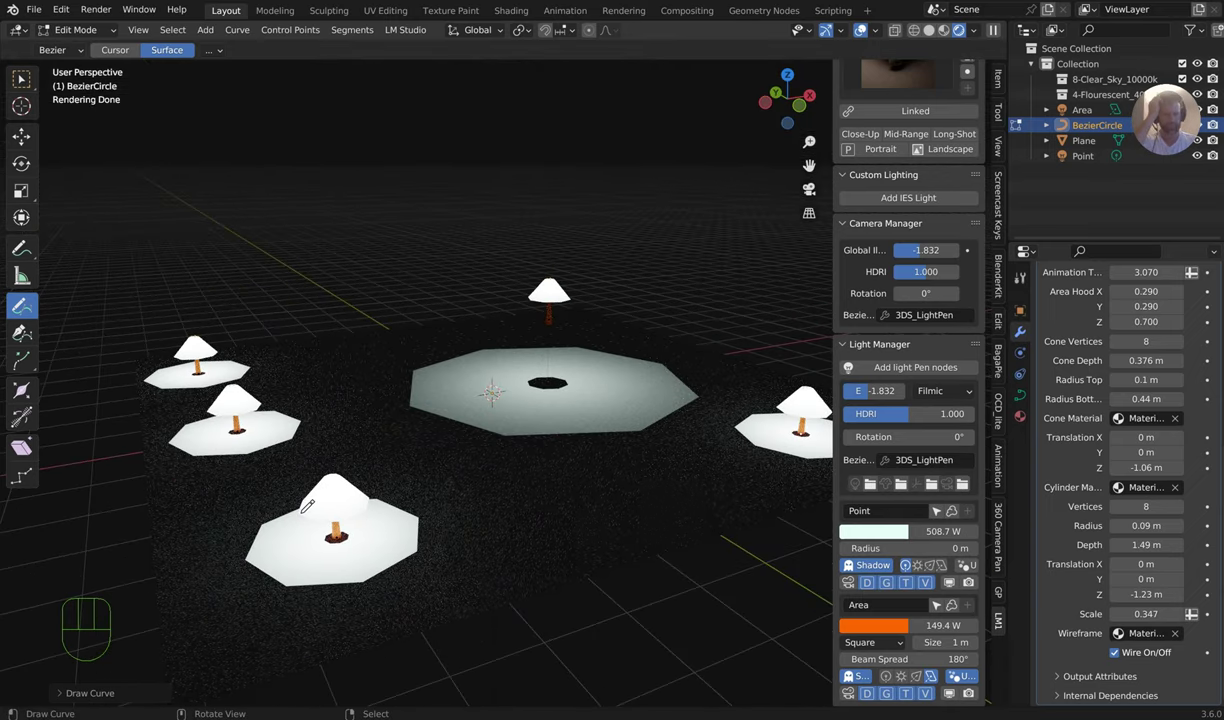
Step: Set the Area light's size to 10.1 m and lower the scene exposure to -5.954
scroll(912, 570, "down", 2)
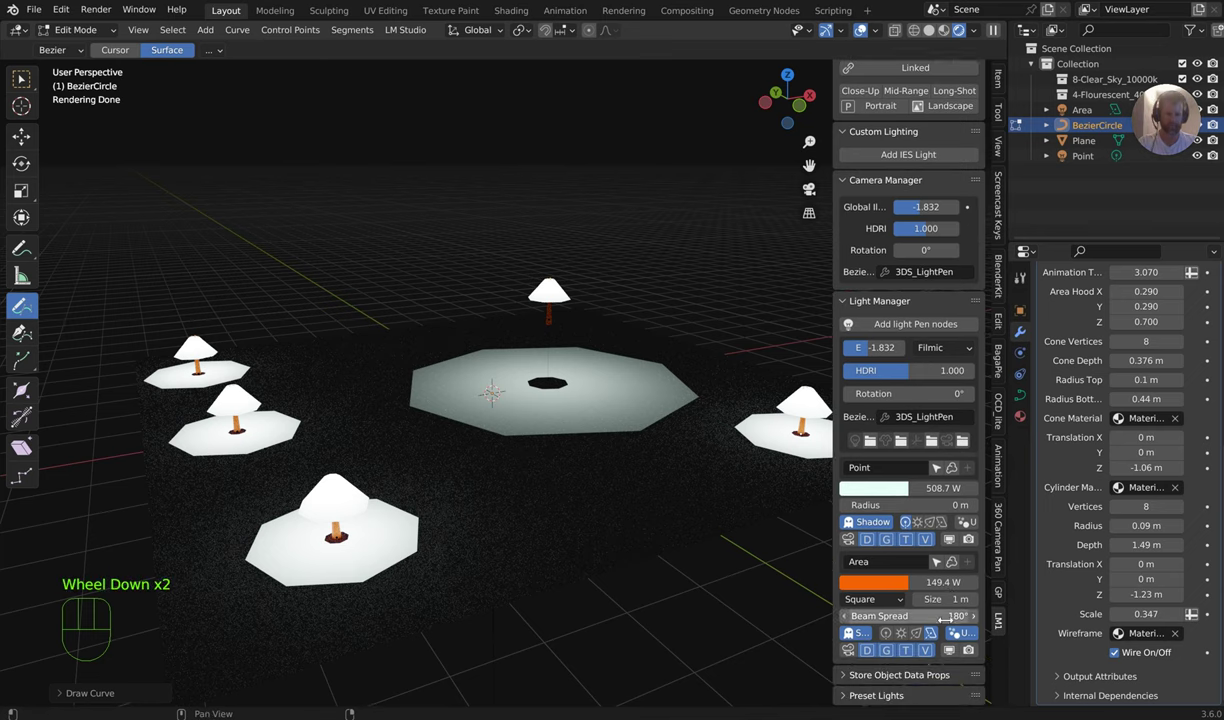
left_click_drag(955, 598, 1057, 598)
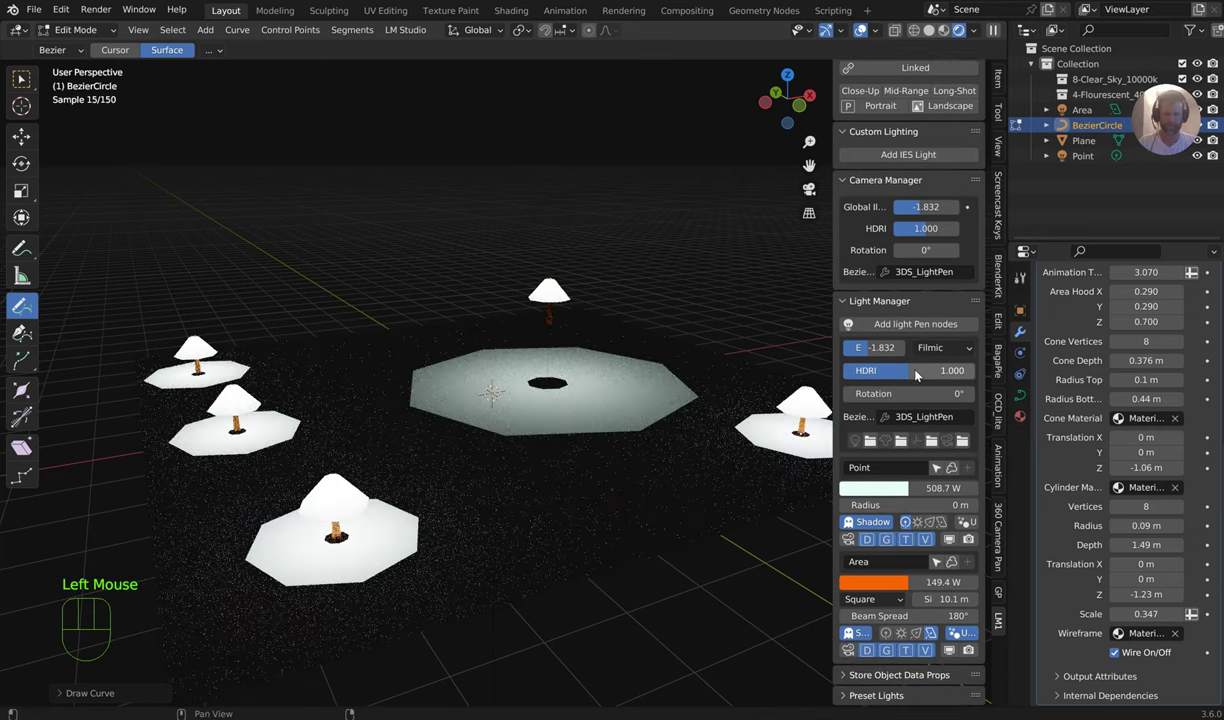
left_click_drag(880, 347, 862, 347)
Step: Draw a freehand stroke of lamps across the plane, and return to Object Mode in solid shading
mouse_move(320, 328)
left_mouse_down()
mouse_move(372, 370)
mouse_move(433, 512)
mouse_move(517, 568)
left_mouse_up()
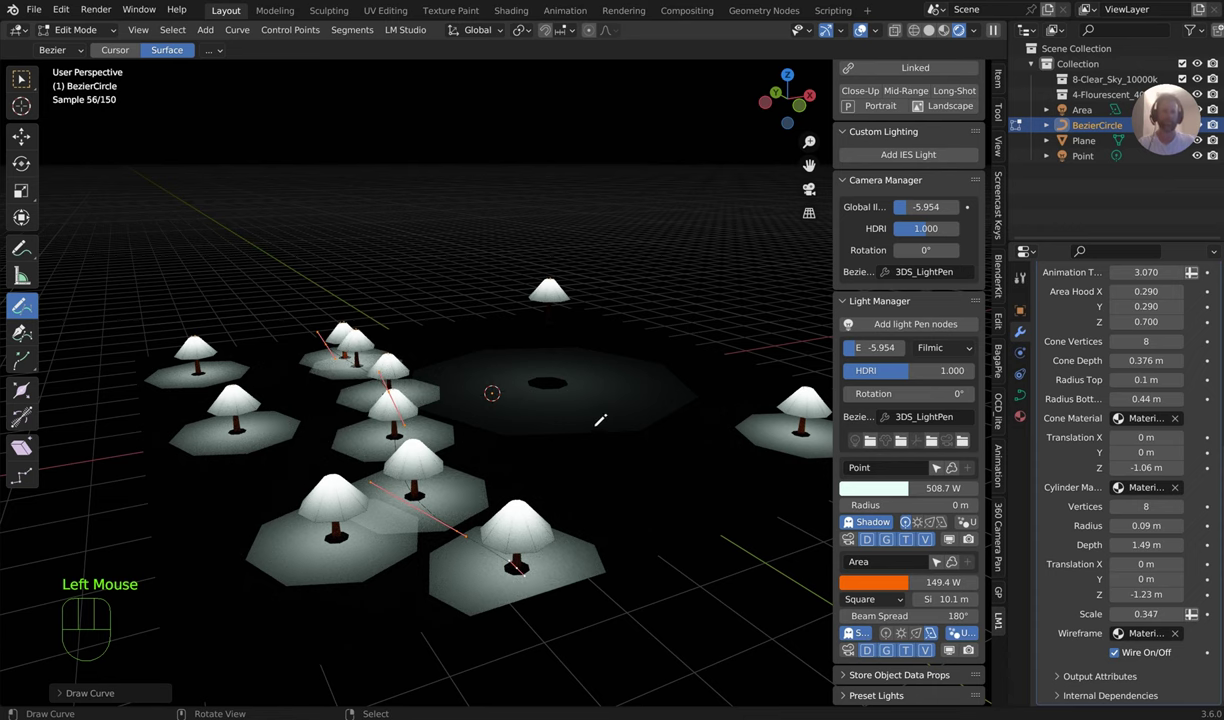
scroll(600, 420, "down", 2)
middle_click_drag(596, 429, 585, 426)
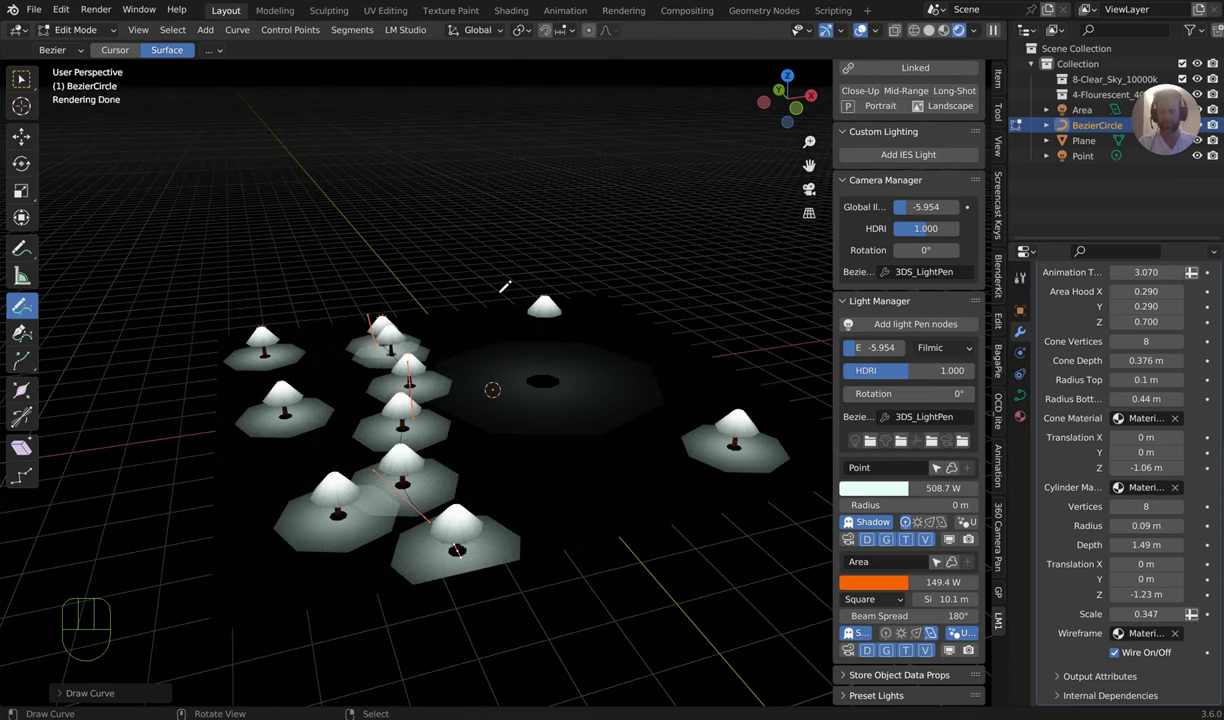
right_click(470, 274)
key("Tab")
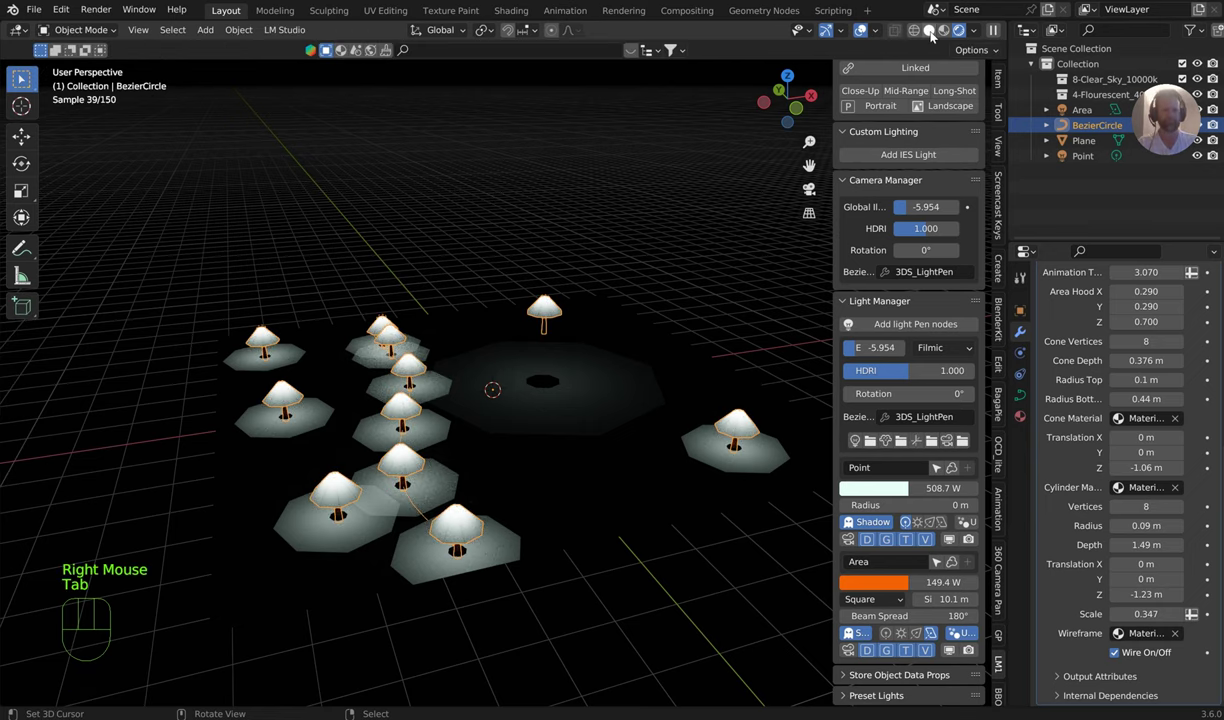
left_click(928, 30)
middle_click_drag(664, 333, 755, 416)
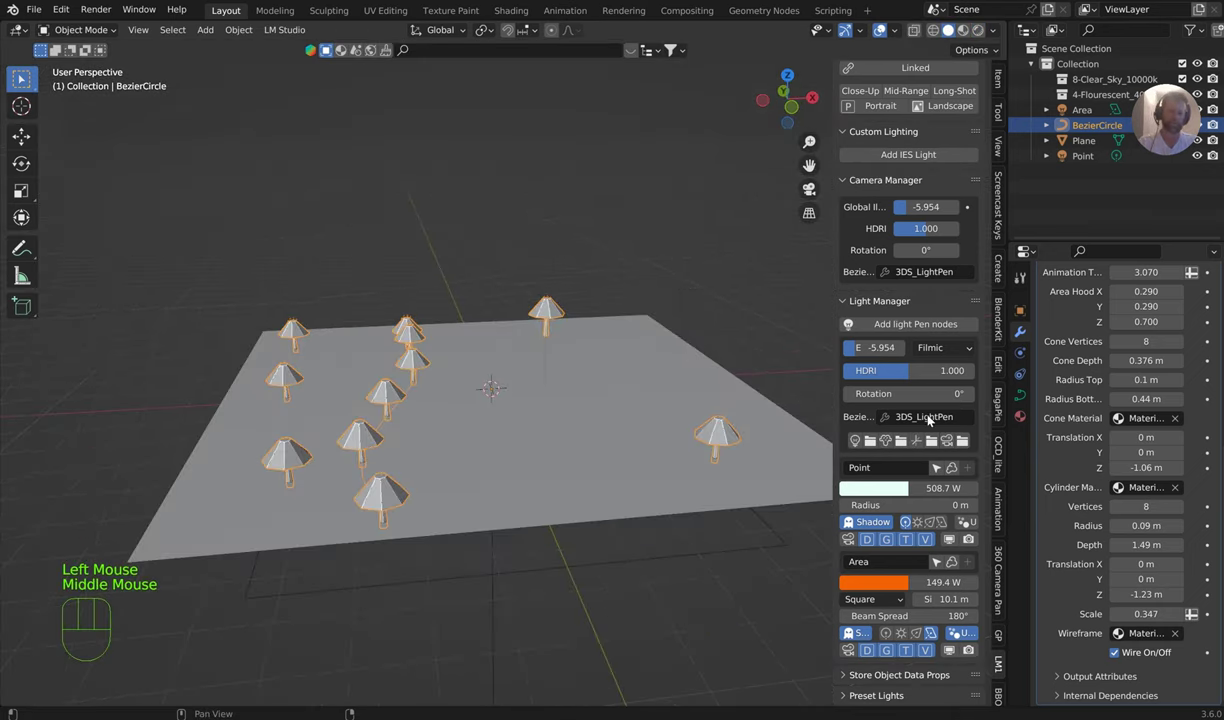
Step: Widen the sidebar to read the curve's modifier name in the Light Manager, and restore its width
left_click_drag(836, 425, 714, 434)
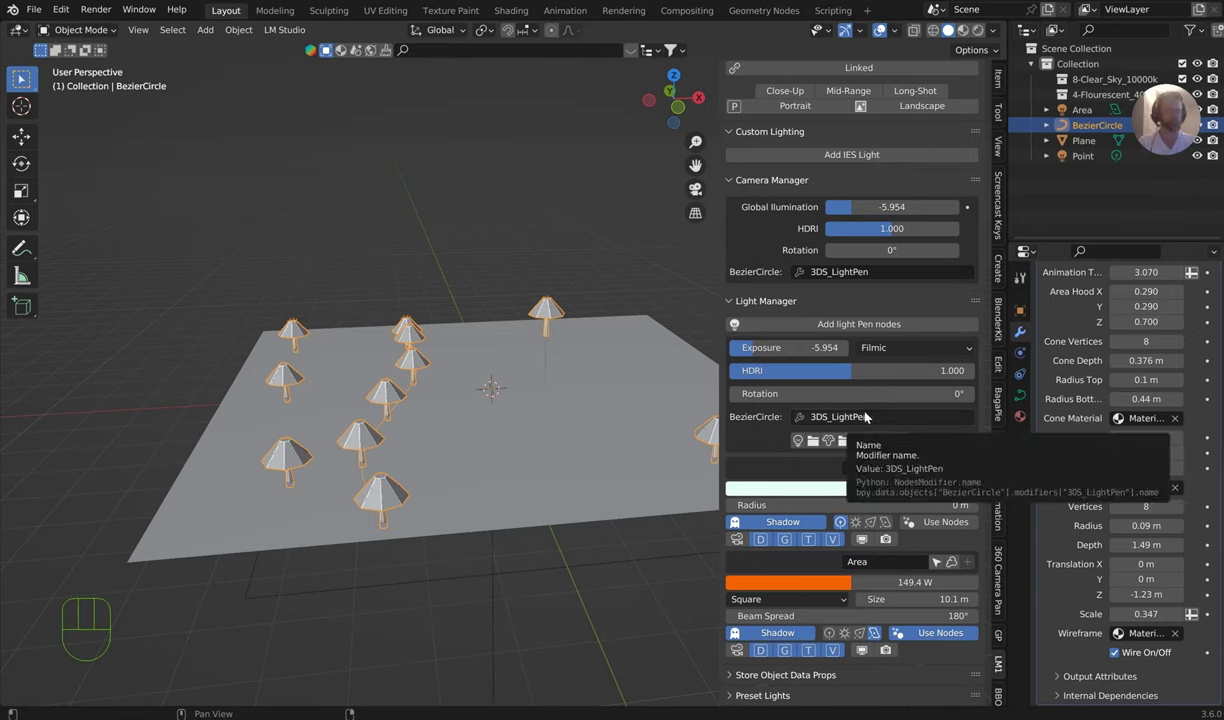
left_click_drag(722, 408, 836, 405)
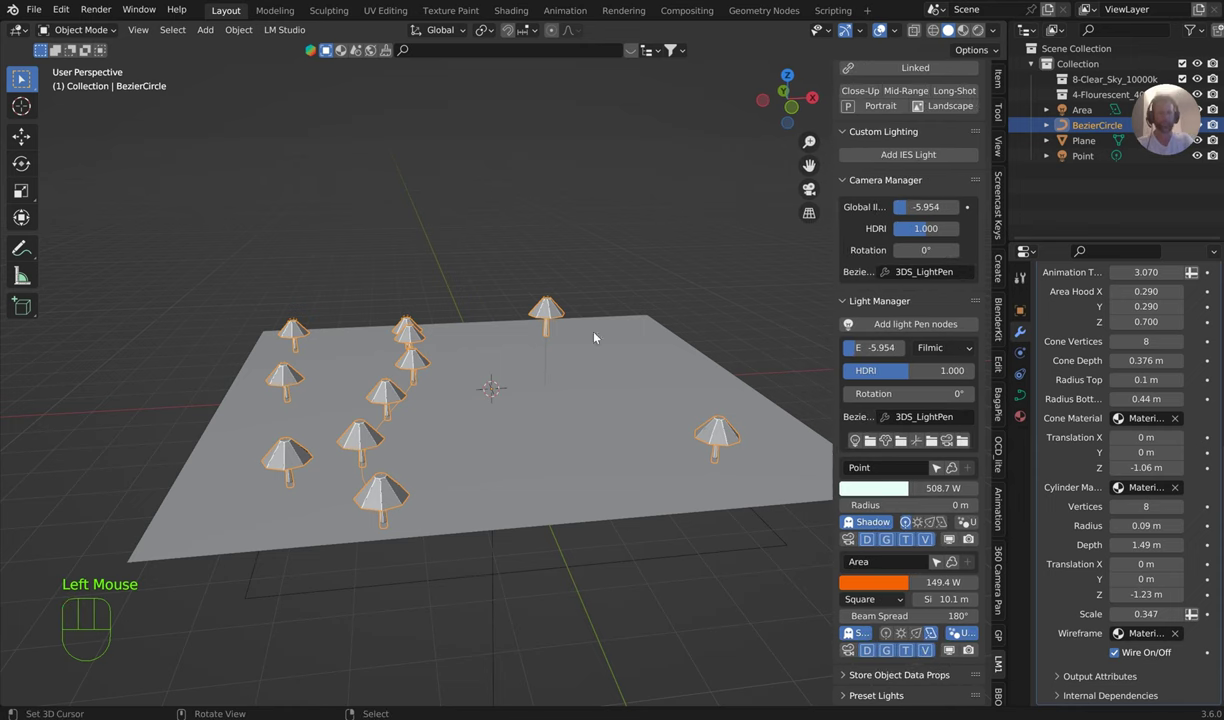
Step: Select the plane, unpin the curve's modifier properties and show the plane's material slots
right_click(565, 333)
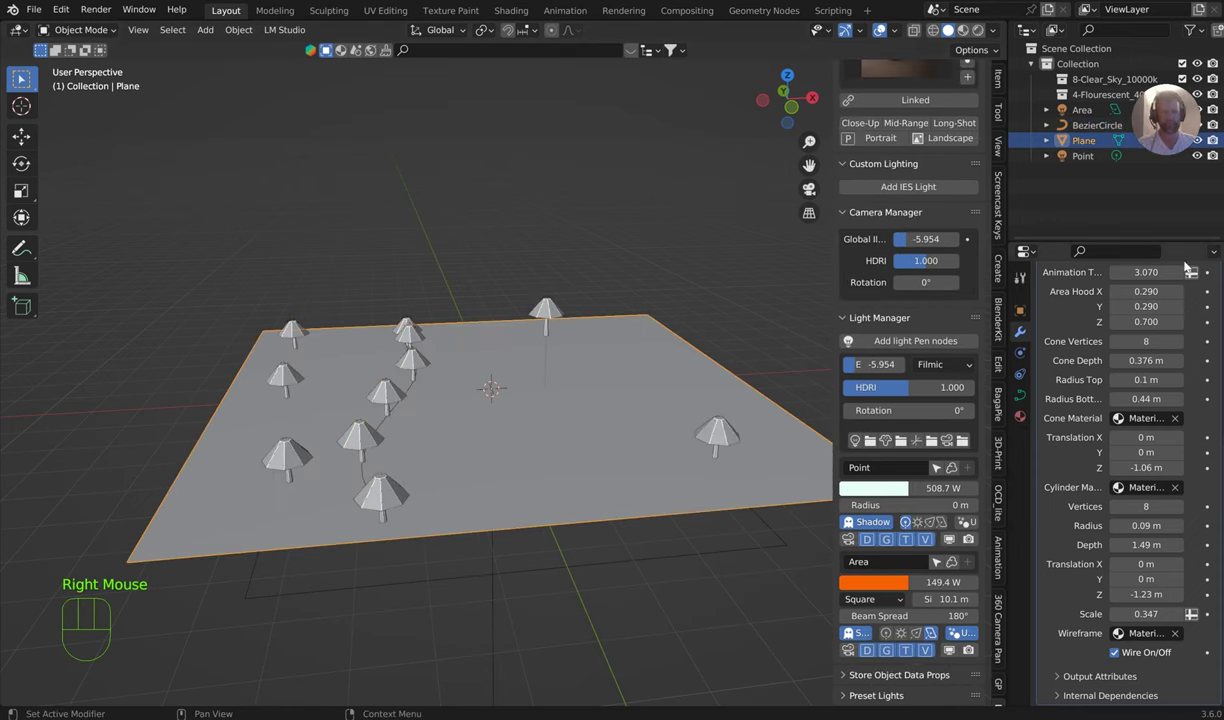
scroll(1199, 314, "up", 2)
scroll(1203, 300, "up", 5)
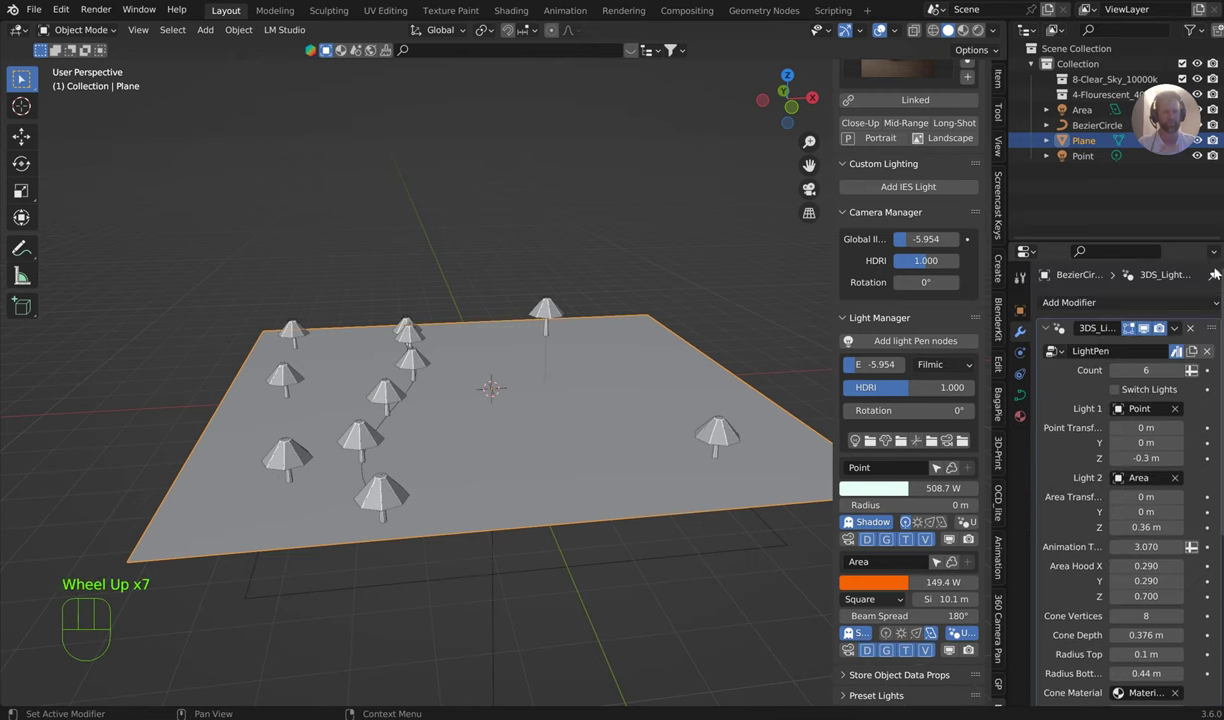
left_click(1210, 282)
left_click(1020, 569)
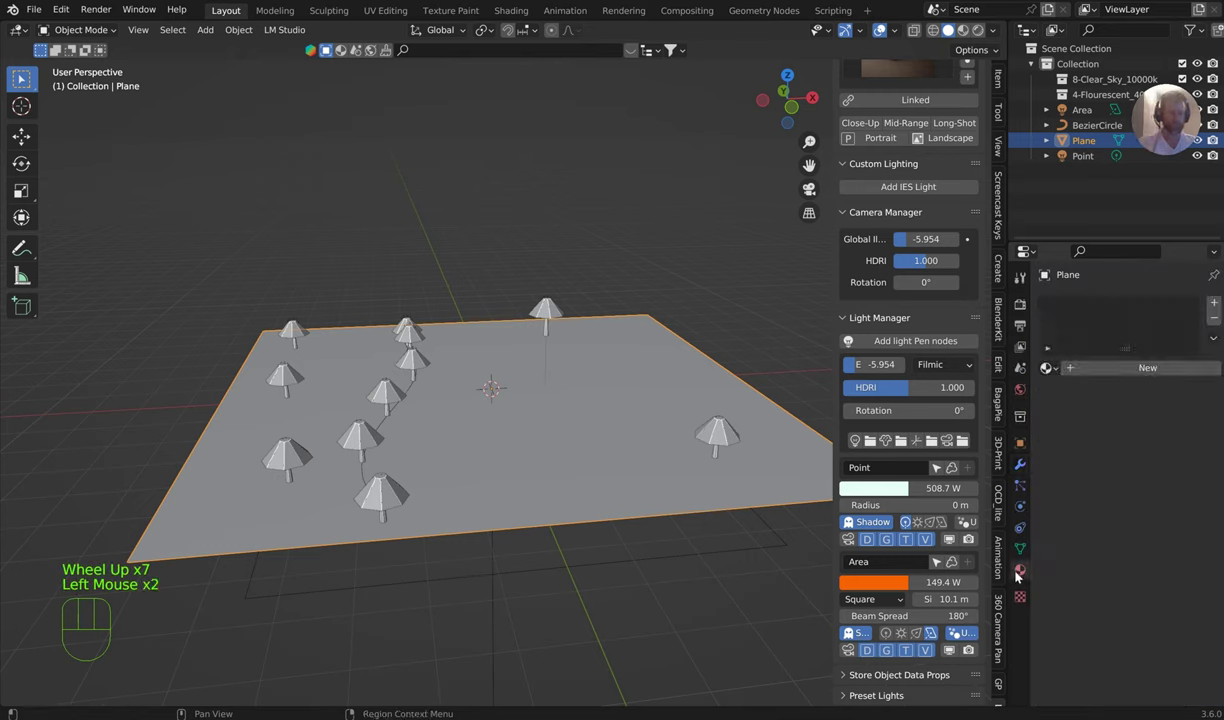
Step: Select the lamp curve, widen the sidebar and review the Material.004 surface settings
right_click(701, 435)
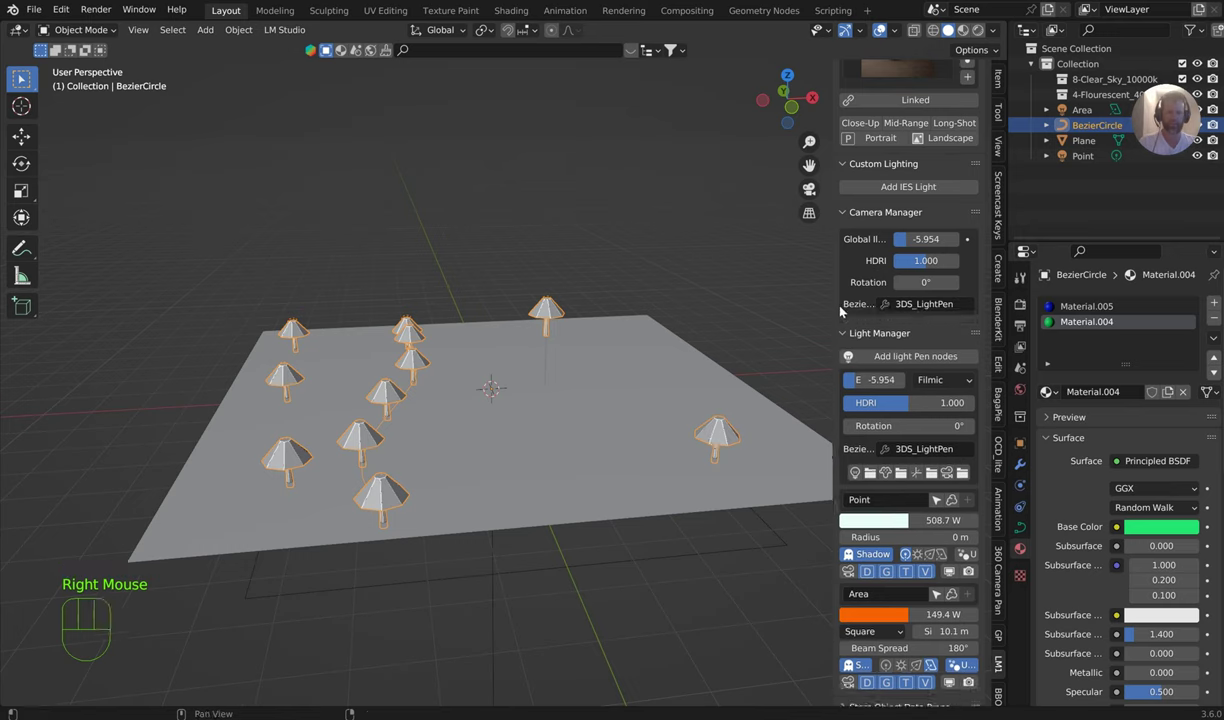
left_click_drag(831, 302, 745, 306)
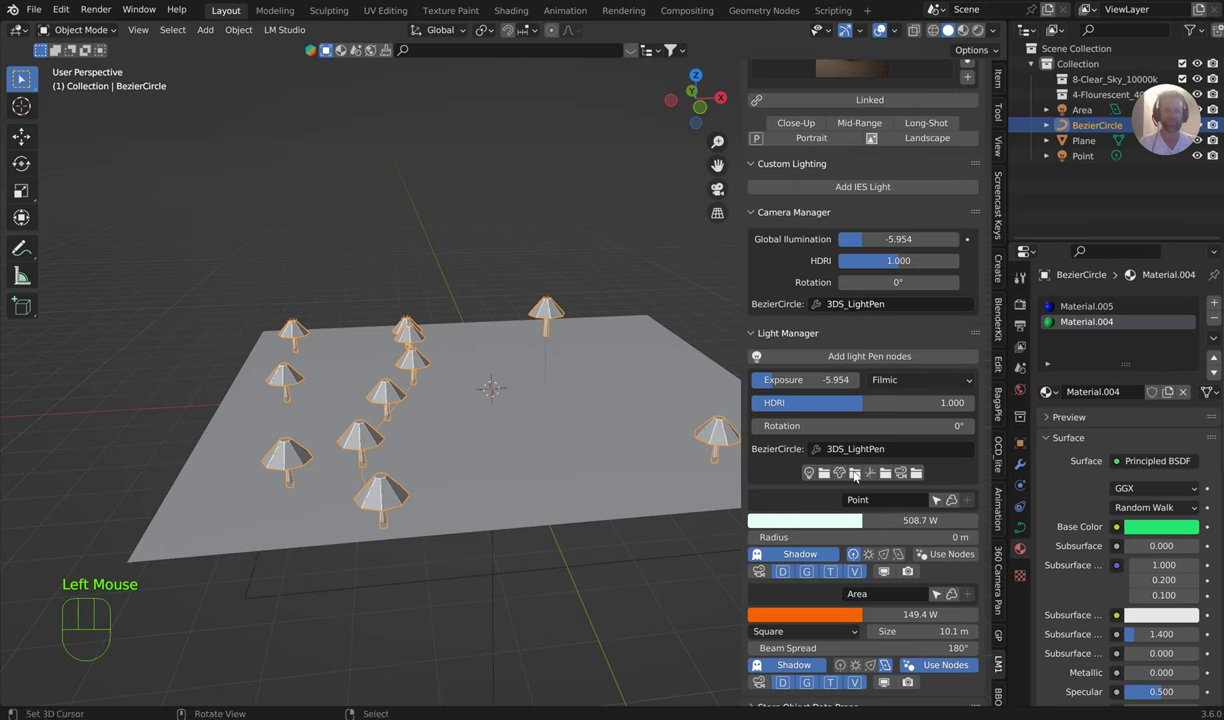
scroll(1100, 362, "down", 2)
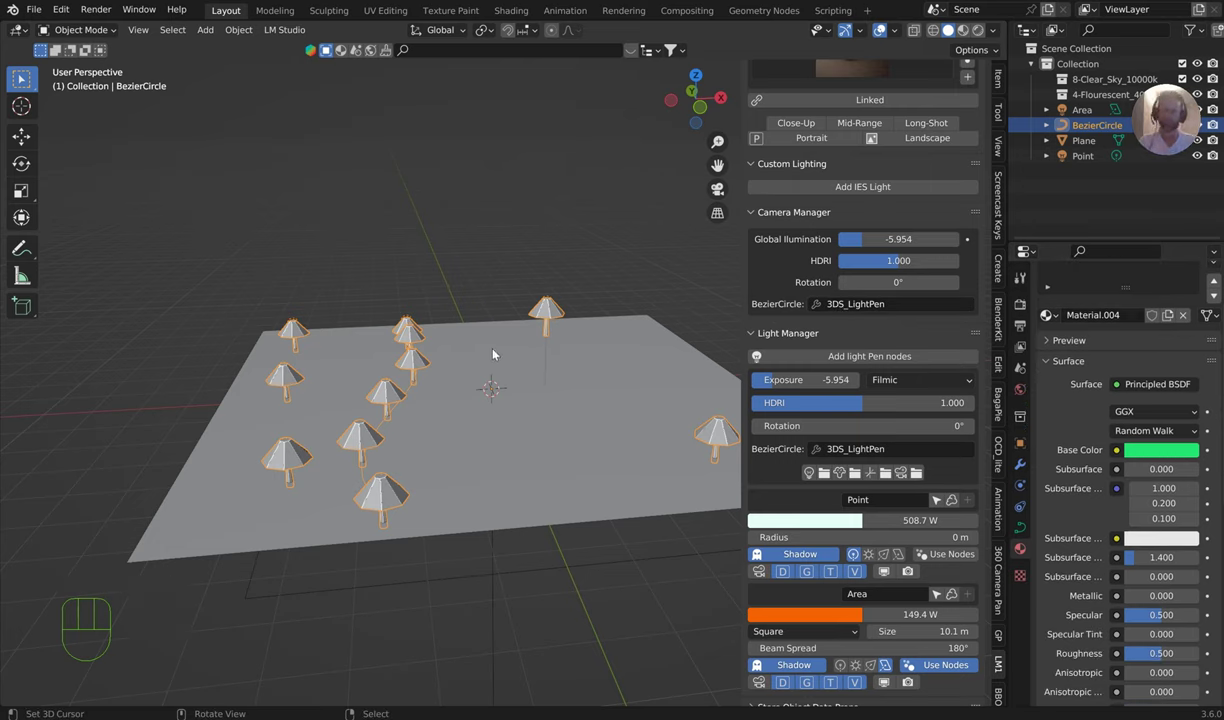
Step: Add a camera from LM Studio 5 and view the scene through it in rendered shading
scroll(870, 200, "up", 6)
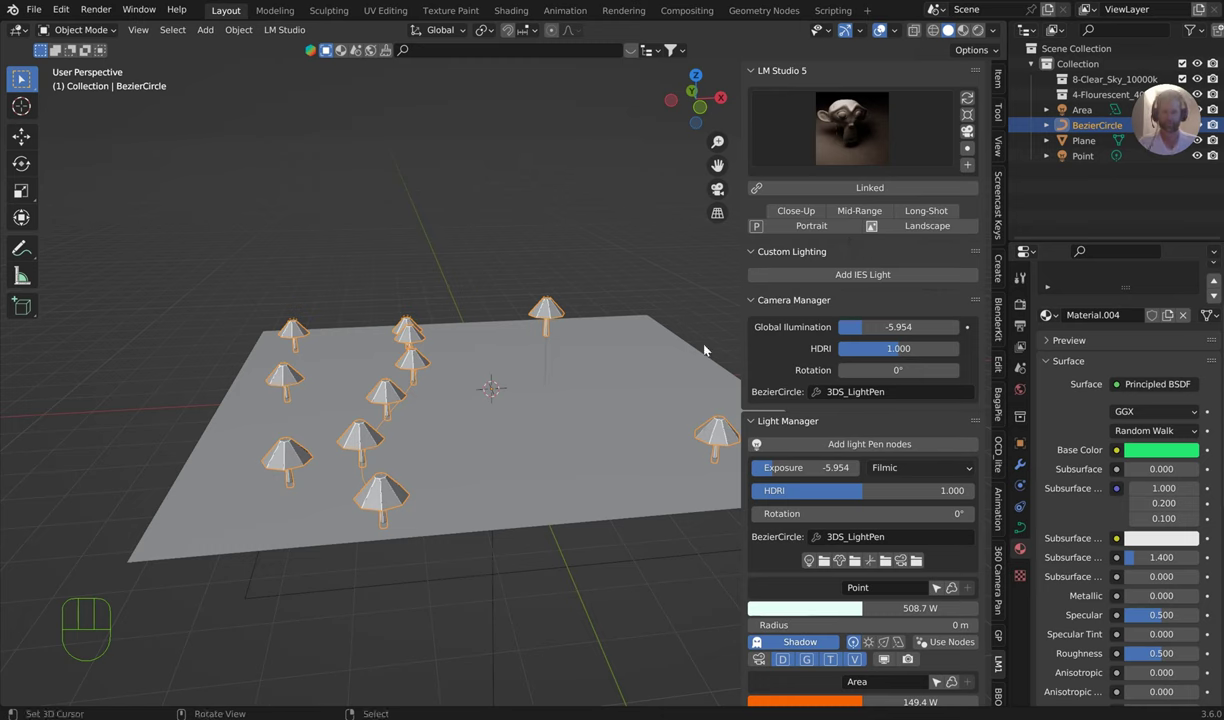
middle_click(514, 412)
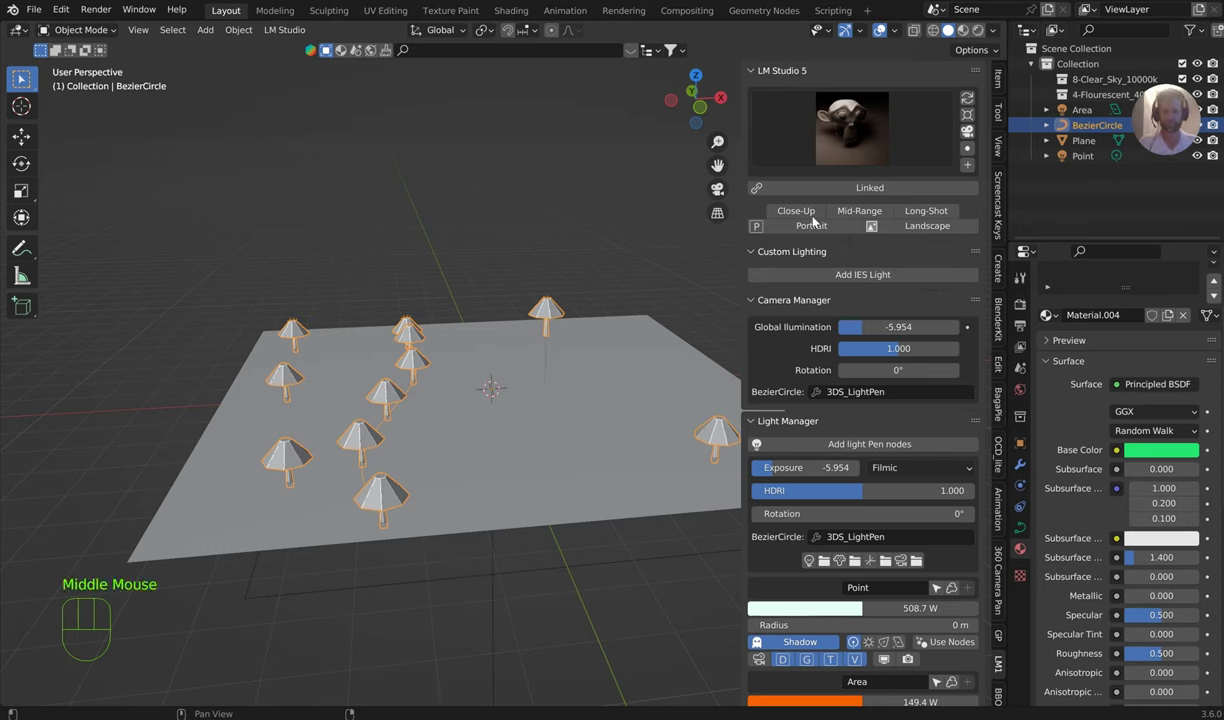
left_click(967, 165)
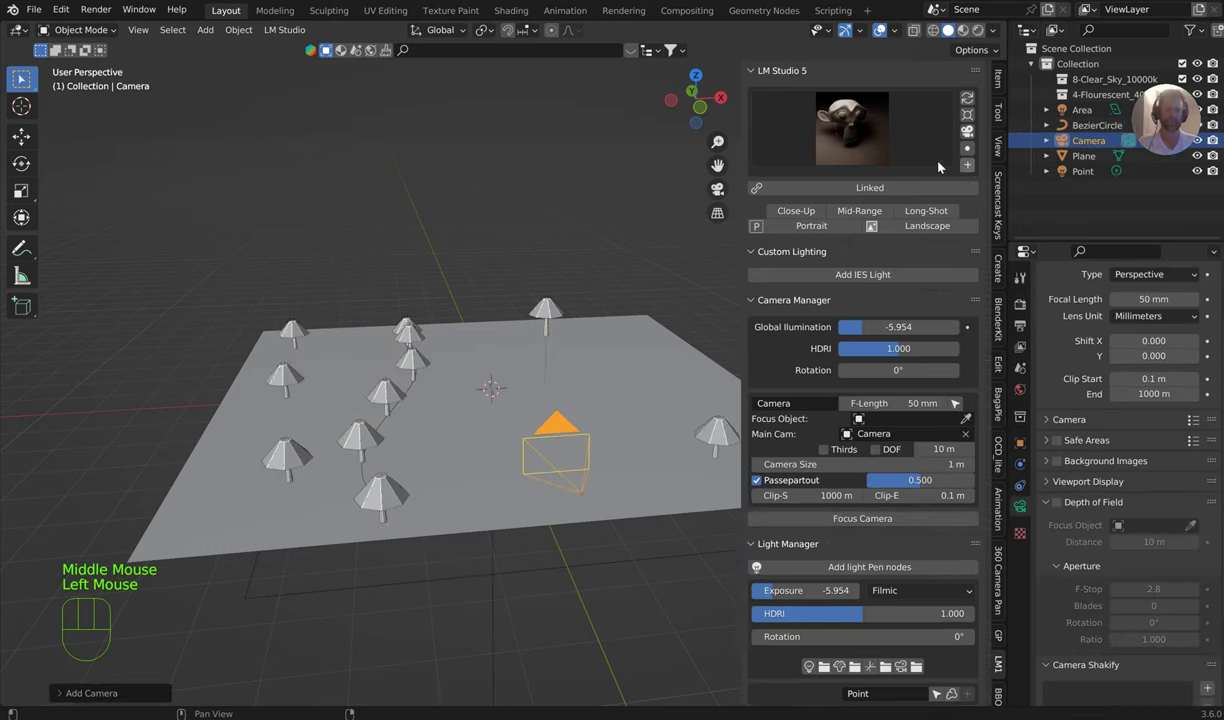
left_click(966, 149)
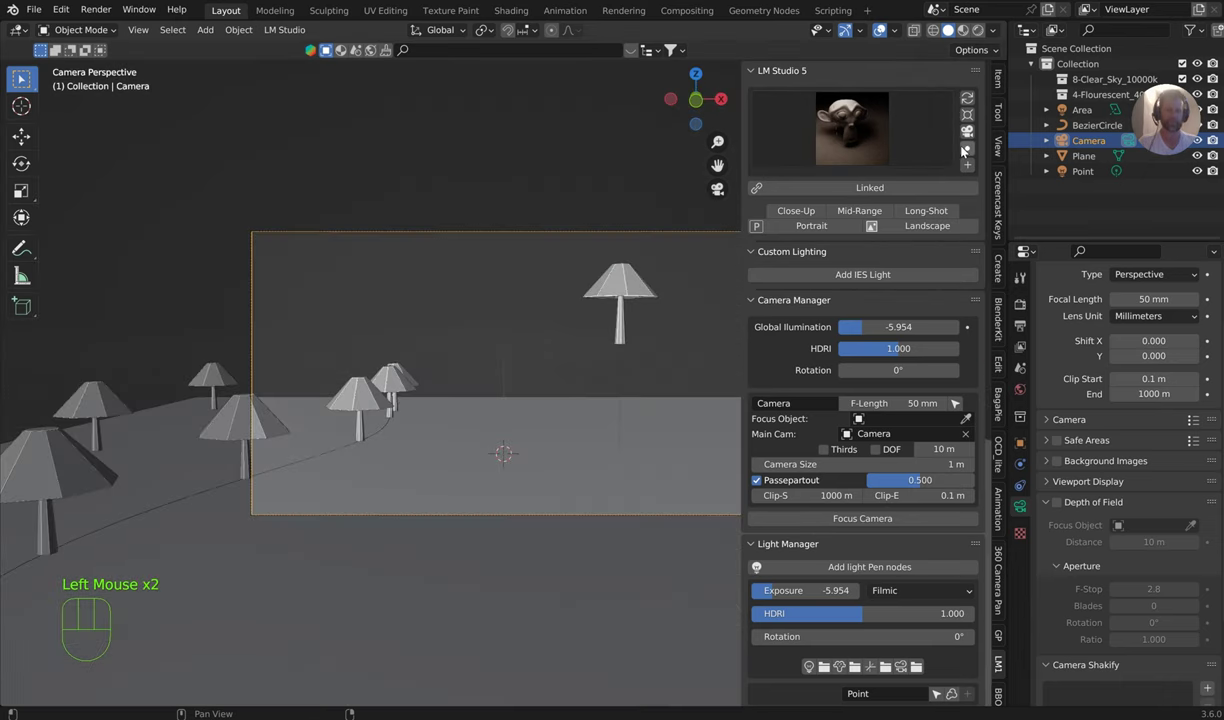
left_click(978, 31)
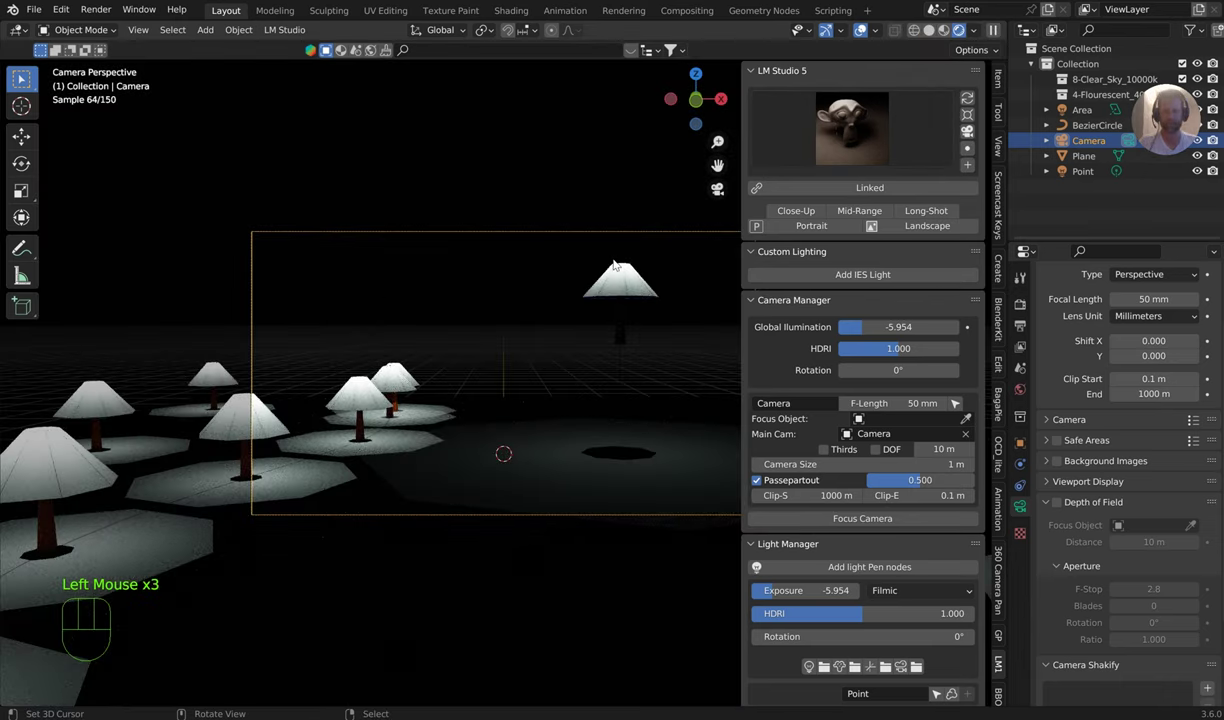
Step: Move the camera close to the row of lamps and select the lamp curve
key("g")
left_click(430, 488)
left_click(581, 418)
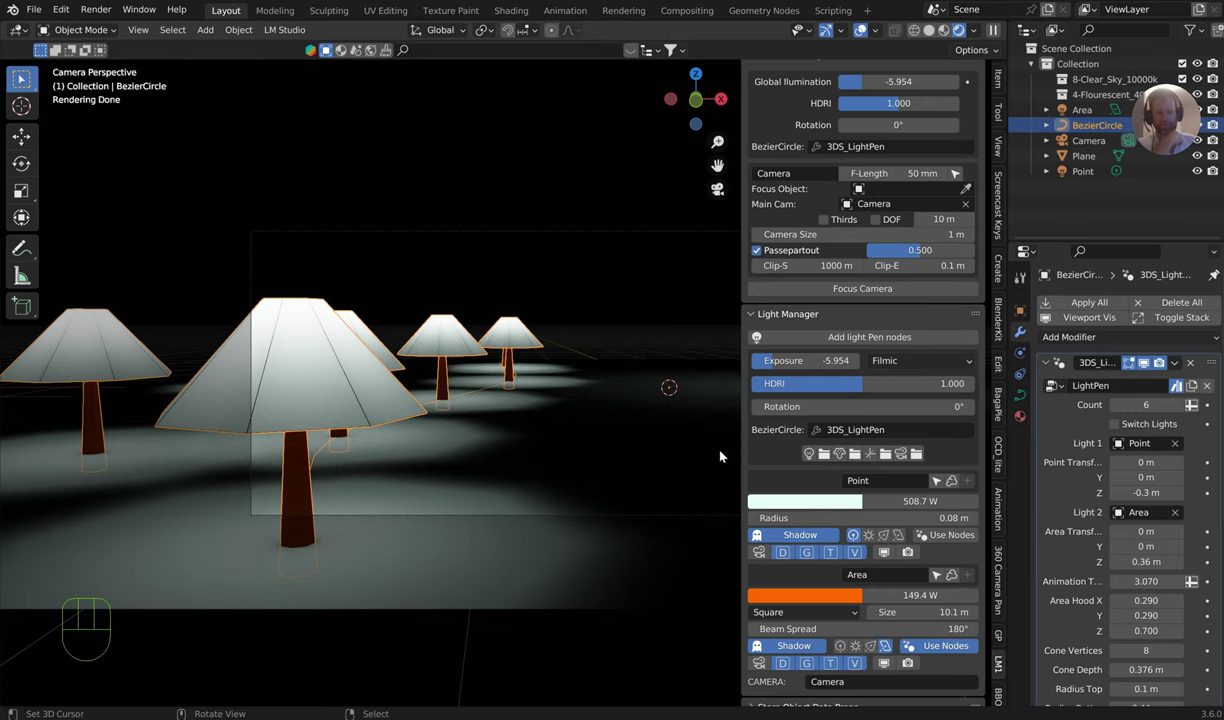
Step: Set the Point light's radius to 0.92 m and switch its shadow off and on again
left_click_drag(741, 445, 833, 443)
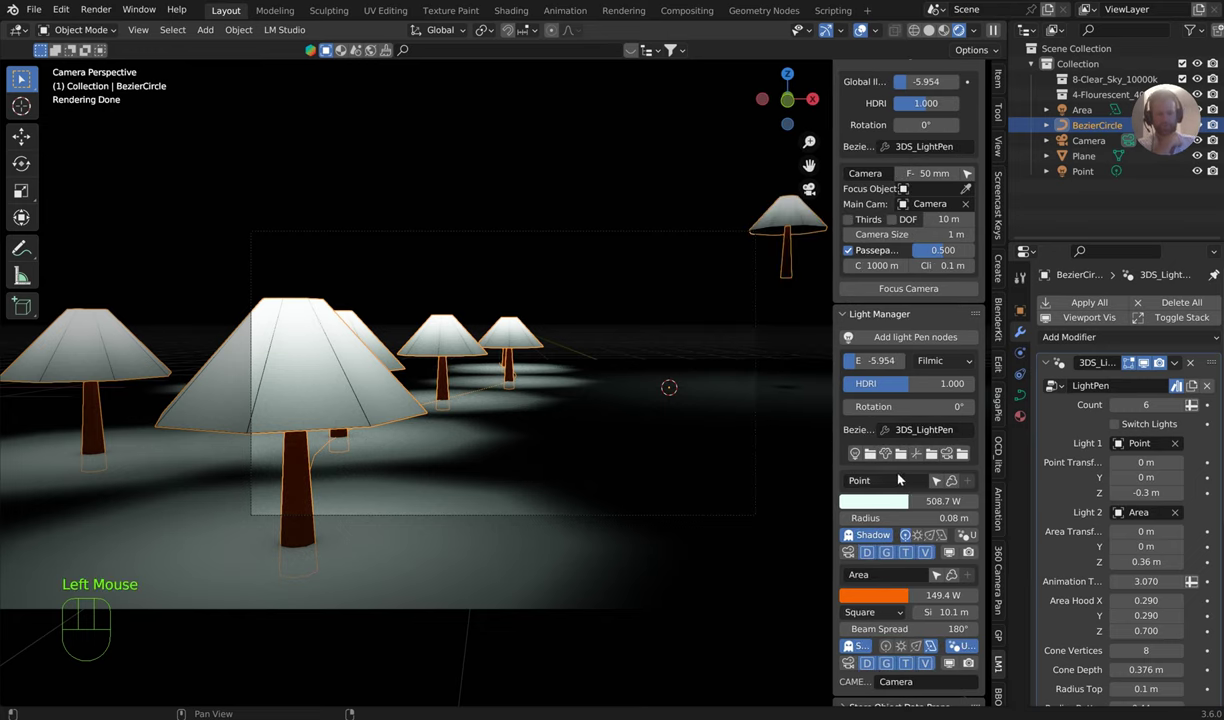
scroll(963, 503, "down", 1)
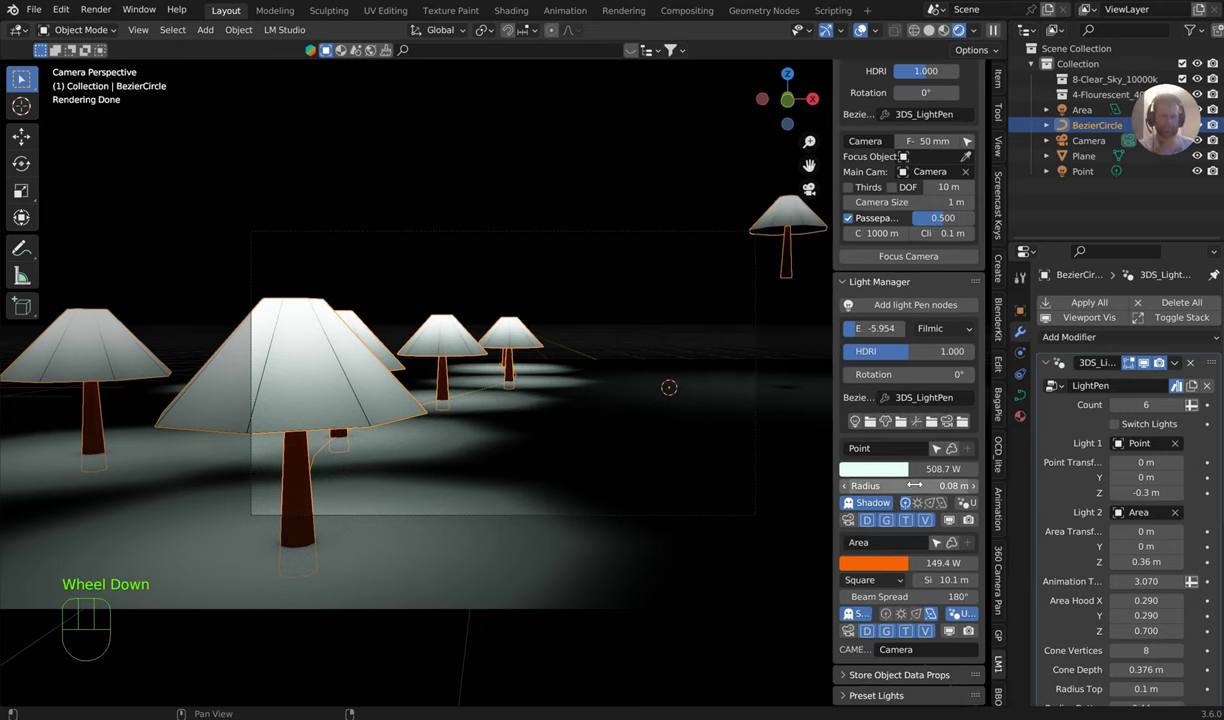
left_click_drag(926, 485, 998, 485)
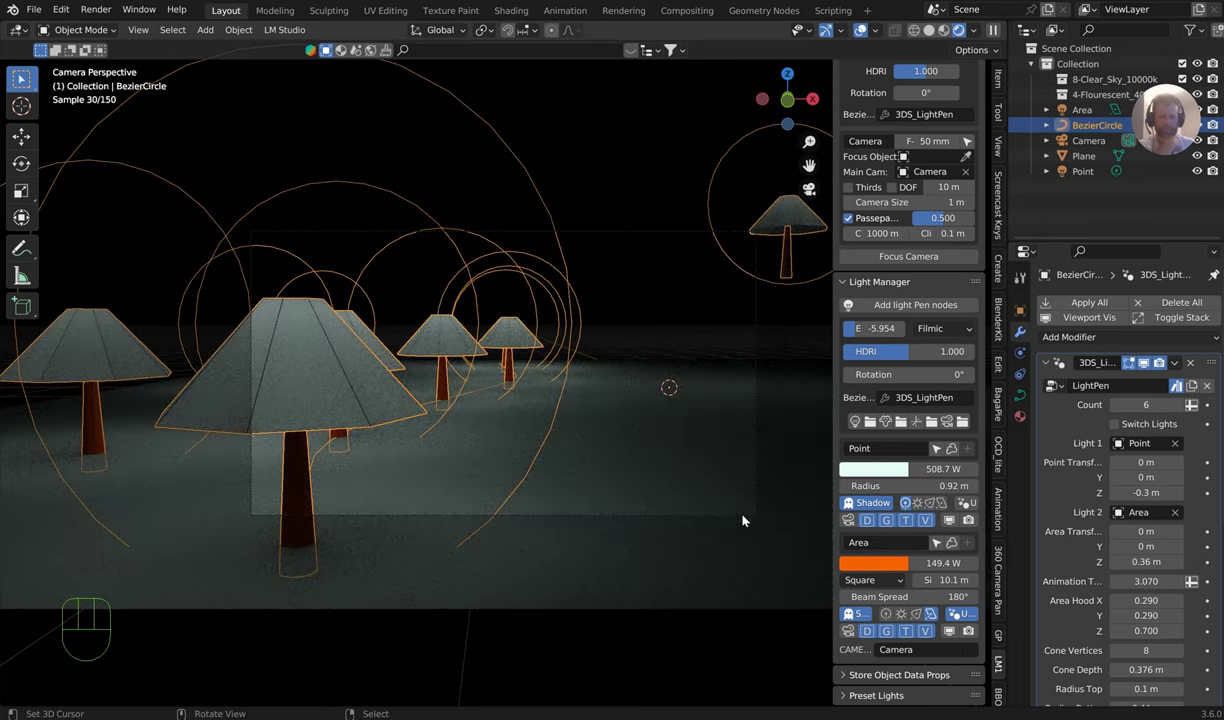
left_click(866, 503)
left_click(866, 504)
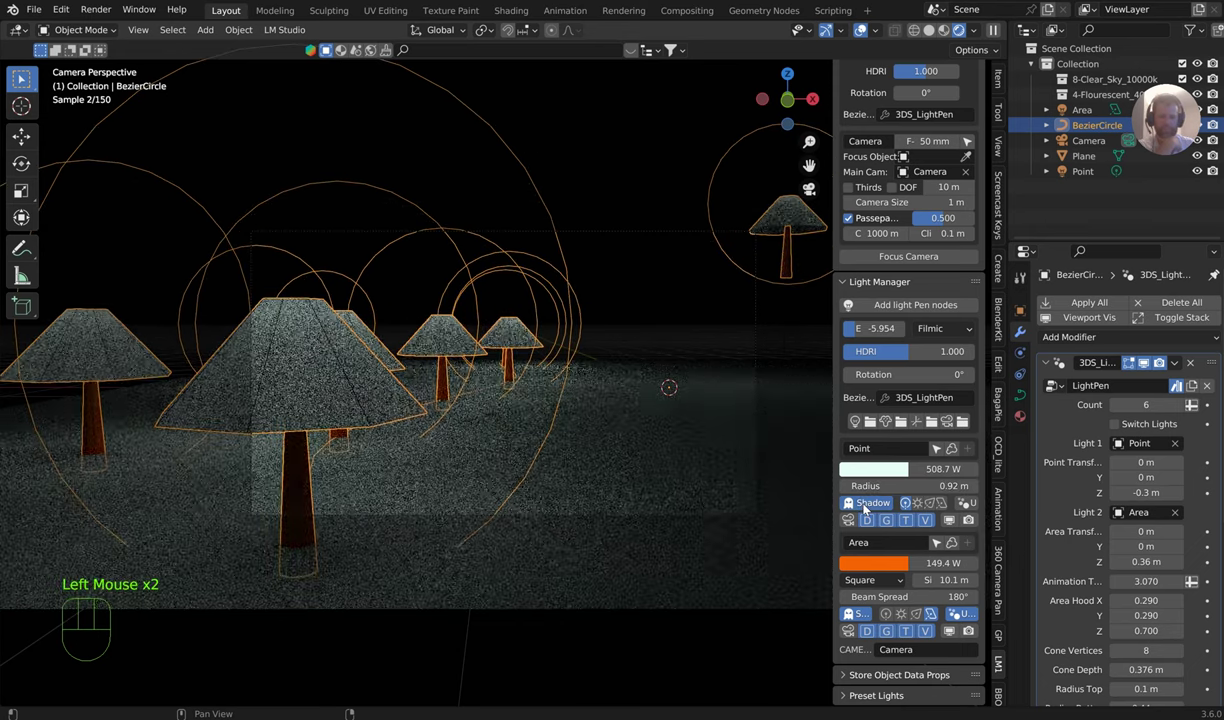
Step: Change the Point light's type to Spot and enable Use Nodes for it
left_click(933, 505)
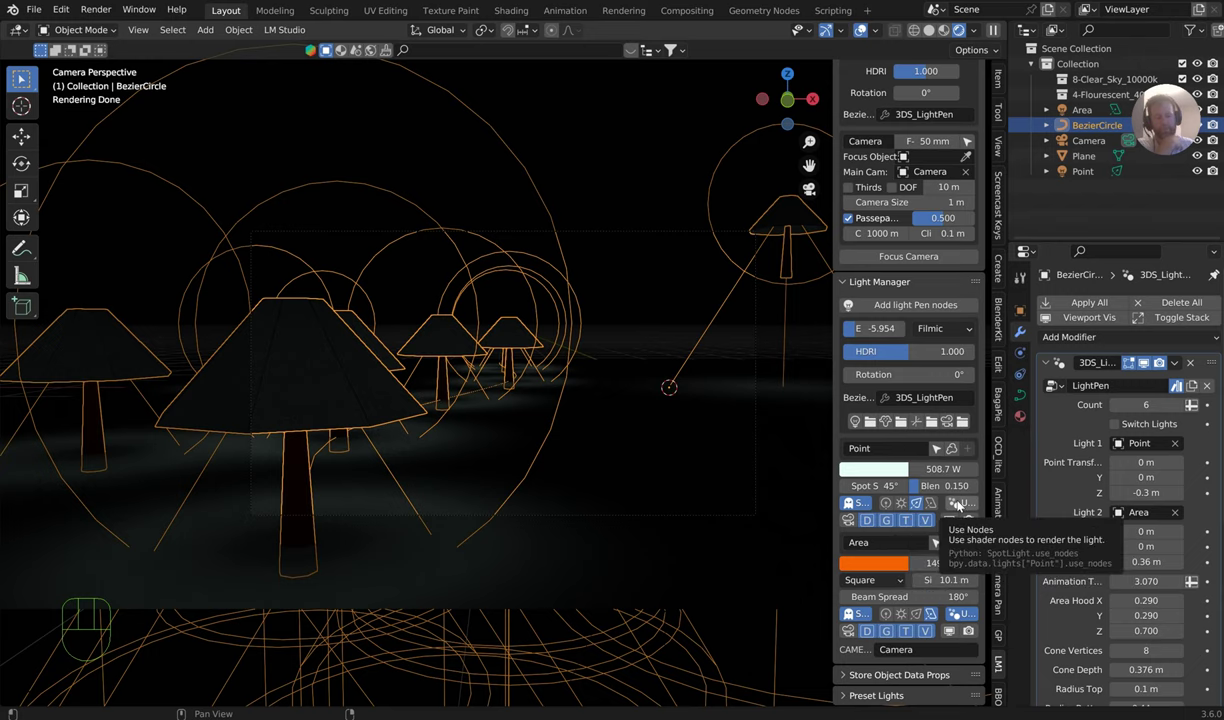
left_click(957, 505)
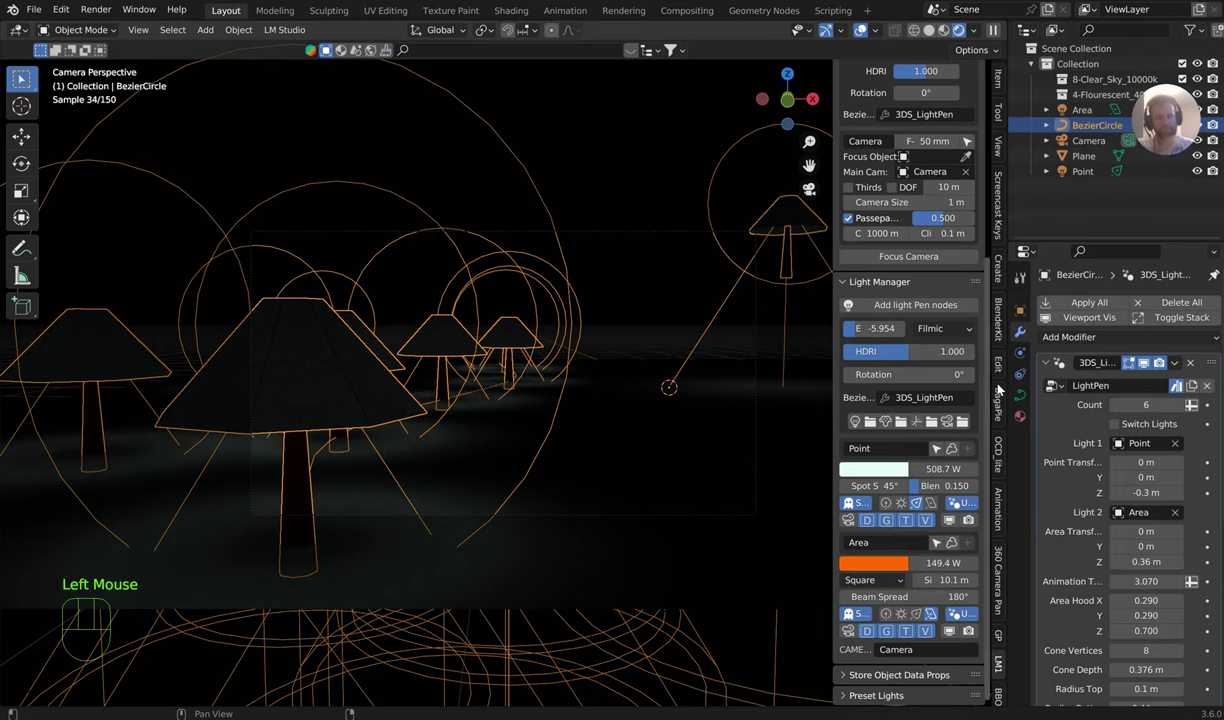
Step: Widen the properties editor and examine the LightPen modifier's light, hood and cone settings
left_click_drag(1010, 380, 850, 388)
left_click_drag(925, 388, 985, 400)
scroll(1051, 518, "down", 3)
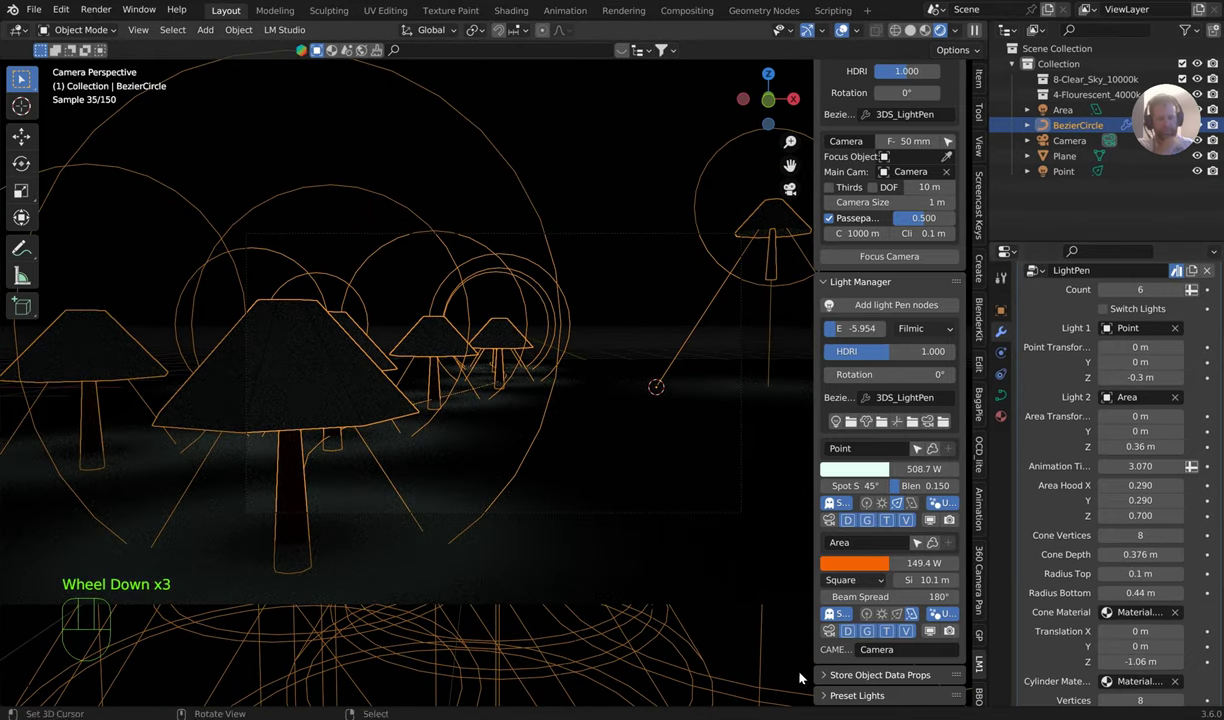
scroll(884, 500, "down", 3)
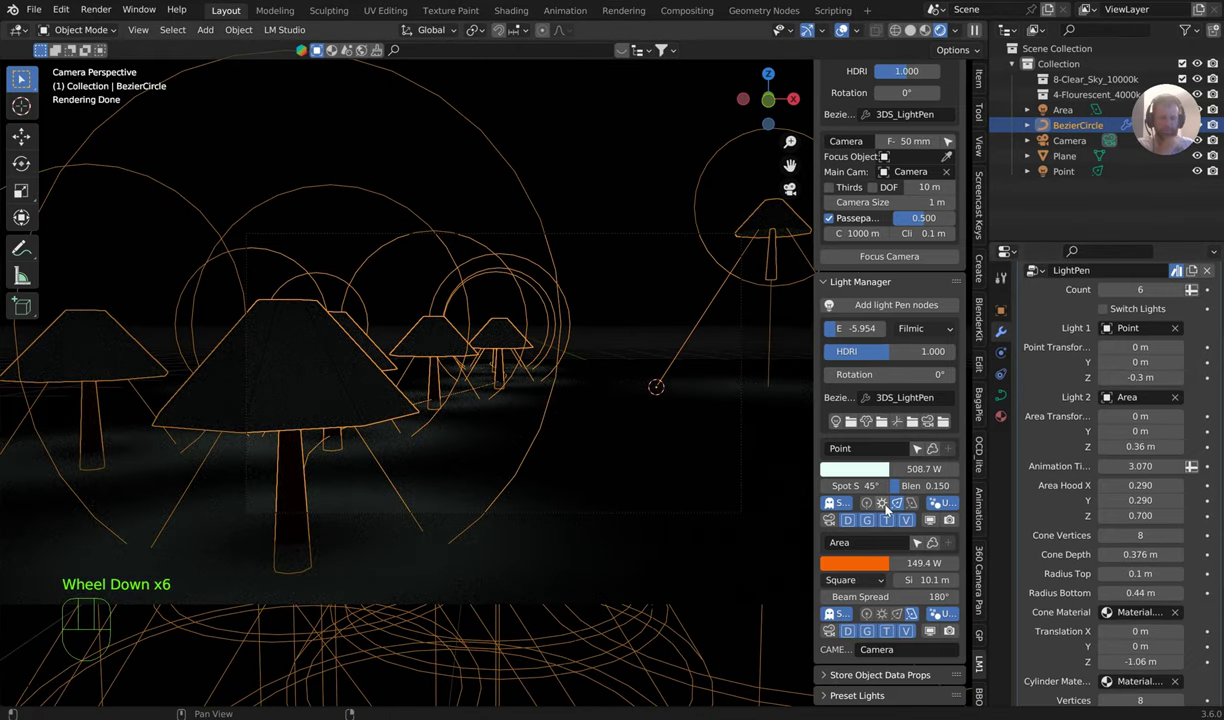
Step: Turn on Switch Lights in the LightPen modifier and change the Area light's colour to a near-white tint
left_click(1104, 309)
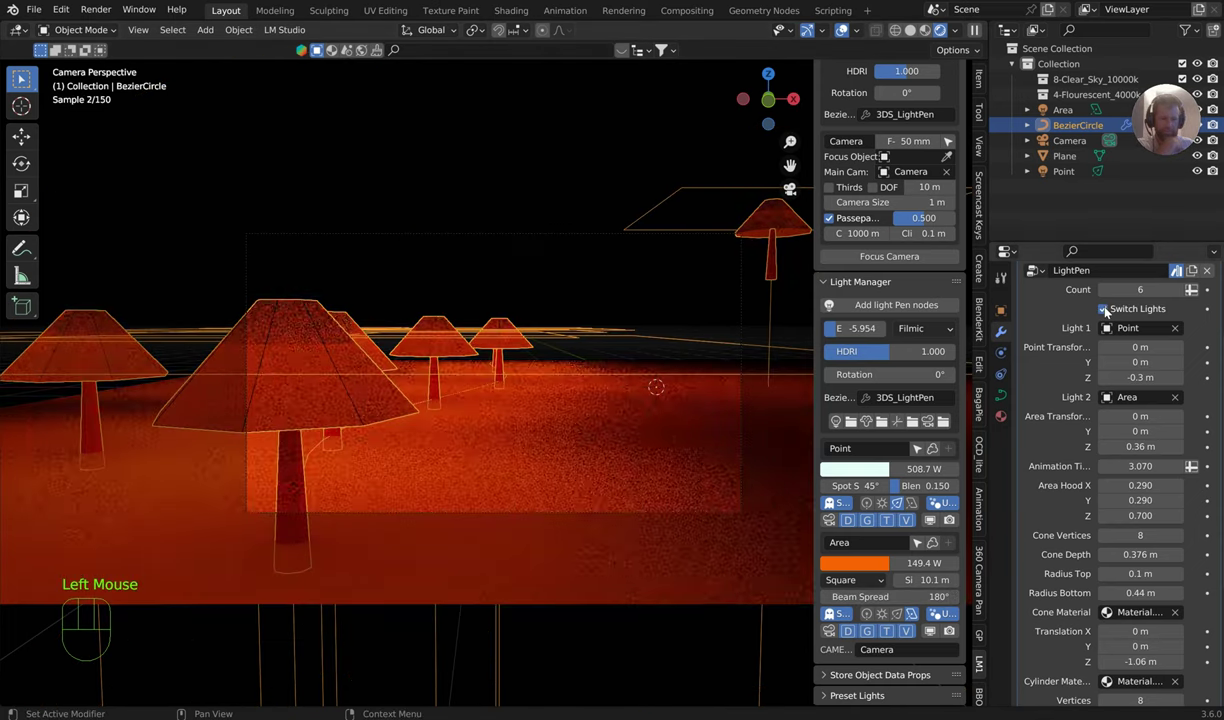
left_click(852, 562)
left_click_drag(856, 530, 830, 530)
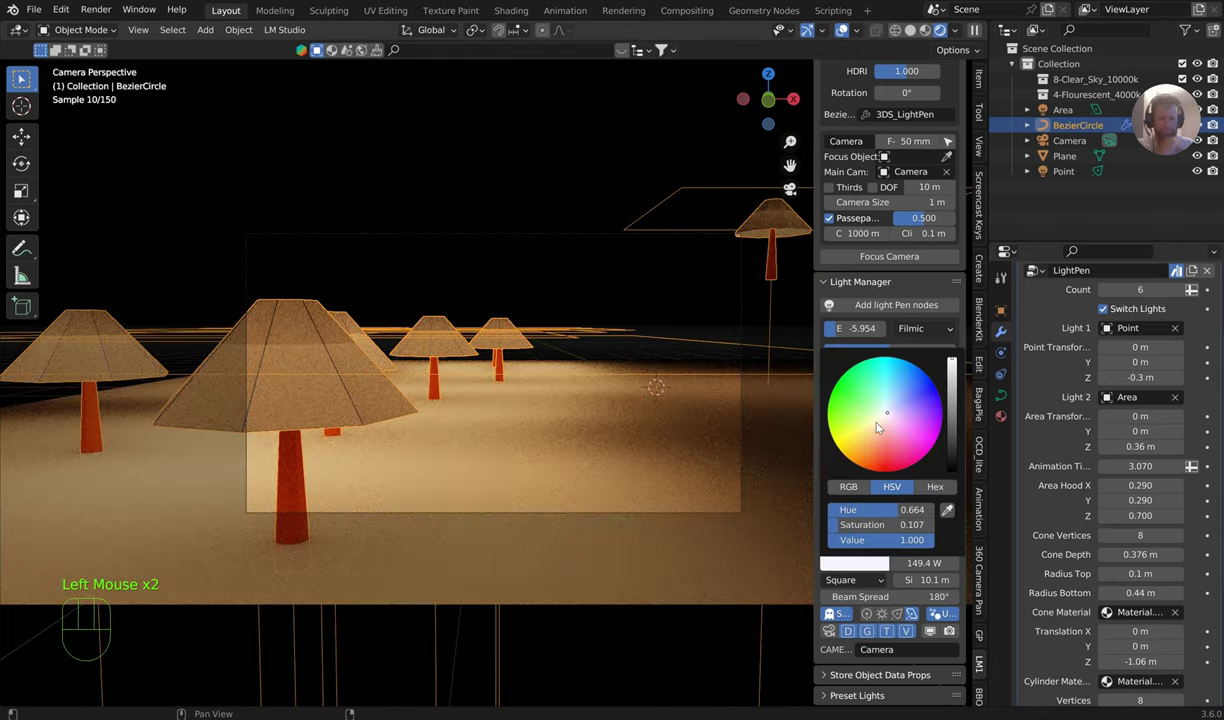
Step: Set the Area light's beam spread to 41.3° and power to 103.2 W, and change its shape to Disk
left_click_drag(862, 596, 818, 596)
mouse_move(900, 563)
left_mouse_down()
mouse_move(860, 563)
mouse_move(895, 563)
left_mouse_up()
left_click(878, 580)
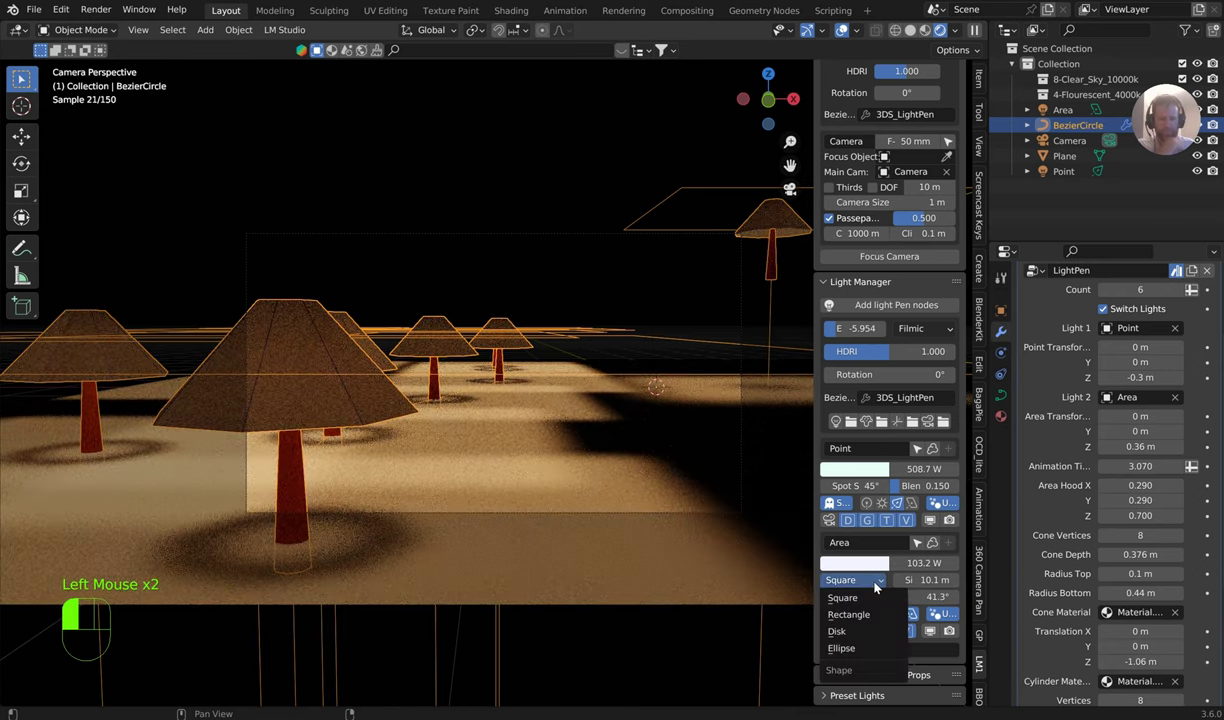
left_click(858, 630)
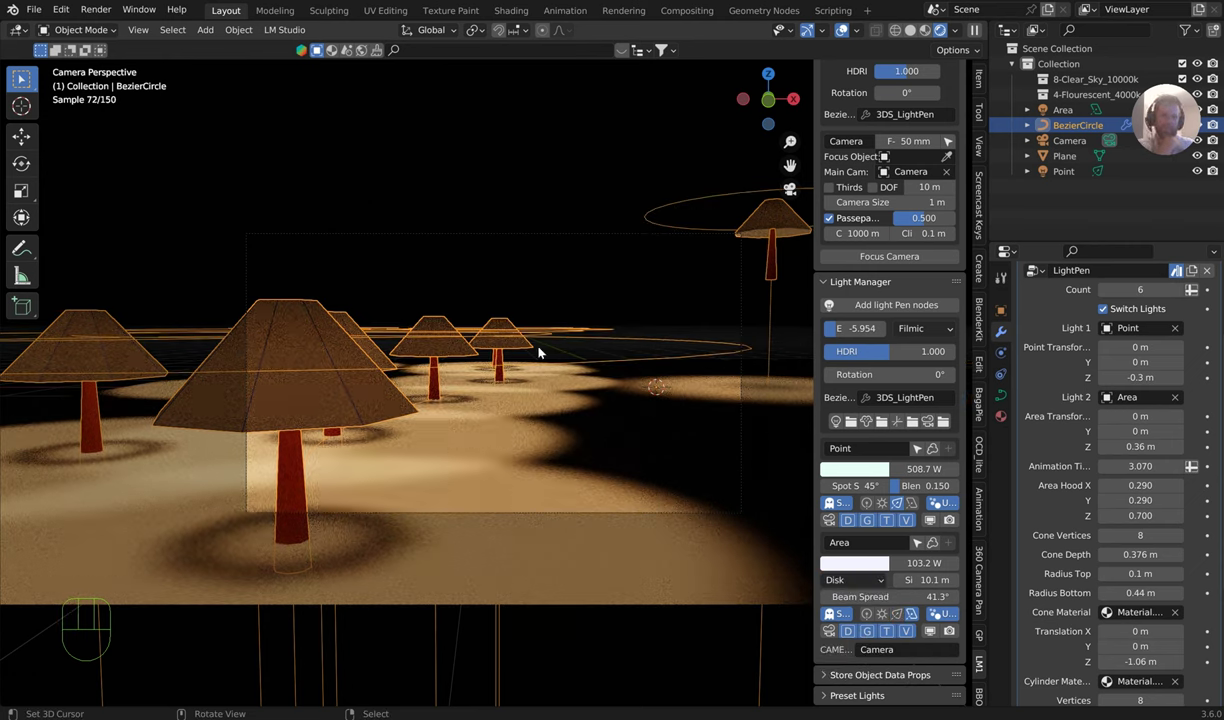
Step: Examine the lit lamps from above and below, then widen the sidebar and review the camera and light manager settings
middle_click_drag(336, 344, 256, 370)
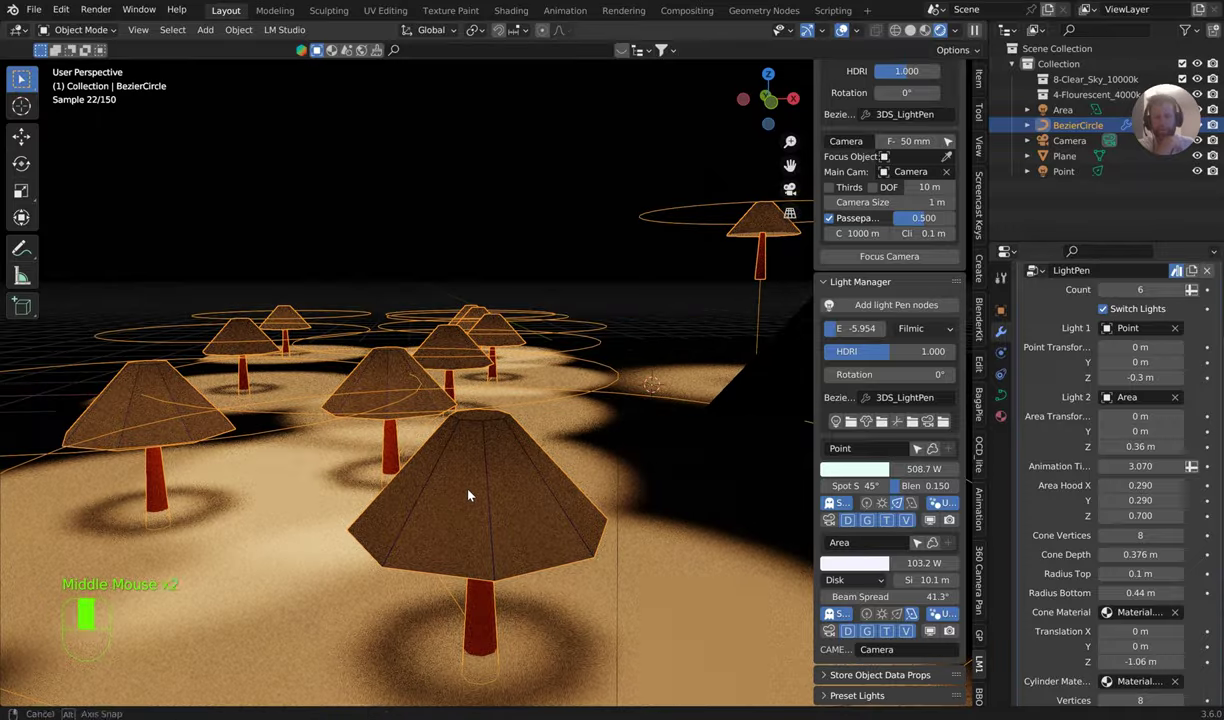
middle_click_drag(445, 466, 361, 242)
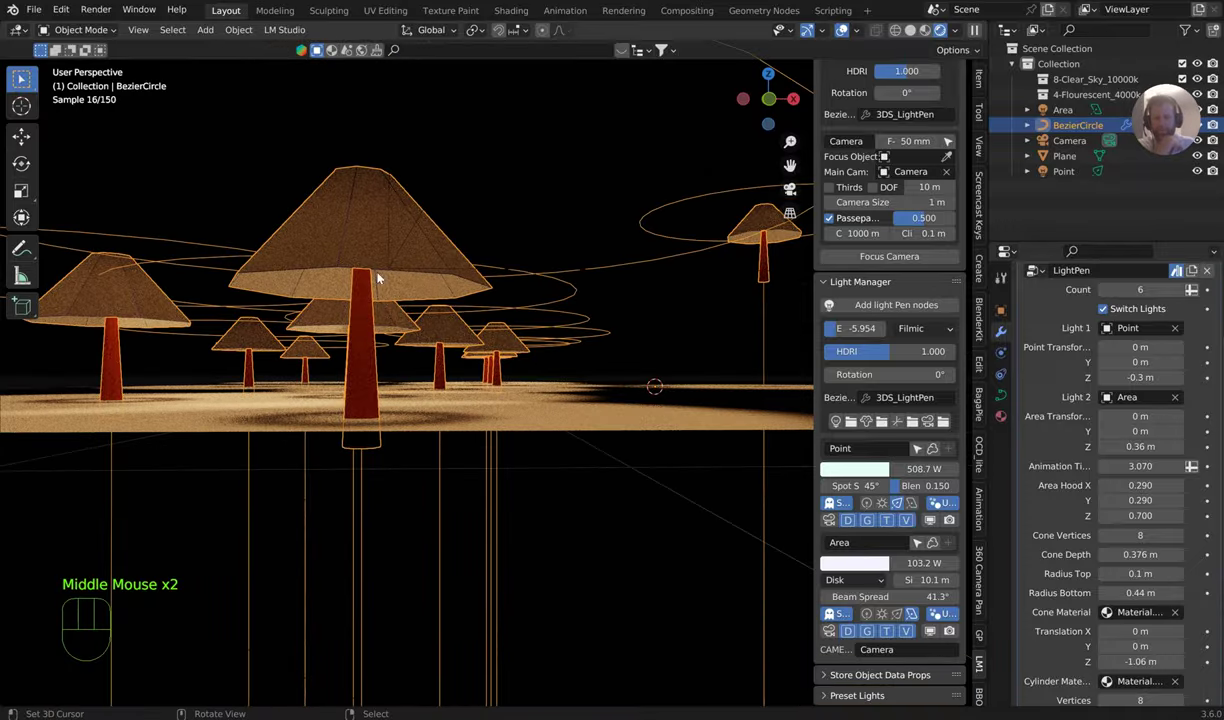
middle_click_drag(345, 305, 451, 441)
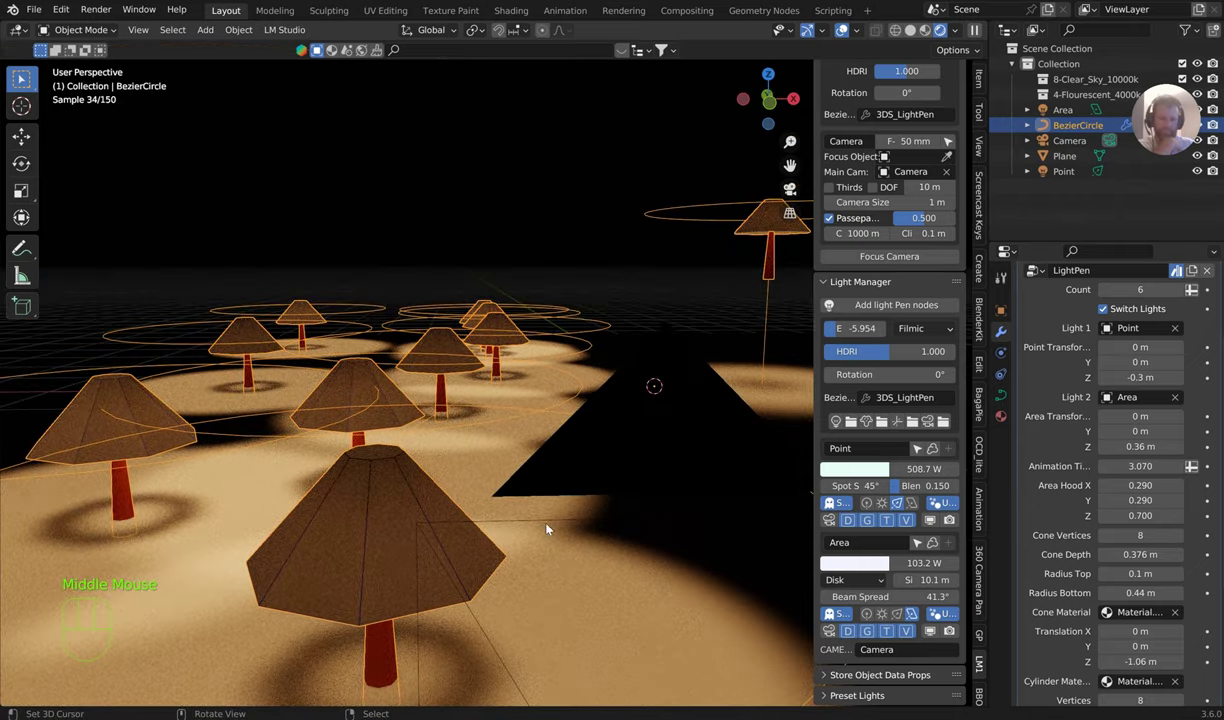
left_click_drag(812, 648, 748, 652)
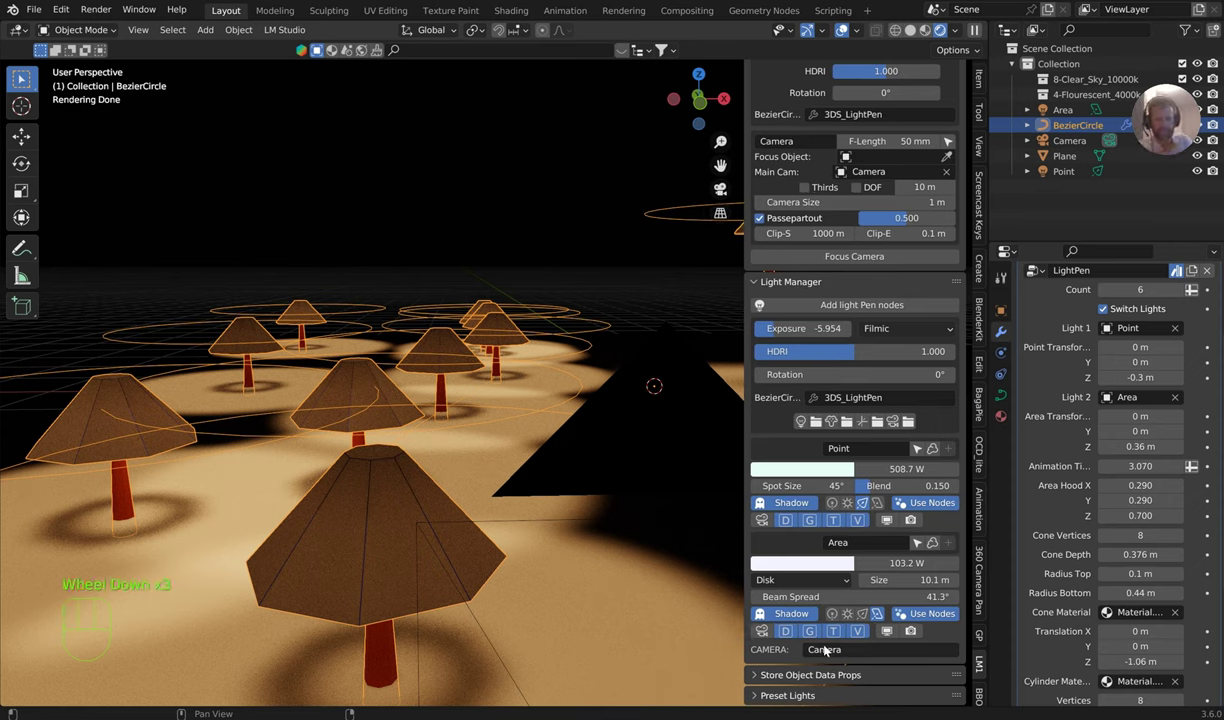
scroll(868, 268, "up", 4)
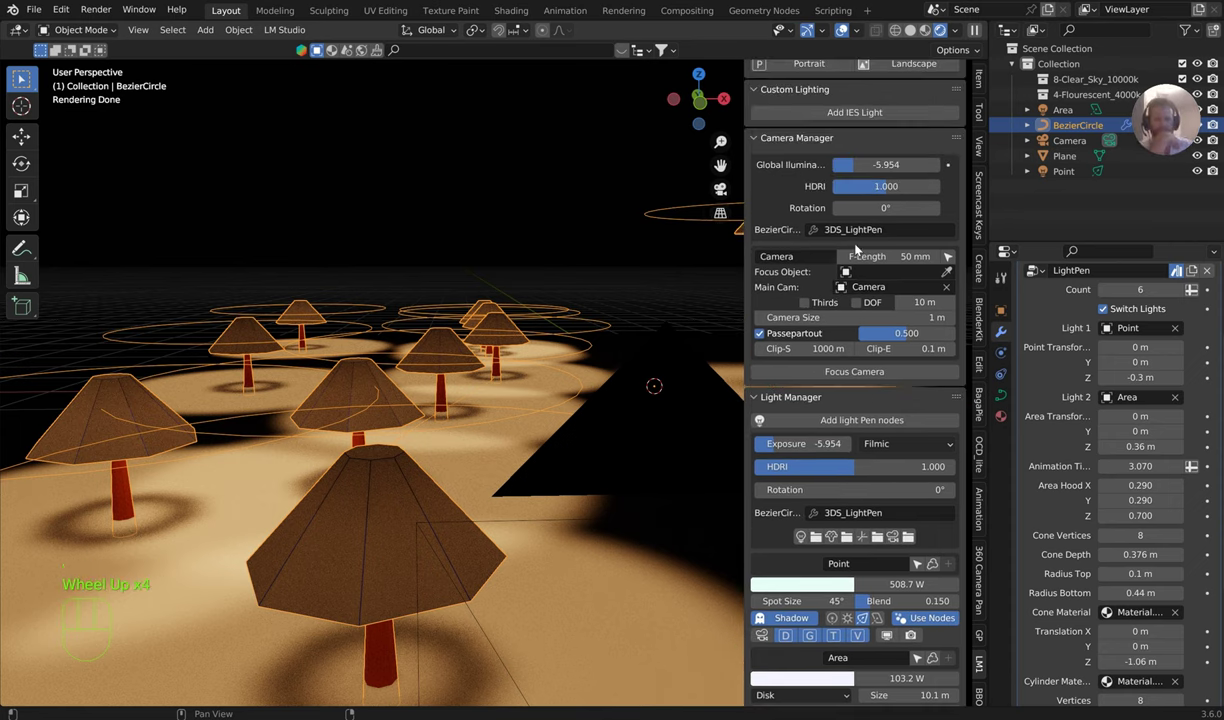
scroll(815, 260, "up", 2)
scroll(853, 567, "down", 2)
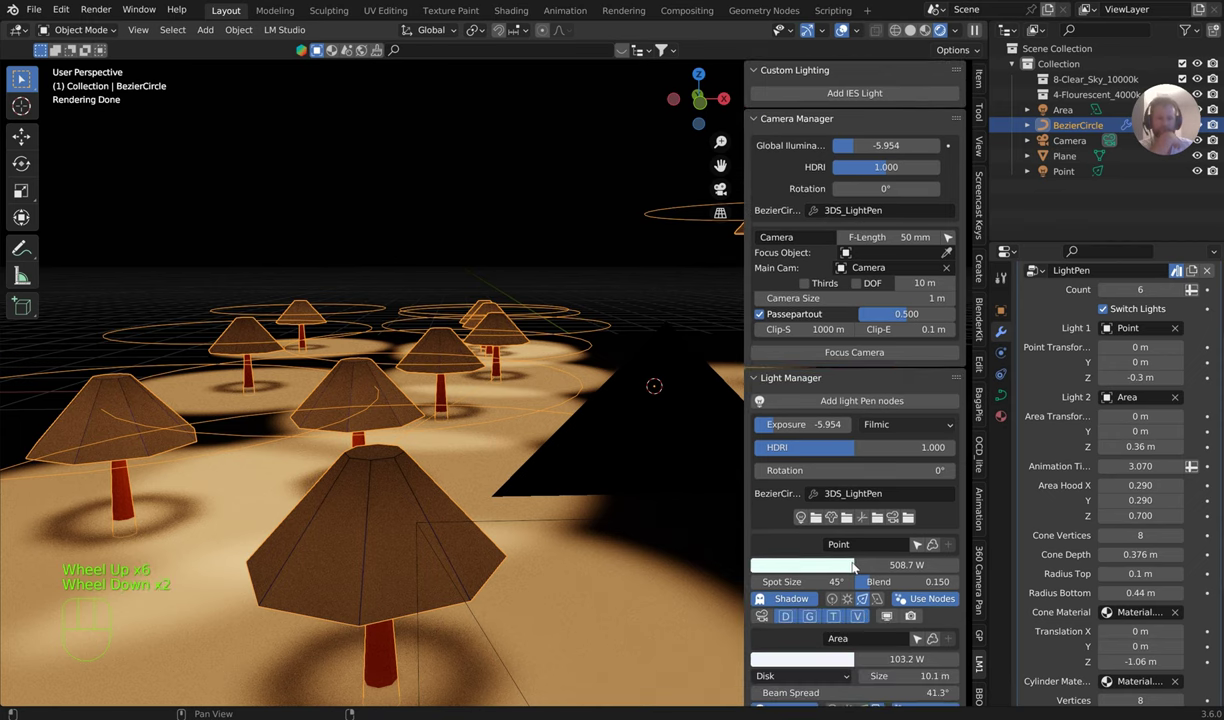
scroll(882, 414, "up", 5)
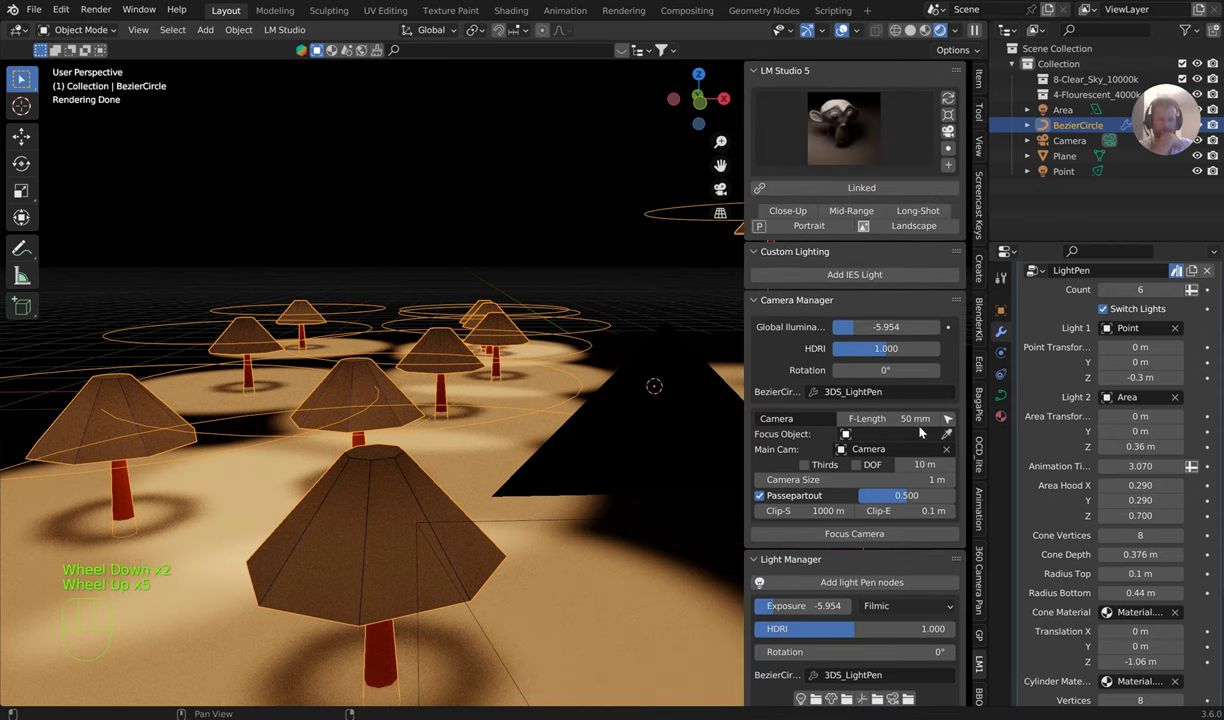
Step: Try making the lamp curve the main camera and viewing the scene through it
left_click(949, 149)
scroll(561, 276, "down", 1)
middle_click_drag(561, 276, 657, 276)
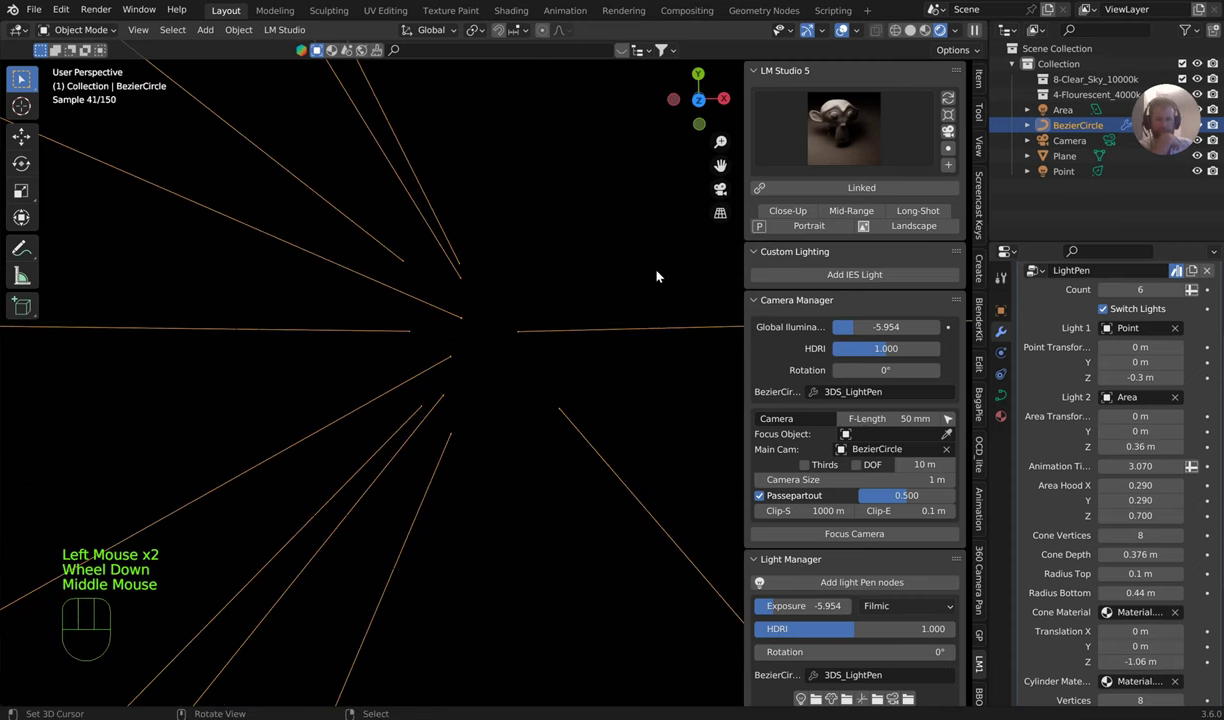
left_click(948, 132)
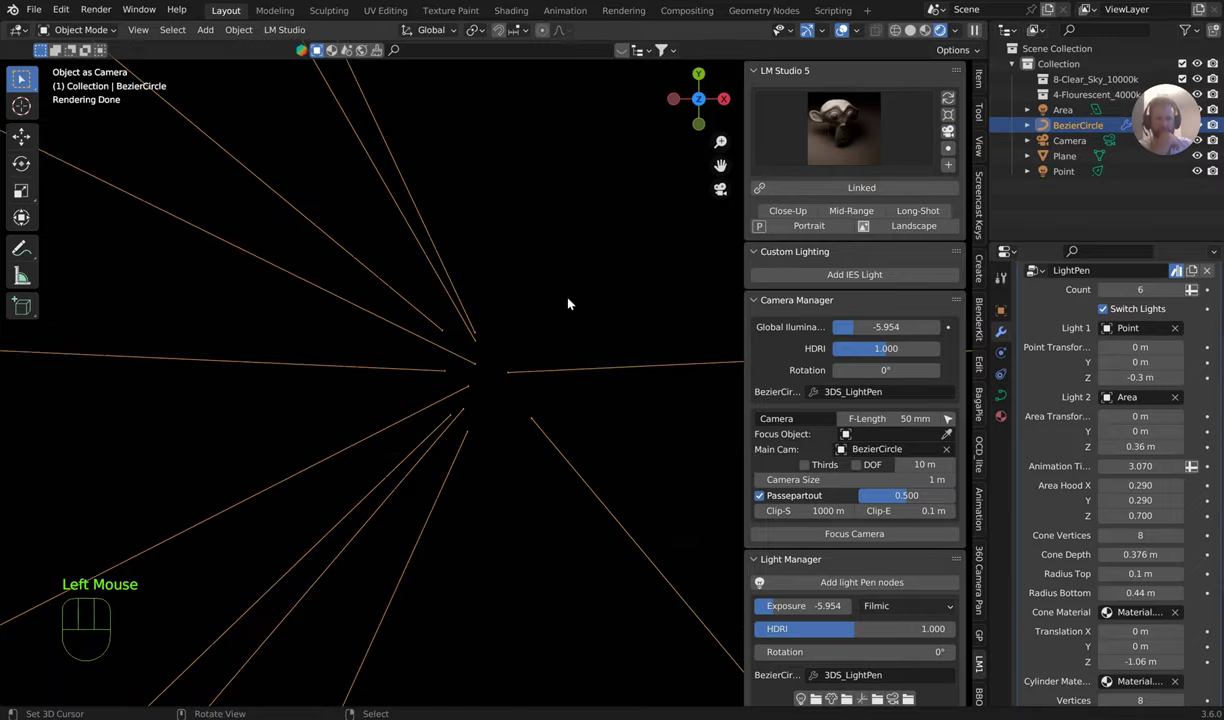
scroll(568, 303, "down", 1)
middle_click_drag(568, 303, 448, 295)
scroll(568, 322, "down", 2)
scroll(570, 333, "down", 4)
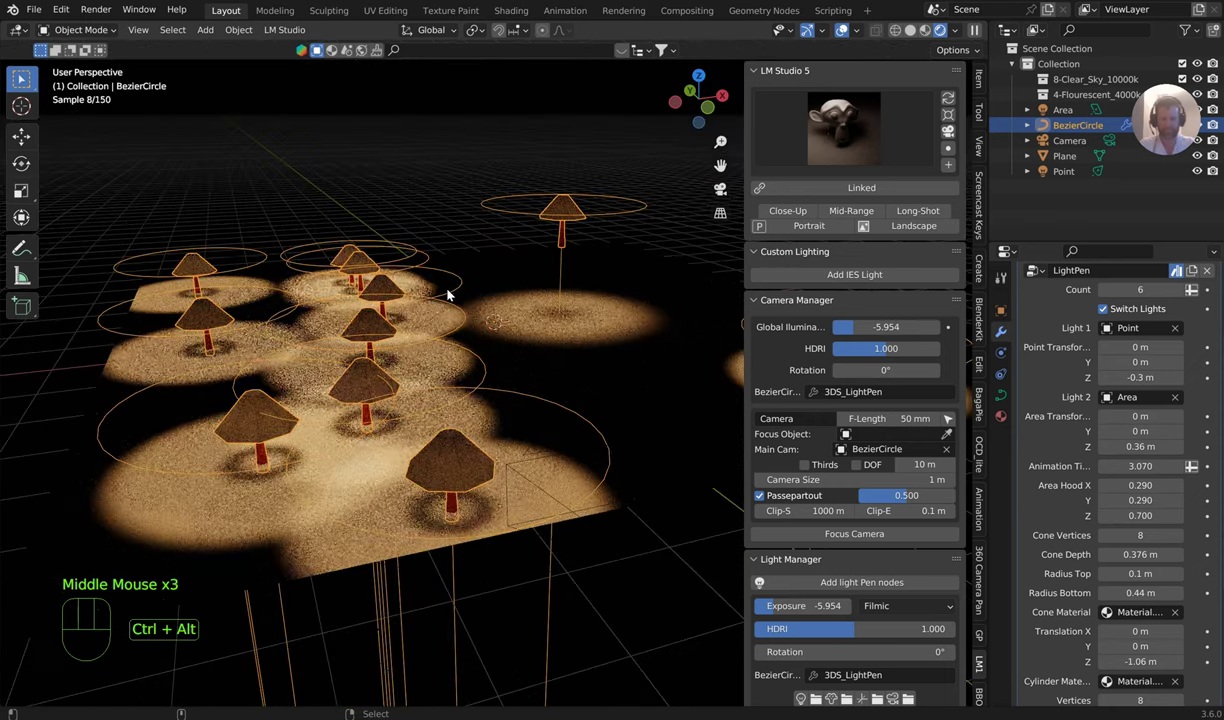
Step: Align the lamp curve to the current view as a camera, then switch the main camera back to the Camera object
key("ctrl+alt+KP_0")
scroll(517, 286, "up", 2)
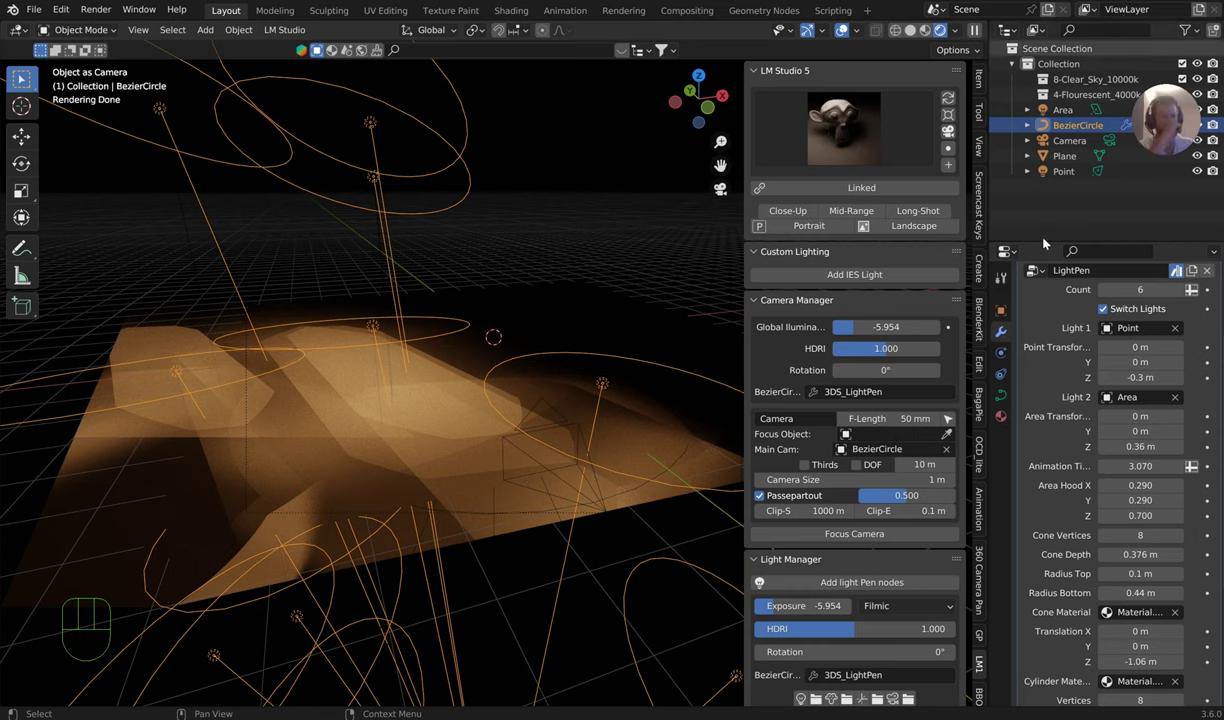
left_click(948, 419)
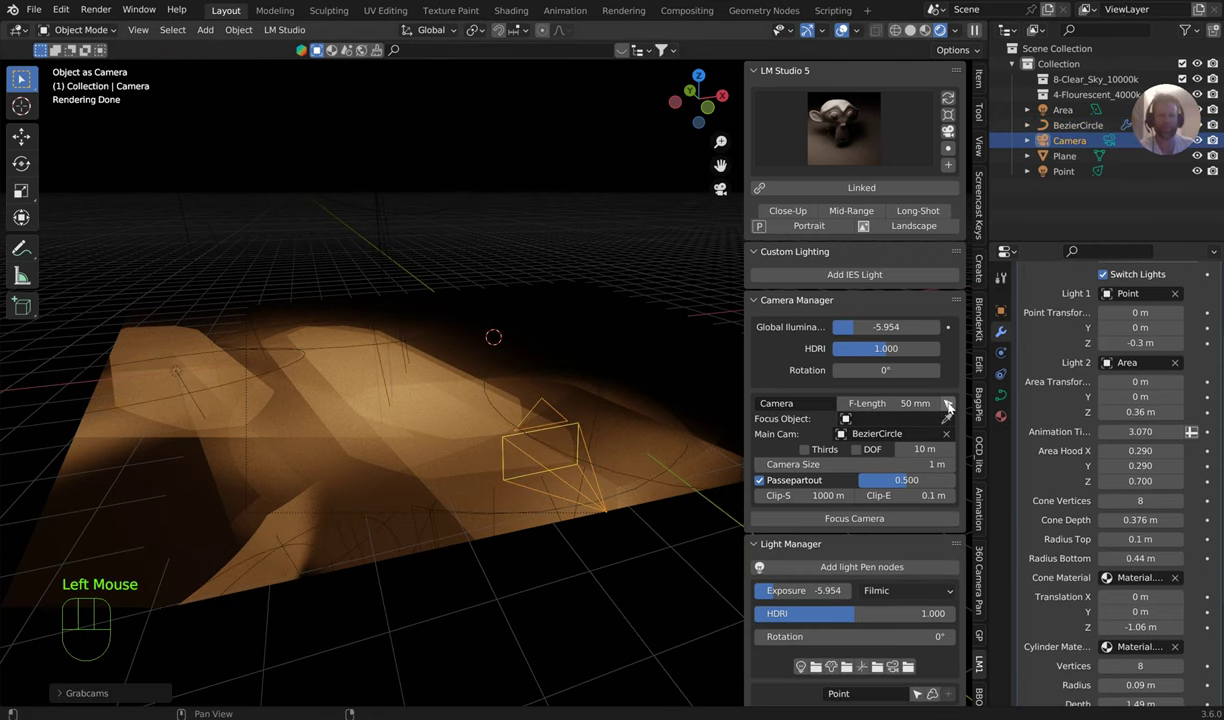
left_click(948, 149)
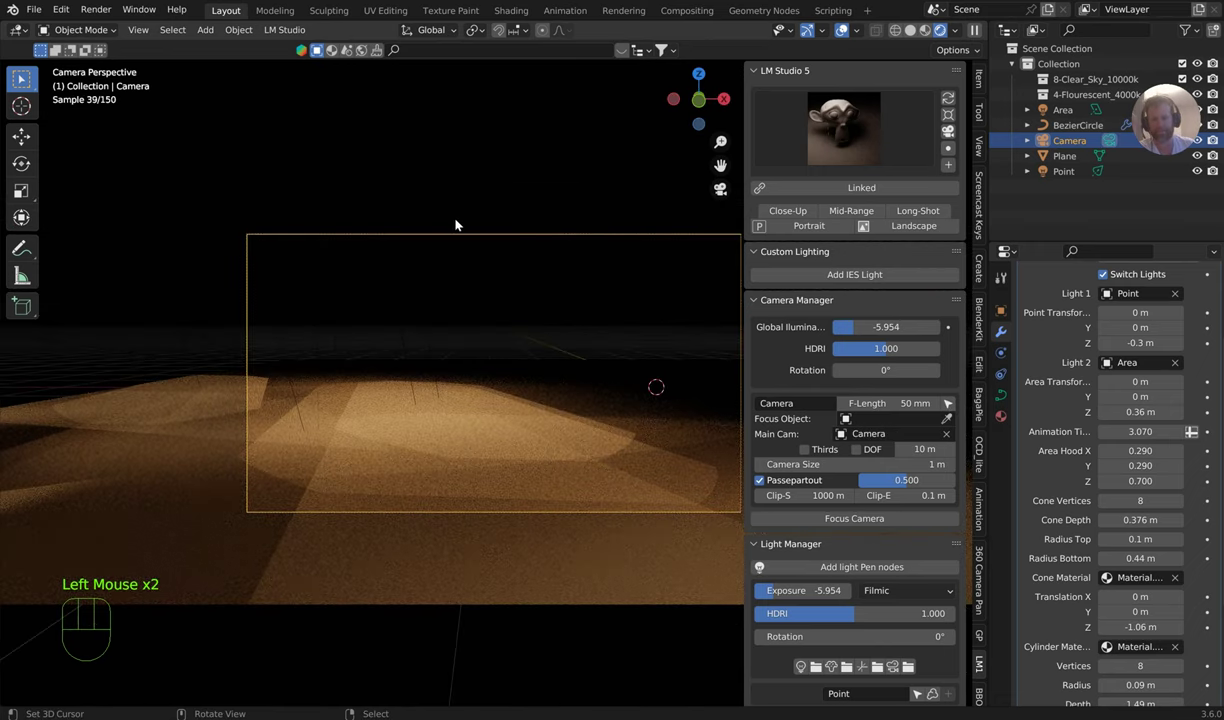
middle_click_drag(455, 224, 455, 221)
scroll(477, 237, "down", 3)
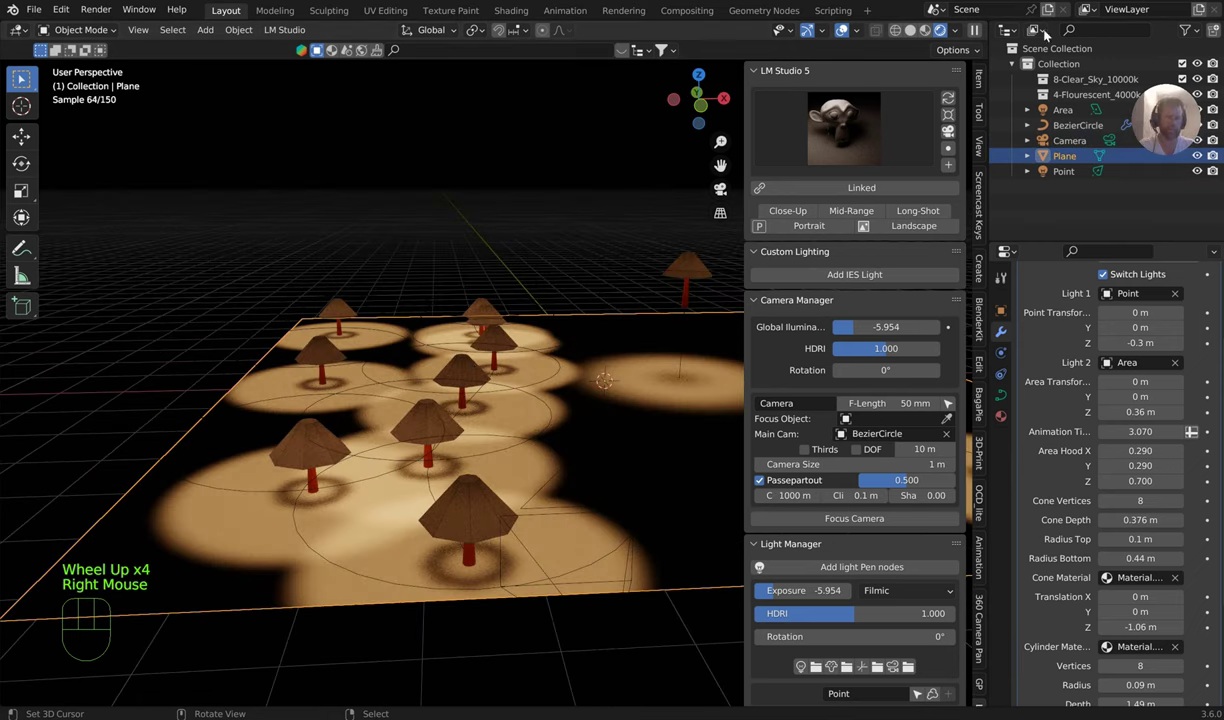
Step: Select the Camera object and set it as the main camera in place of the lamp curve
middle_click_drag(468, 346, 575, 405)
scroll(588, 412, "up", 3)
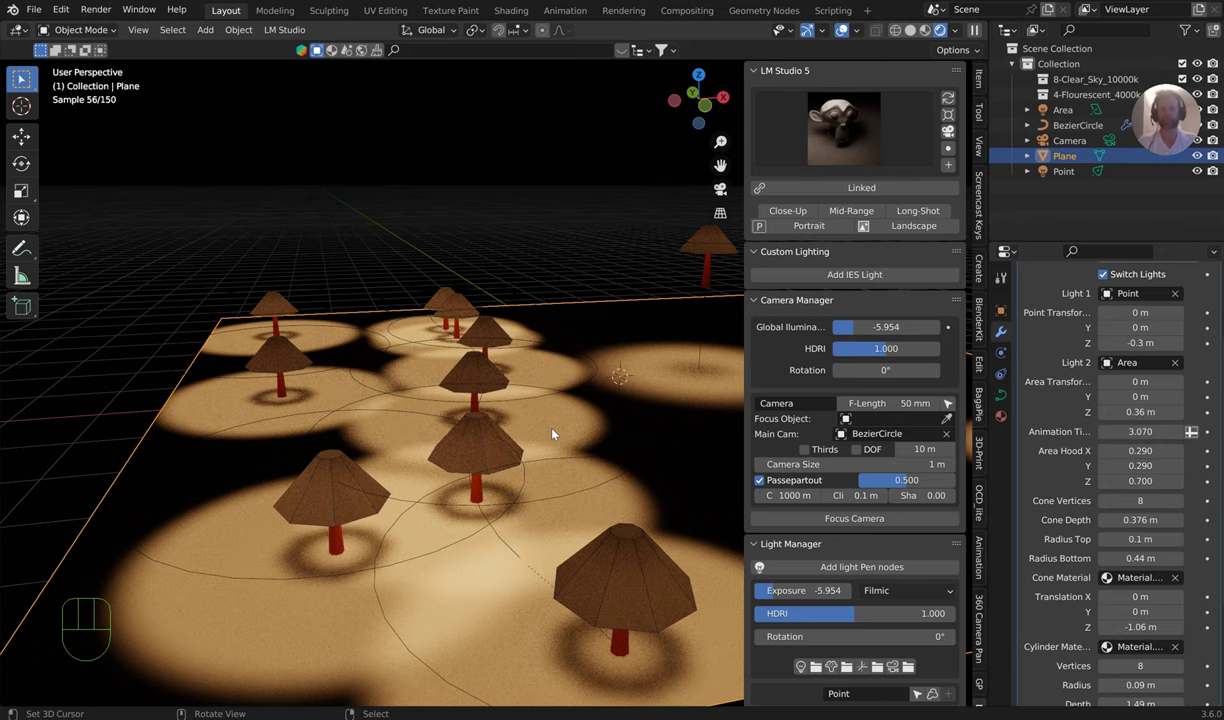
mouse_move(550, 431)
middle_mouse_down("shift")
mouse_move(519, 429)
mouse_move(565, 425)
middle_mouse_up("shift")
scroll(740, 477, "down", 2)
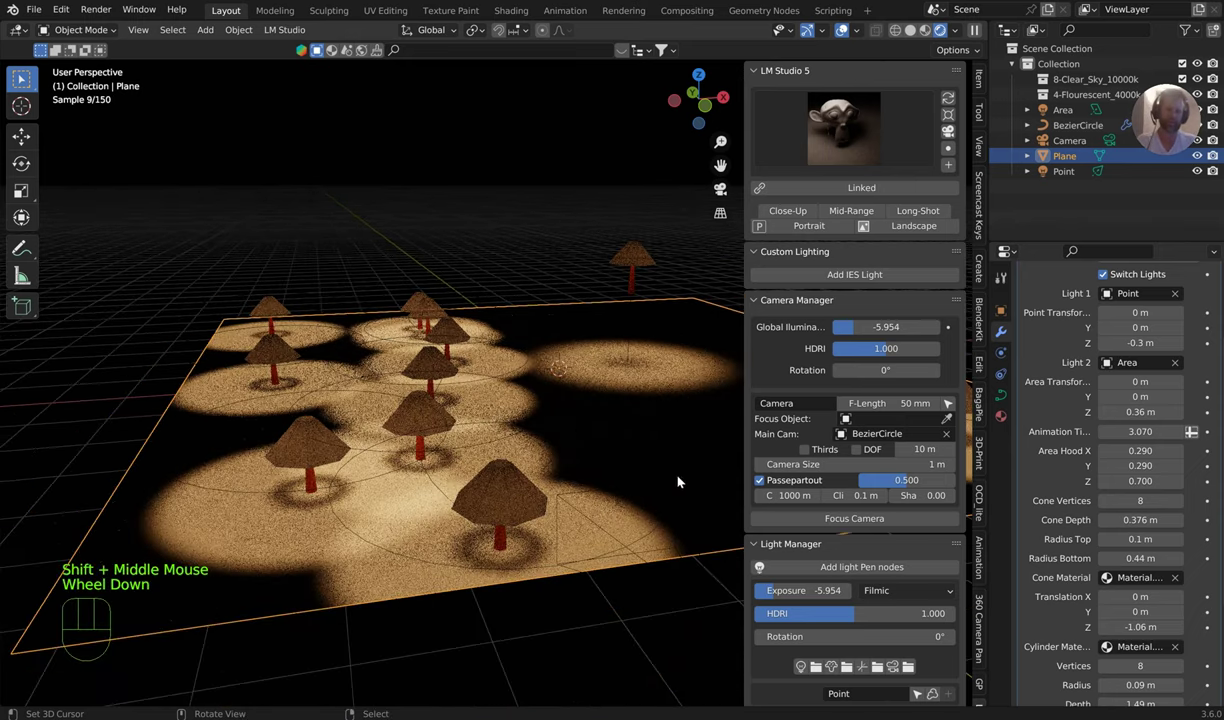
left_click(948, 403)
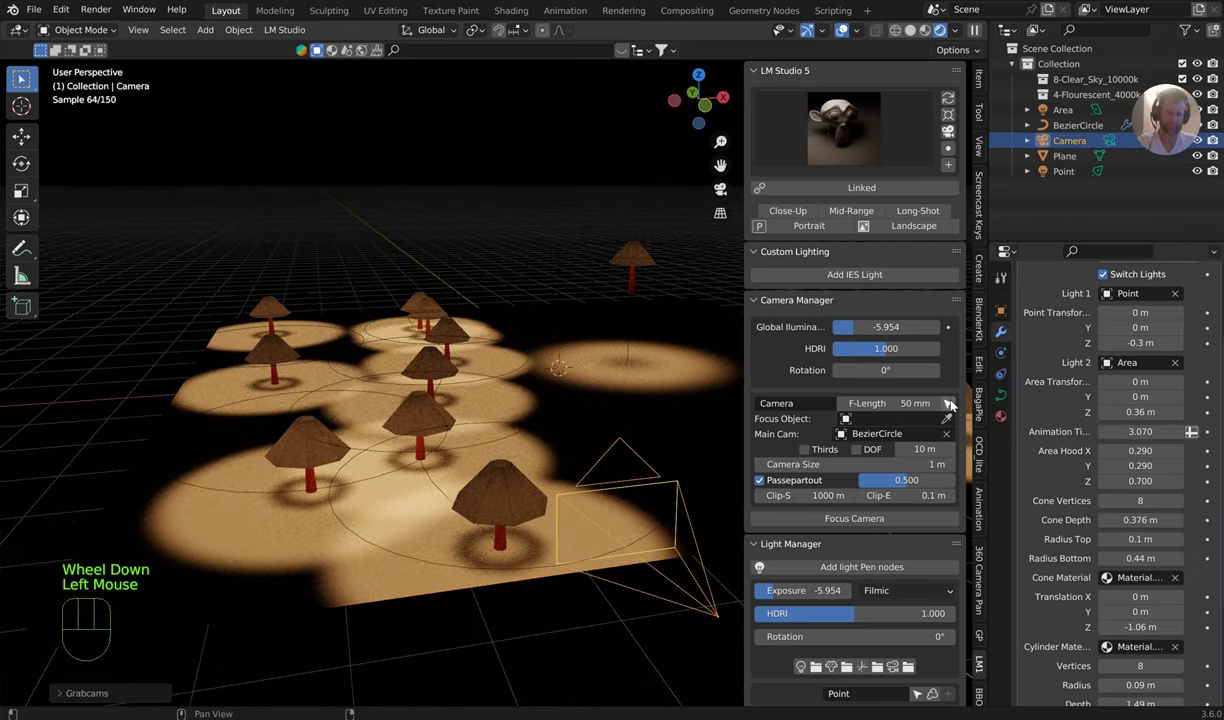
left_click(949, 149)
Step: Move the camera to frame the foreground lamp and pick the BezierCircle lamp curve as its focus object
key("g")
left_click(530, 264)
key("g")
left_click(533, 320)
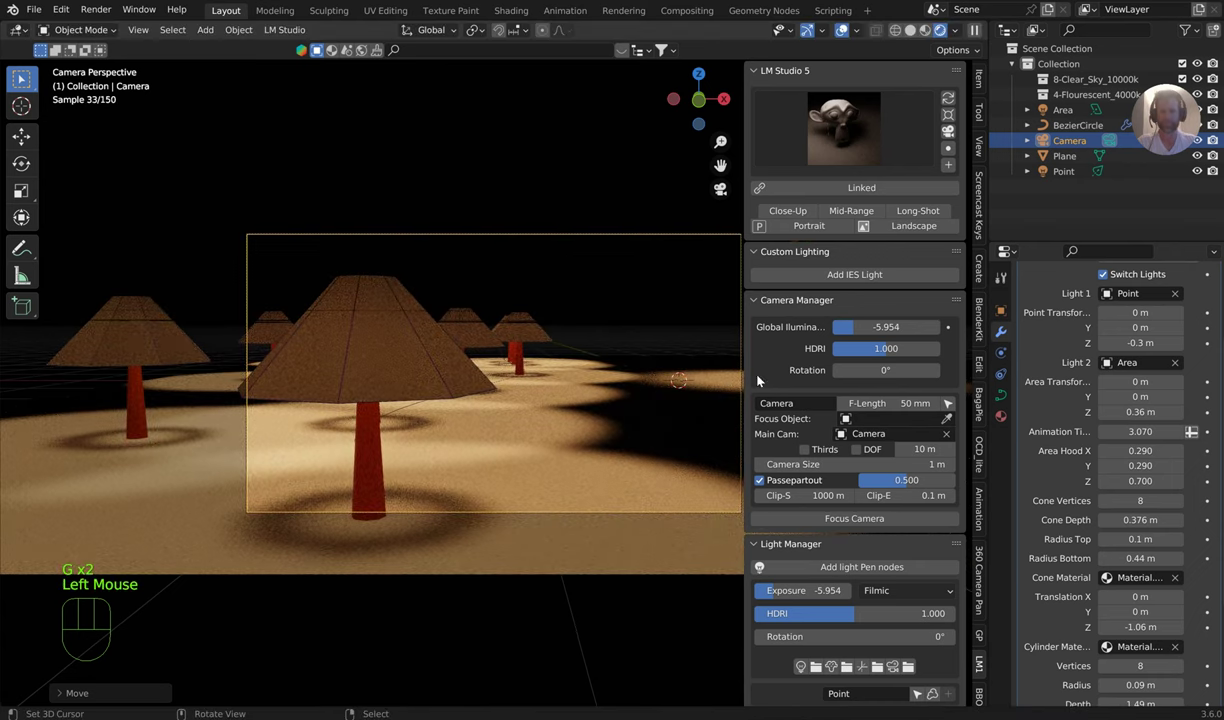
left_click(943, 423)
left_click(510, 328)
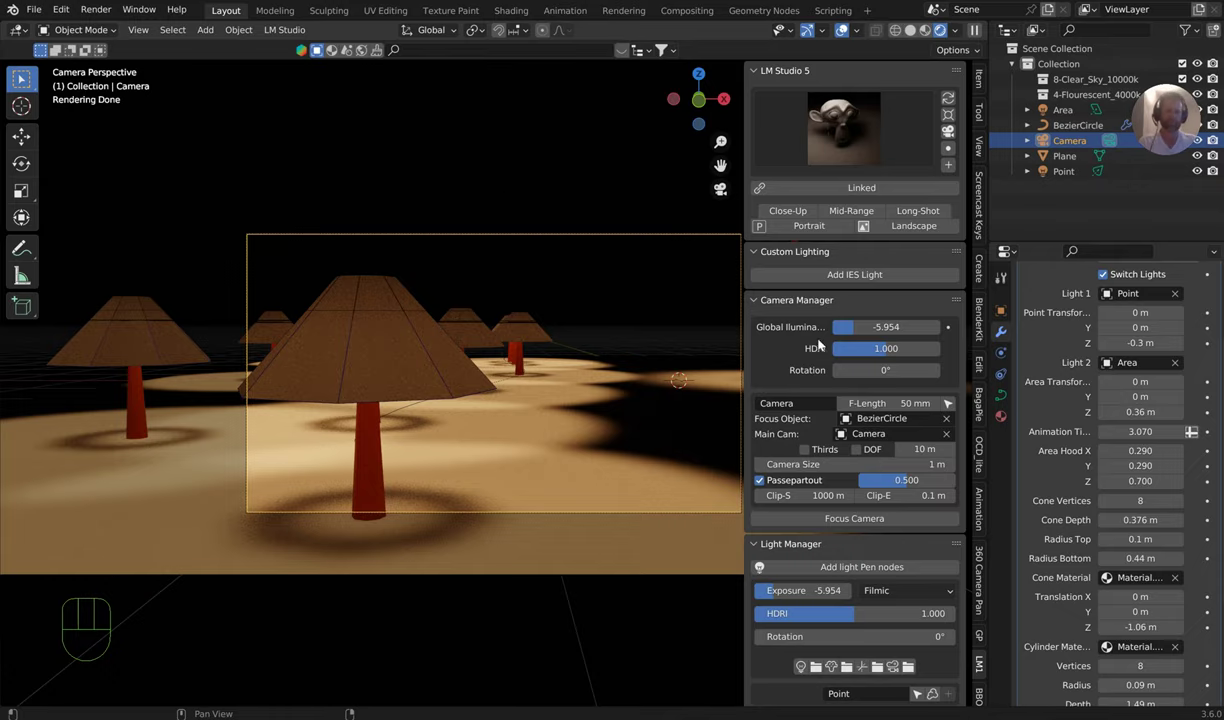
Step: Switch the viewport to solid shading and put the lamp curve into Edit Mode, seen from above
scroll(517, 195, "down", 1)
middle_click_drag(517, 195, 538, 322)
scroll(565, 328, "down", 1)
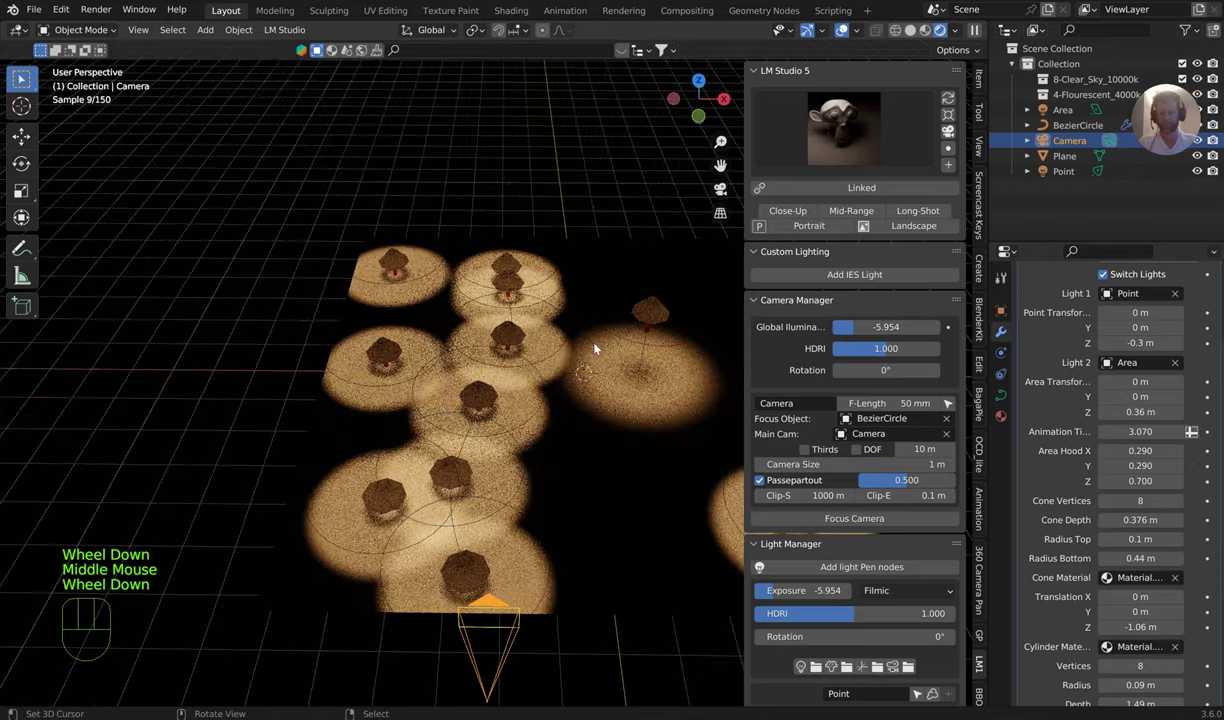
left_click(582, 346)
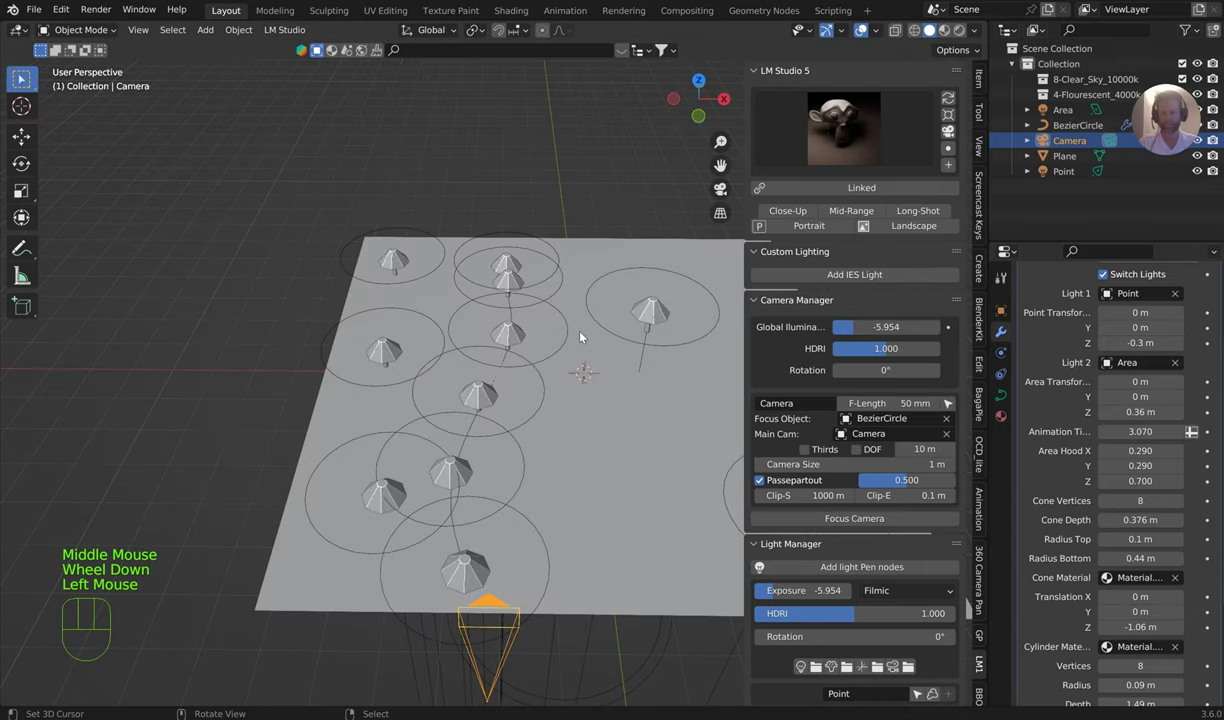
right_click(469, 380)
right_click(470, 382)
key("a")
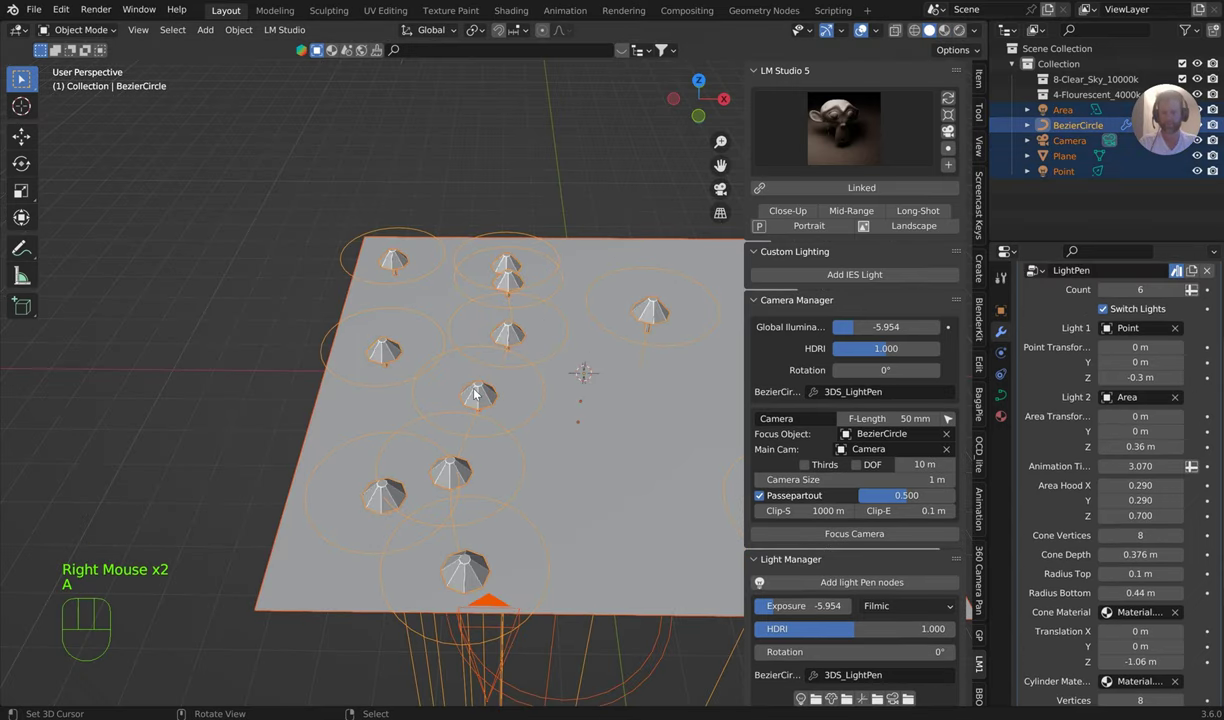
right_click(475, 393)
key("Tab")
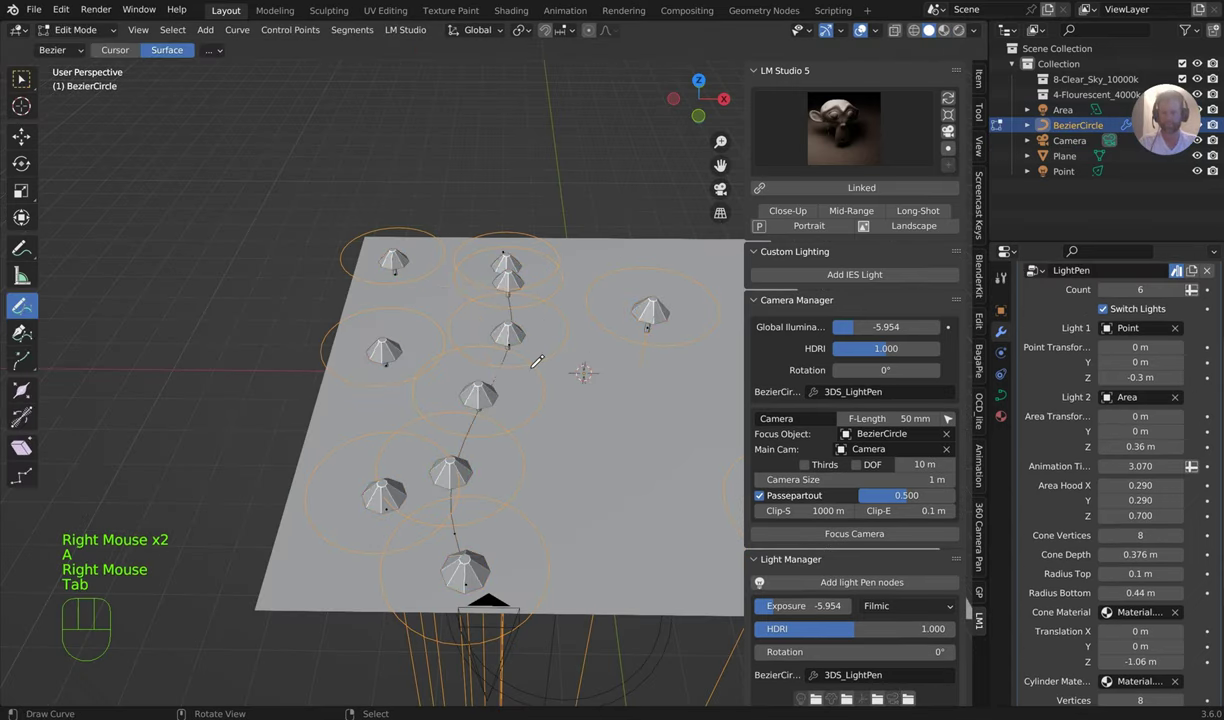
Step: Delete all existing vertices of the lamp curve
key("x")
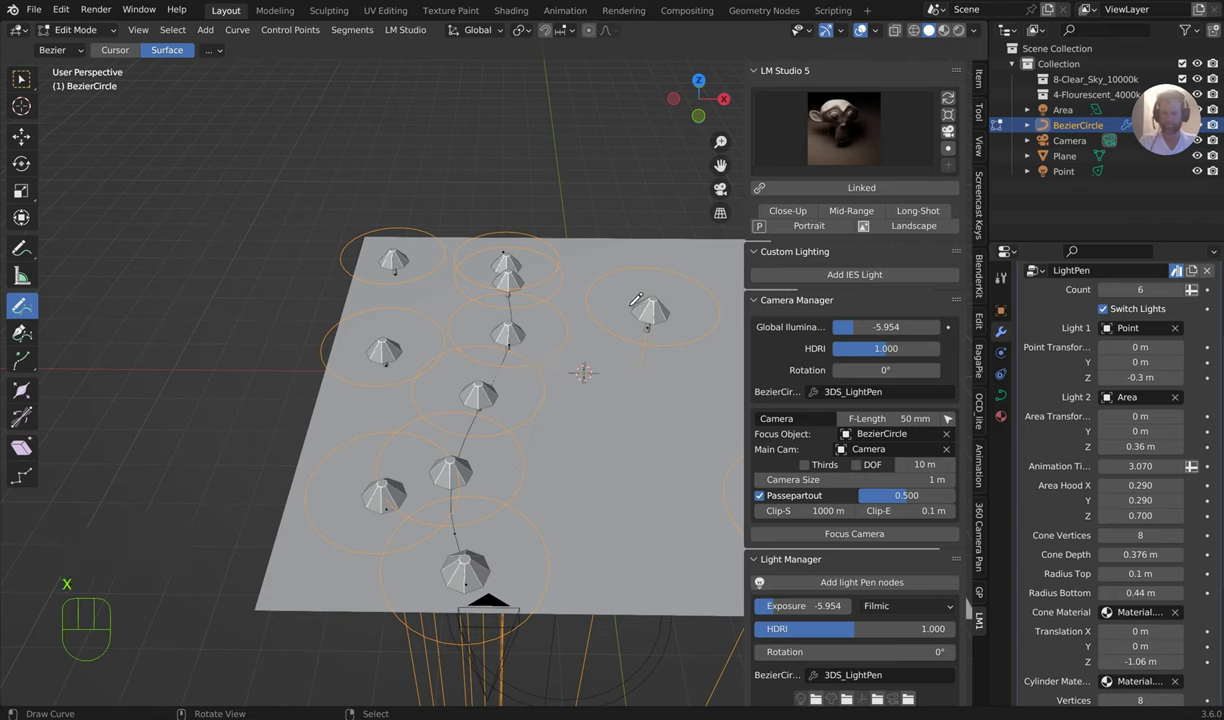
key("x")
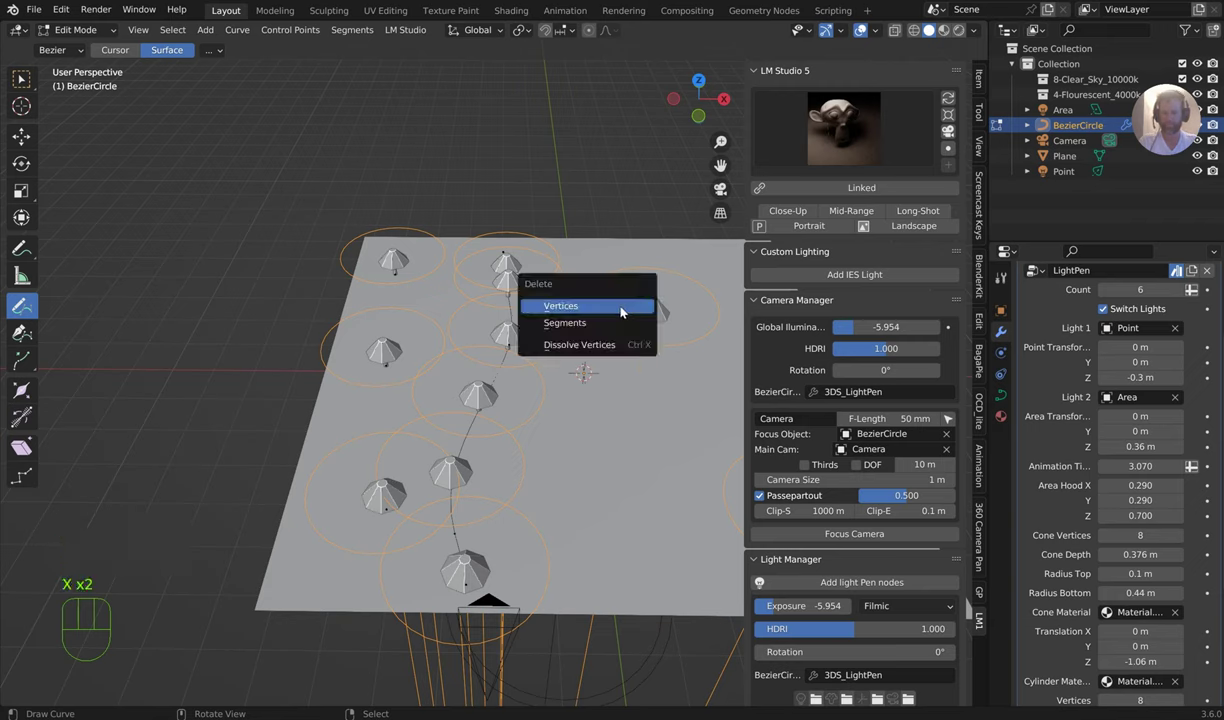
left_click(621, 308)
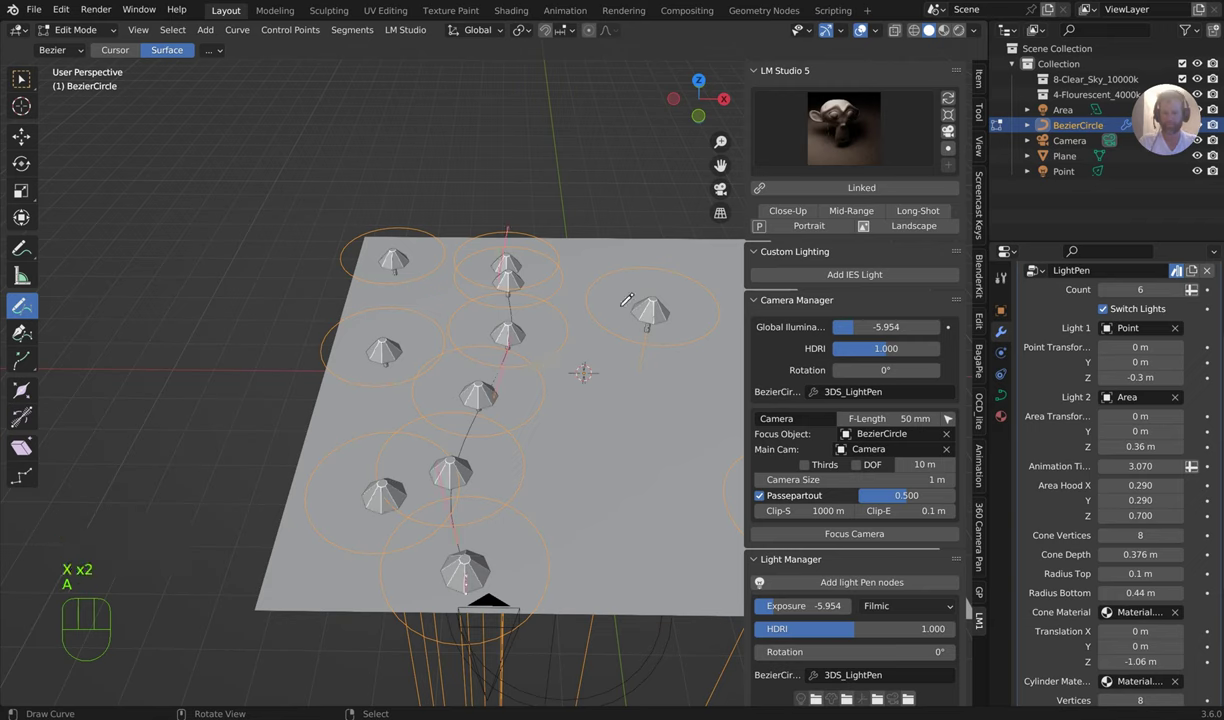
key("x")
left_click(626, 309)
Step: Draw a new diagonal row of lamps across the plane and place three single lamps beside it
mouse_move(656, 278)
left_mouse_down()
mouse_move(402, 492)
mouse_move(350, 518)
left_mouse_up()
middle_click_drag(603, 406, 515, 495)
left_click(504, 492)
left_click(627, 440)
left_click(357, 458)
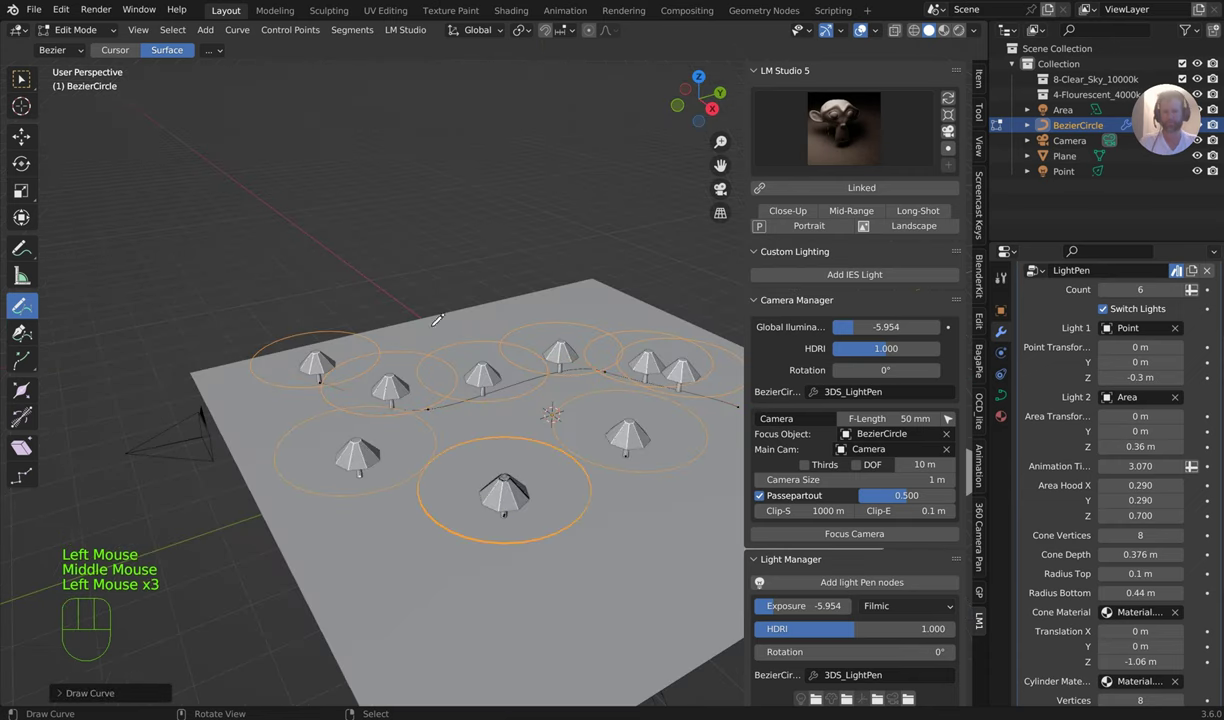